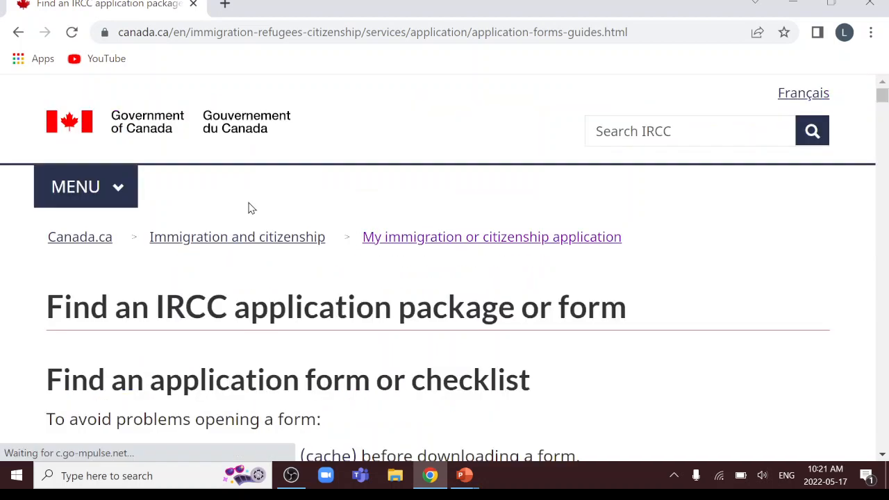
Request the PR Card (initial, renewal or replacement) package under 'Permanent resident card or documents'
{"action": "scroll", "coordinate": [251, 208], "scroll_direction": "down", "scroll_amount": 6}
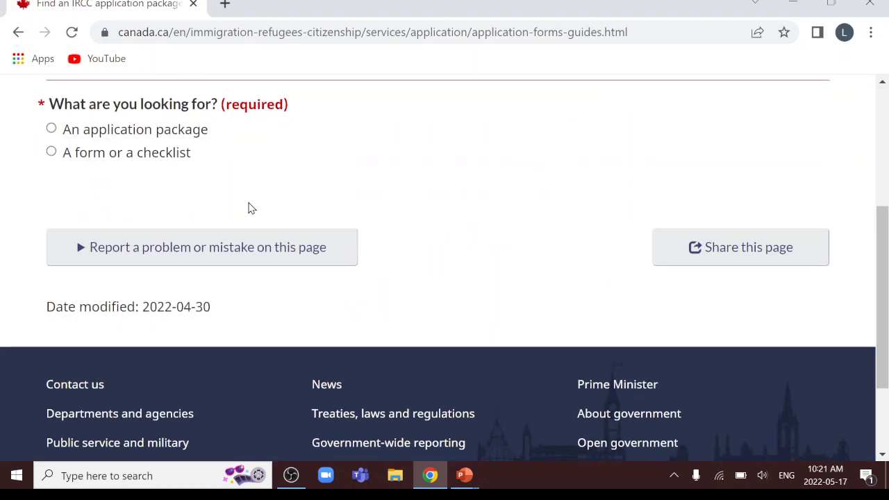
{"action": "left_click", "coordinate": [52, 130]}
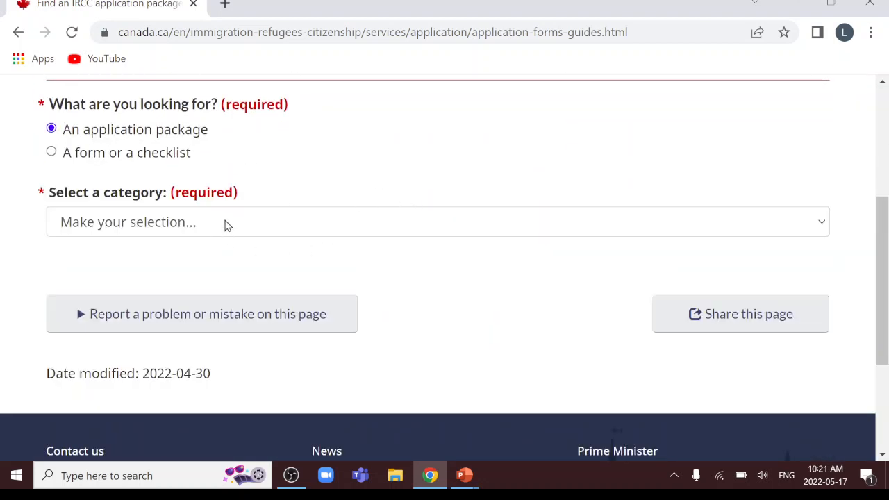
{"action": "left_click", "coordinate": [226, 223]}
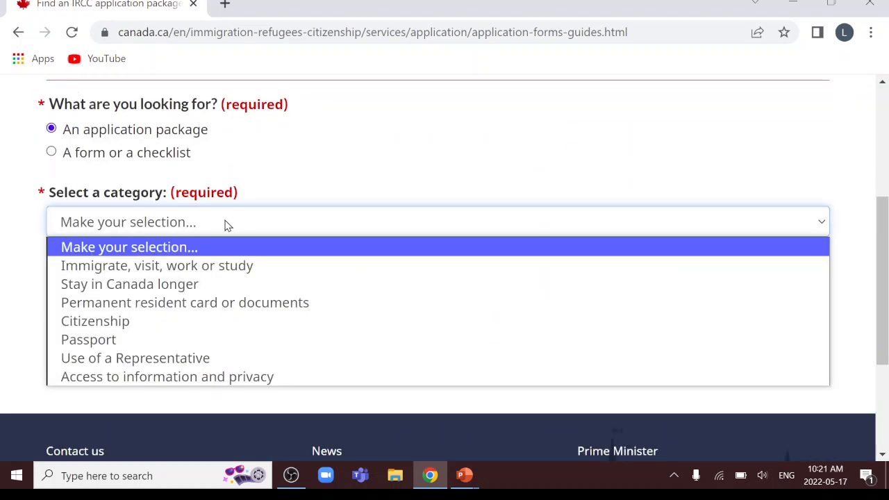
{"action": "left_click", "coordinate": [163, 308]}
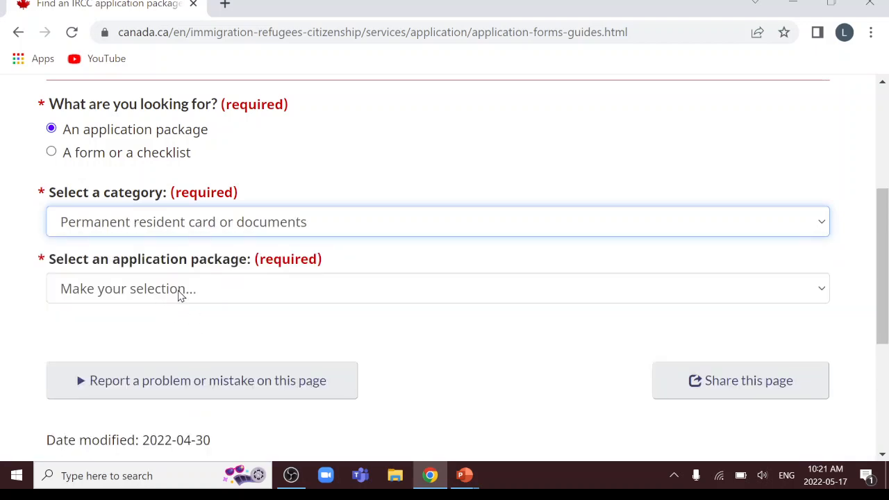
{"action": "left_click", "coordinate": [178, 292]}
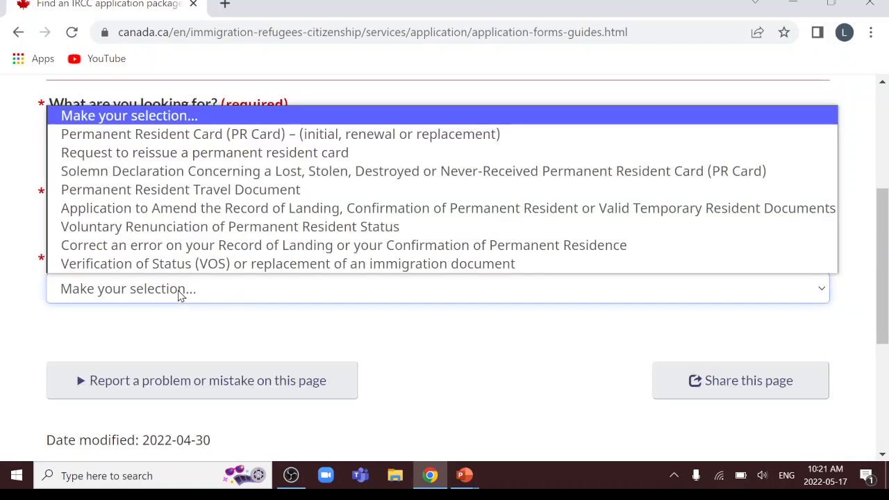
{"action": "left_click", "coordinate": [200, 138]}
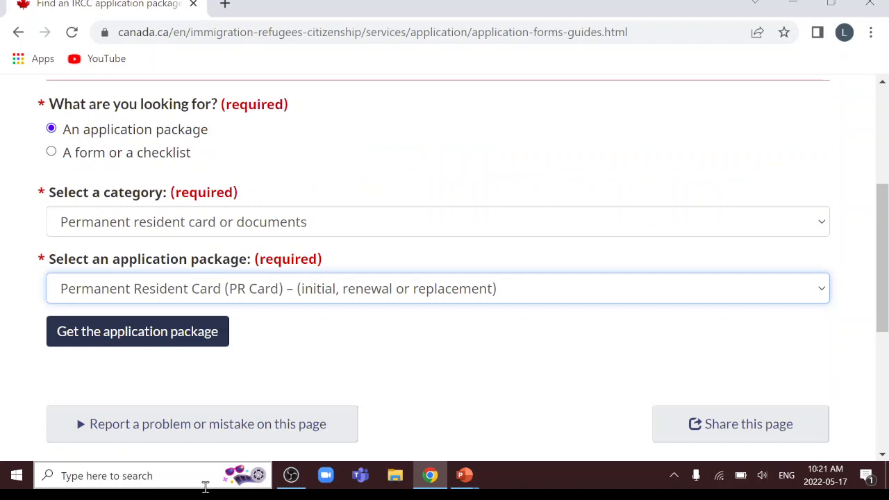
{"action": "left_click", "coordinate": [157, 337]}
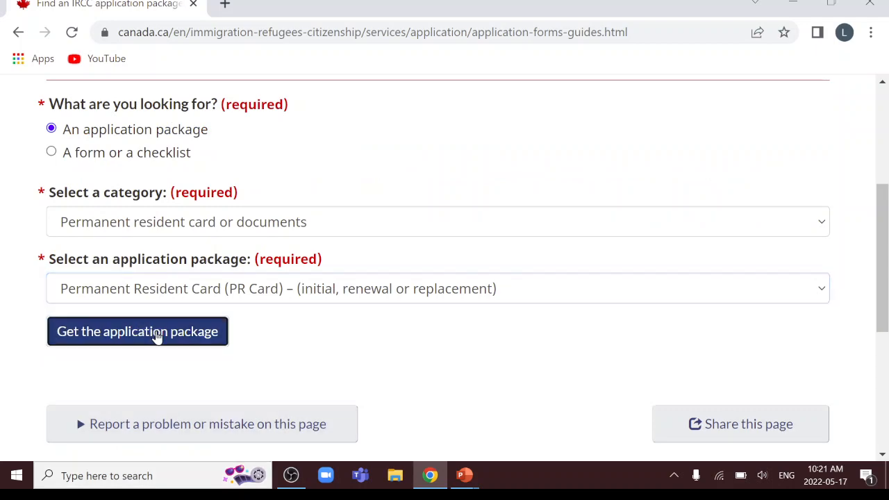
Open the Document Checklist and IMM 5444 application pages in new tabs
{"action": "scroll", "coordinate": [535, 252], "scroll_direction": "down", "scroll_amount": 5}
{"action": "scroll", "coordinate": [516, 248], "scroll_direction": "down", "scroll_amount": 4}
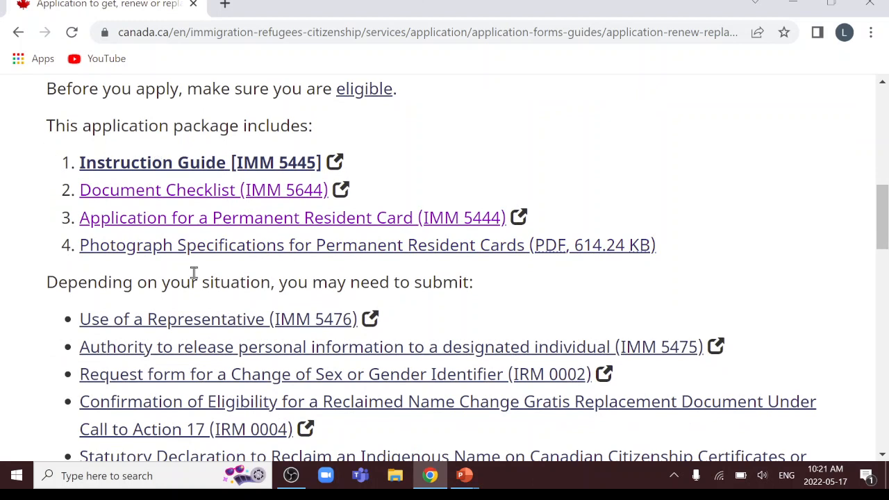
{"action": "right_click", "coordinate": [203, 192]}
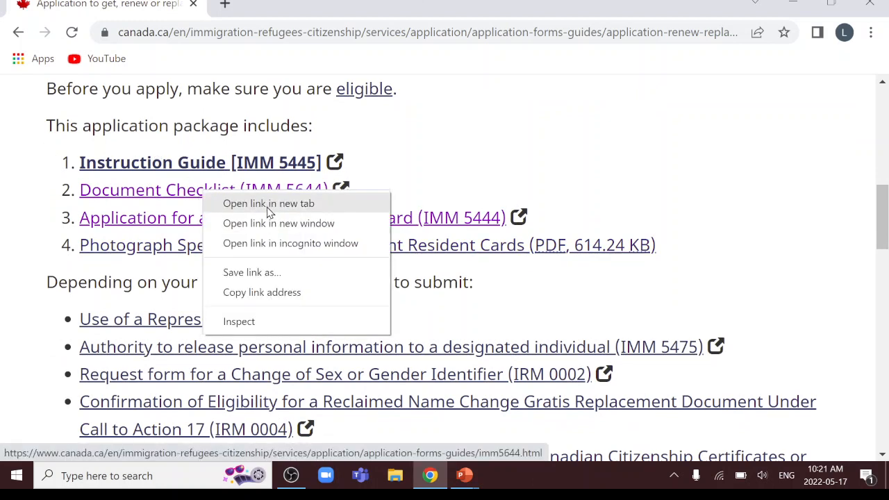
{"action": "left_click", "coordinate": [273, 206]}
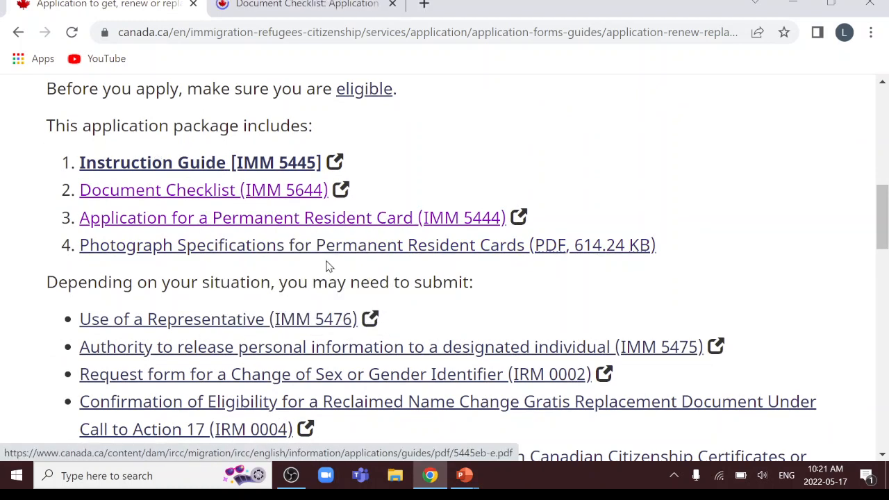
{"action": "right_click", "coordinate": [308, 220]}
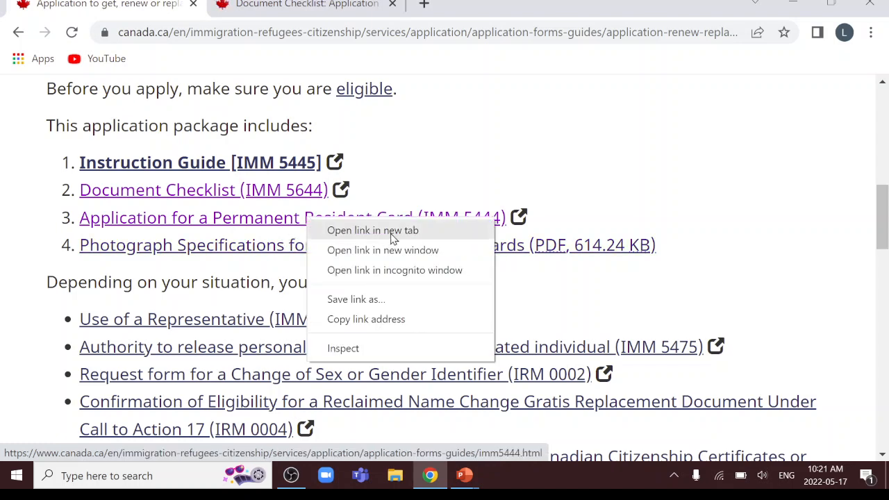
{"action": "left_click", "coordinate": [373, 230]}
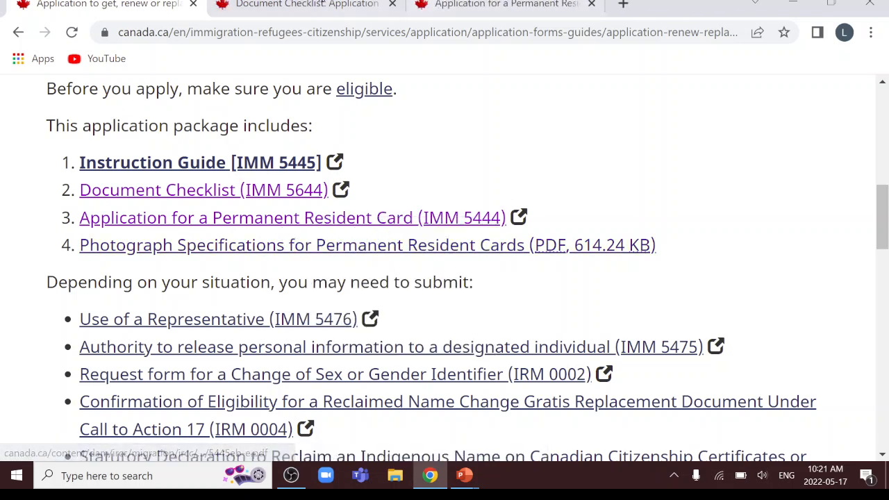
Download the IMM 5644 checklist and IMM 5444 application PDFs, then open imm5644e.pdf
{"action": "left_click", "coordinate": [310, 6]}
{"action": "scroll", "coordinate": [579, 301], "scroll_direction": "down", "scroll_amount": 4}
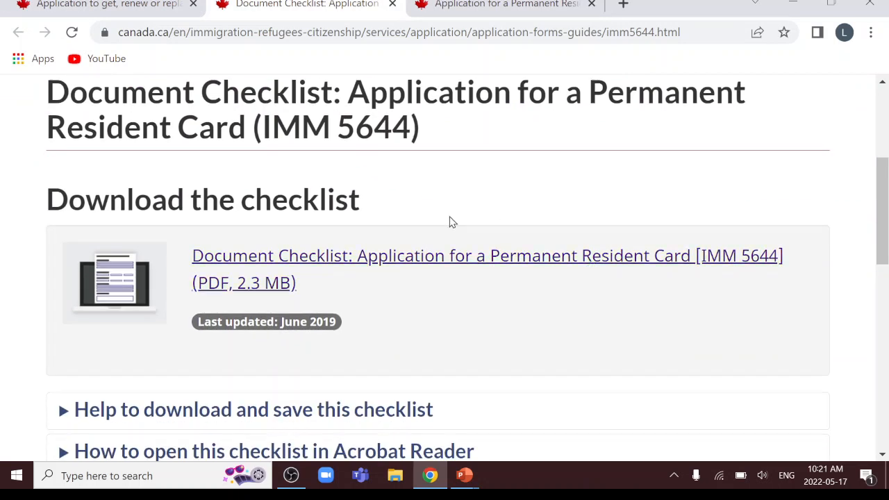
{"action": "left_click", "coordinate": [493, 260]}
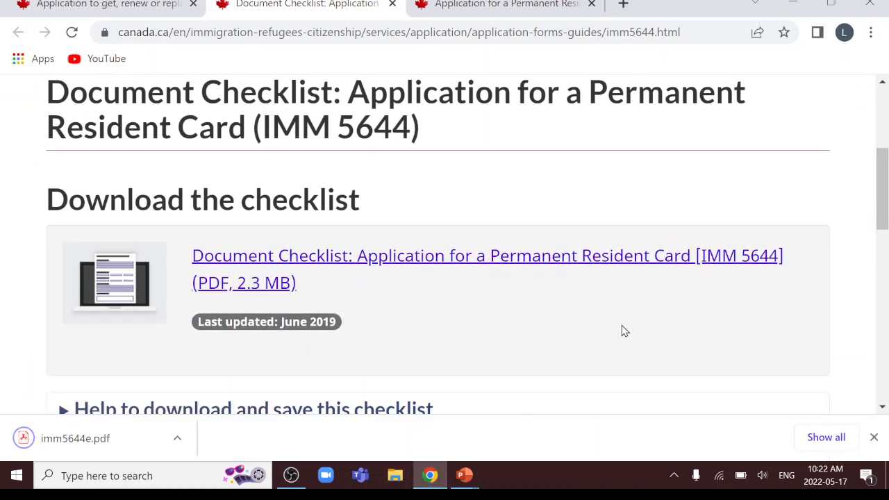
{"action": "left_click", "coordinate": [487, 5]}
{"action": "scroll", "coordinate": [597, 329], "scroll_direction": "down", "scroll_amount": 3}
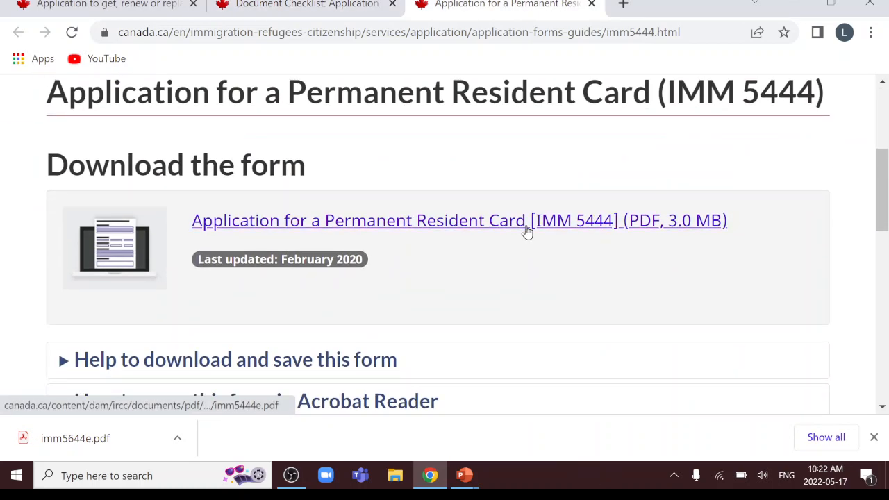
{"action": "left_click", "coordinate": [530, 222]}
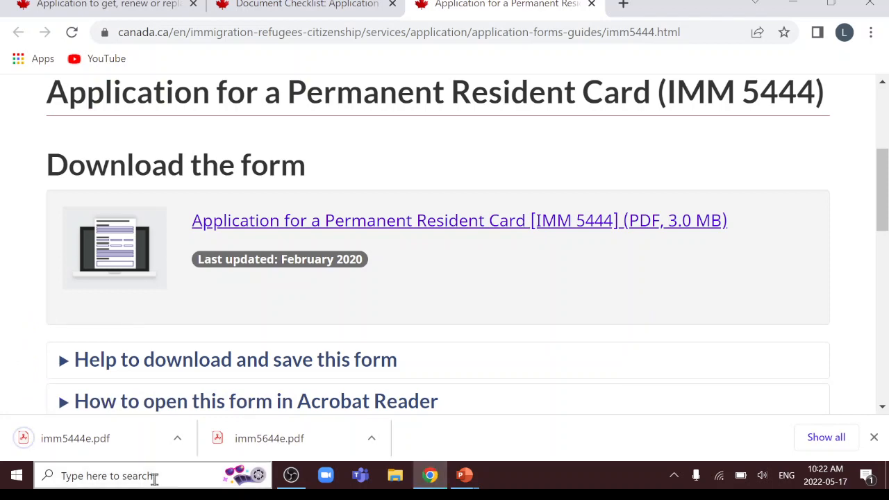
{"action": "left_click", "coordinate": [270, 438]}
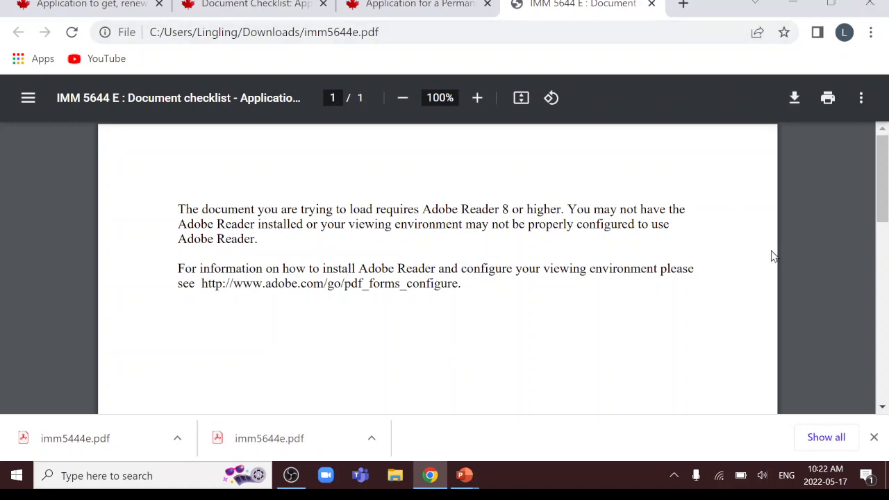
Save a copy of imm5644e to the Desktop
{"action": "left_click", "coordinate": [795, 99]}
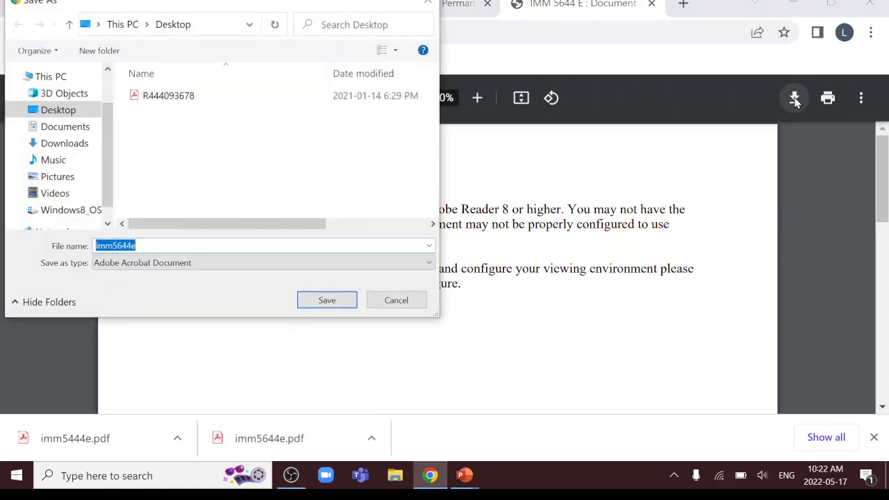
{"action": "left_click", "coordinate": [64, 111]}
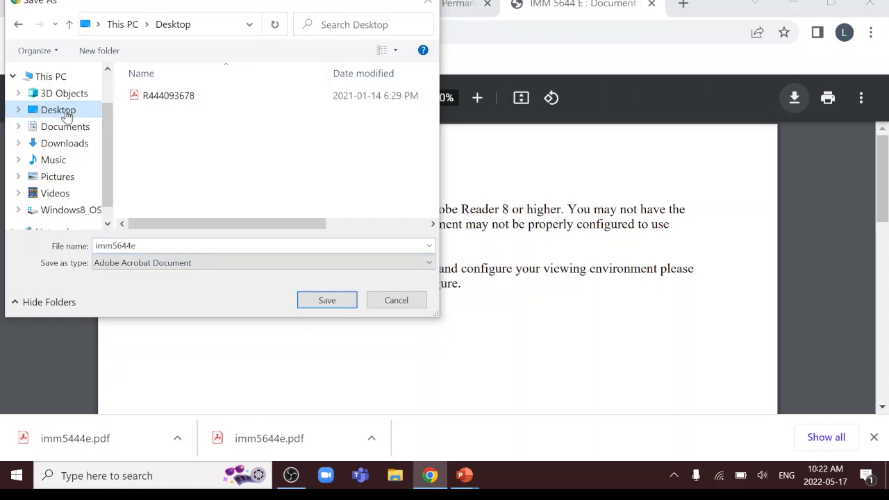
{"action": "left_click", "coordinate": [326, 300]}
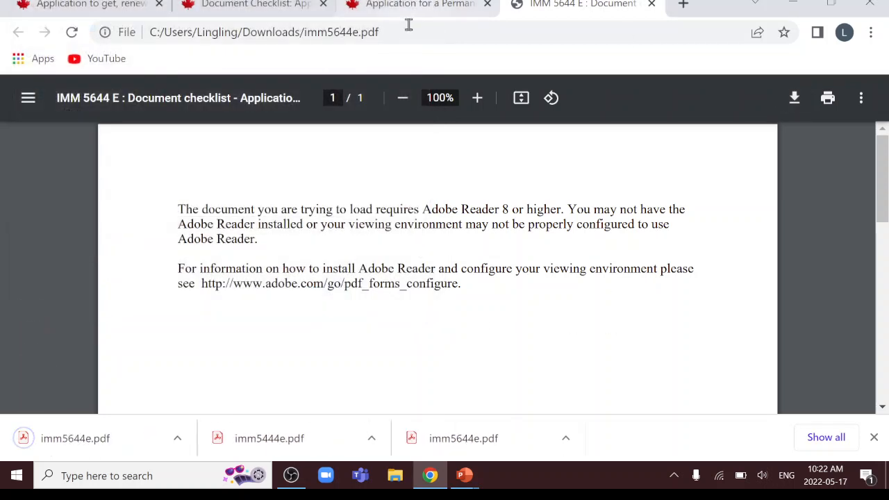
Open the downloaded imm5444e.pdf and save a copy to the Desktop
{"action": "left_click", "coordinate": [292, 445]}
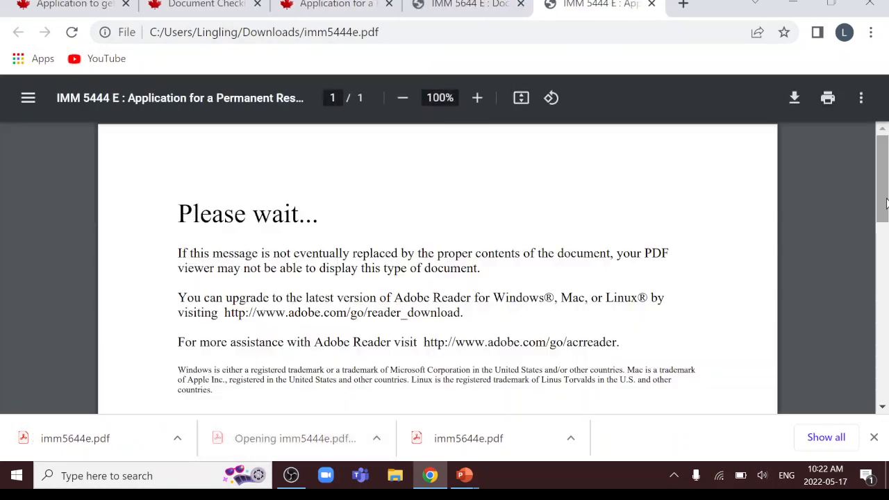
{"action": "left_click", "coordinate": [794, 97]}
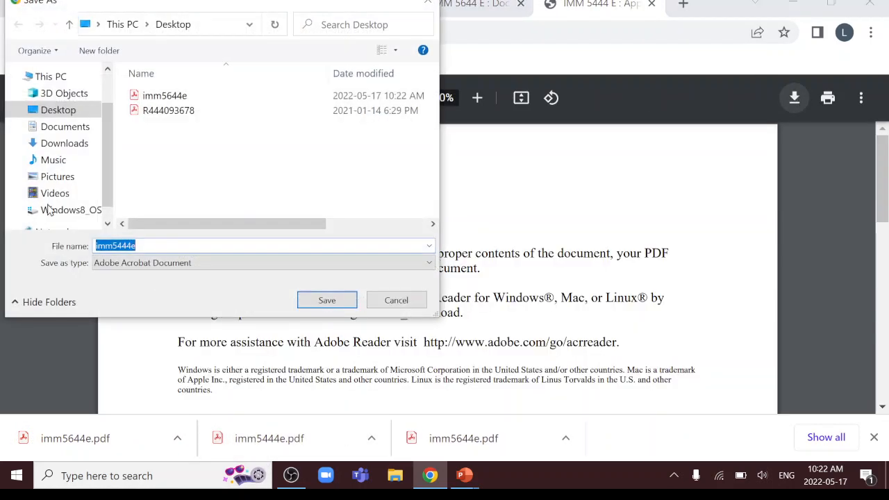
{"action": "left_click", "coordinate": [59, 111]}
{"action": "left_click", "coordinate": [326, 301]}
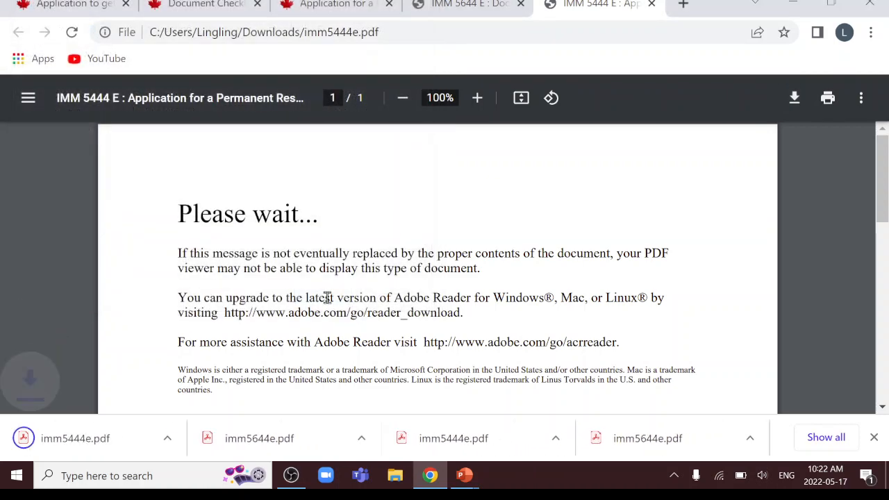
Dismiss the downloads list and close both PDF tabs
{"action": "left_click", "coordinate": [875, 436]}
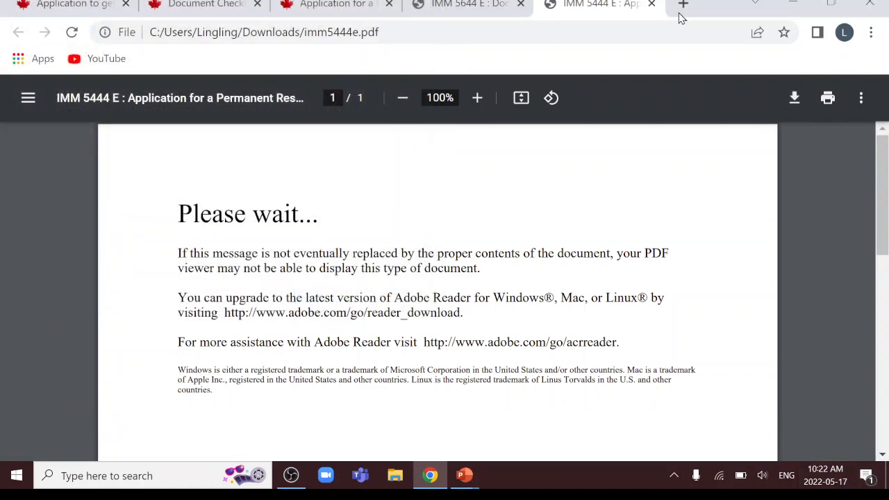
{"action": "left_click", "coordinate": [653, 5]}
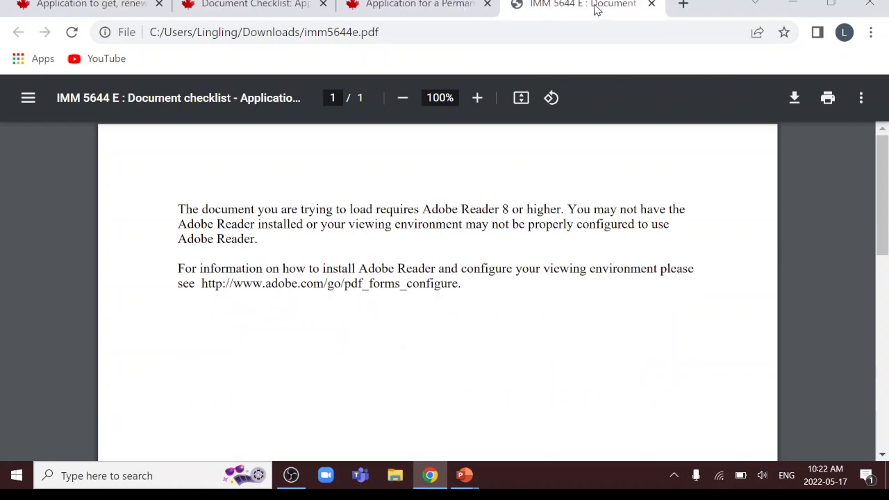
{"action": "left_click", "coordinate": [653, 5]}
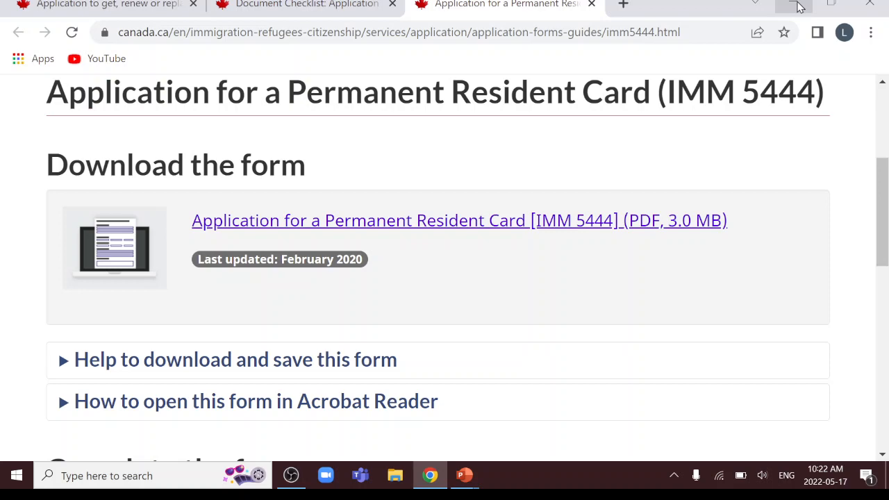
Clear the desktop and open imm5644e in Acrobat, with the page fitted to 121% width
{"action": "left_click", "coordinate": [799, 7]}
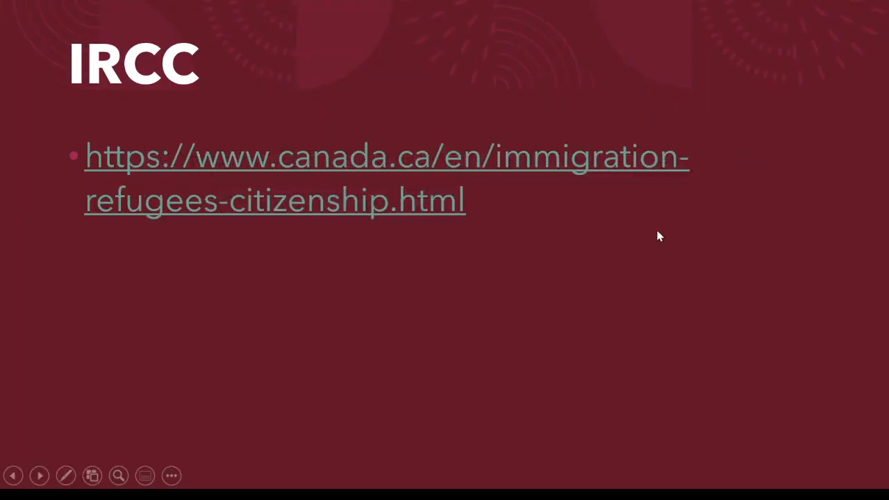
{"action": "left_click", "coordinate": [756, 103]}
{"action": "left_click", "coordinate": [762, 108]}
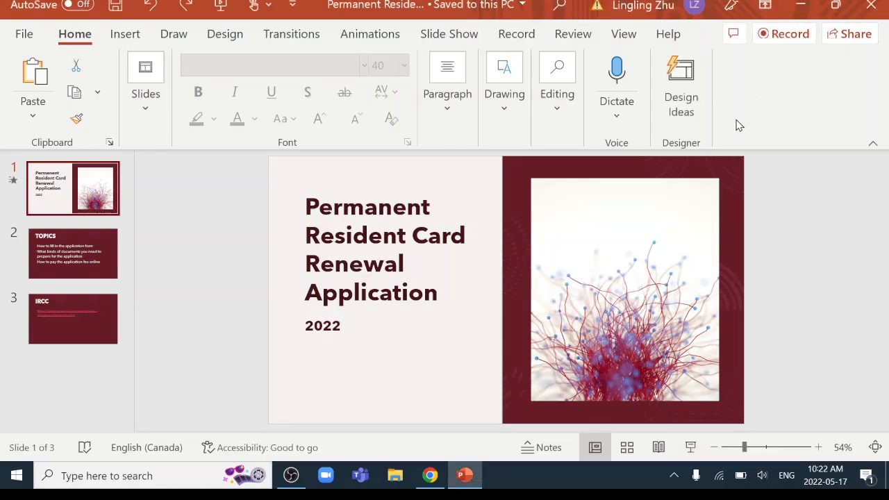
{"action": "left_click", "coordinate": [800, 7]}
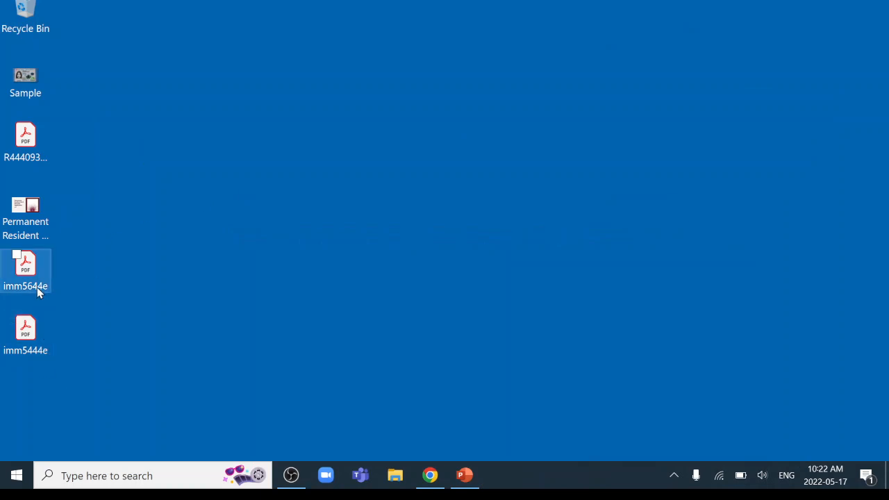
{"action": "left_click", "coordinate": [26, 271]}
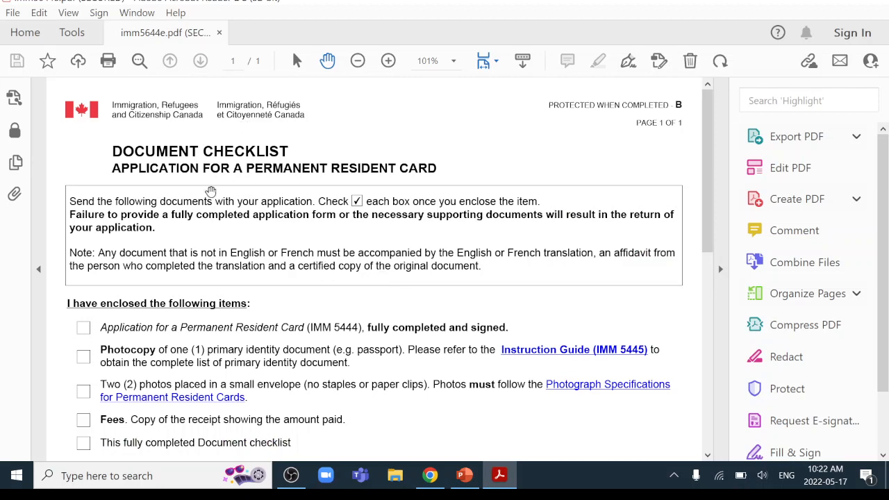
{"action": "left_click", "coordinate": [721, 269]}
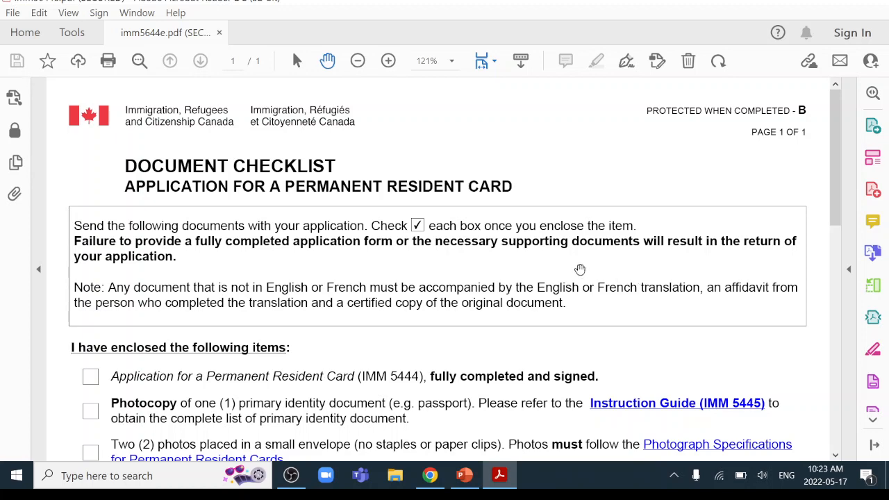
Tick the IMM 5444 application, identity document photocopy and two photos enclosed-item boxes
{"action": "scroll", "coordinate": [332, 292], "scroll_direction": "down", "scroll_amount": 1}
{"action": "scroll", "coordinate": [333, 291], "scroll_direction": "down", "scroll_amount": 3}
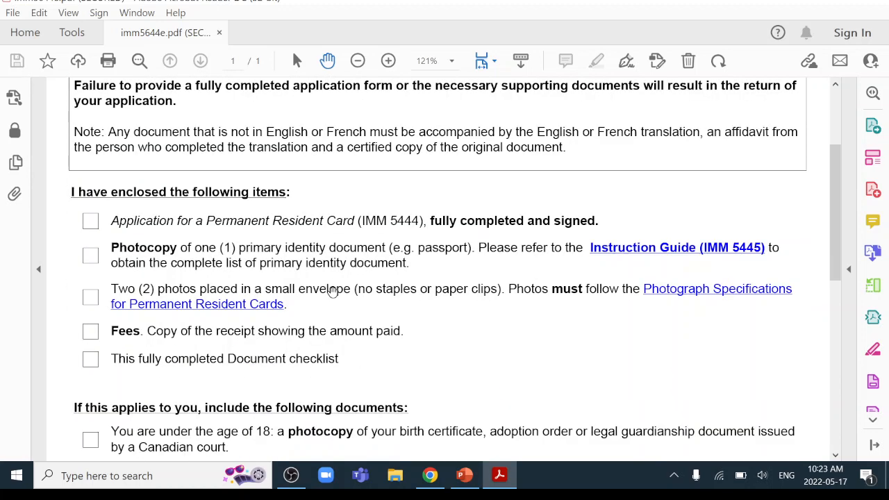
{"action": "left_click", "coordinate": [89, 222]}
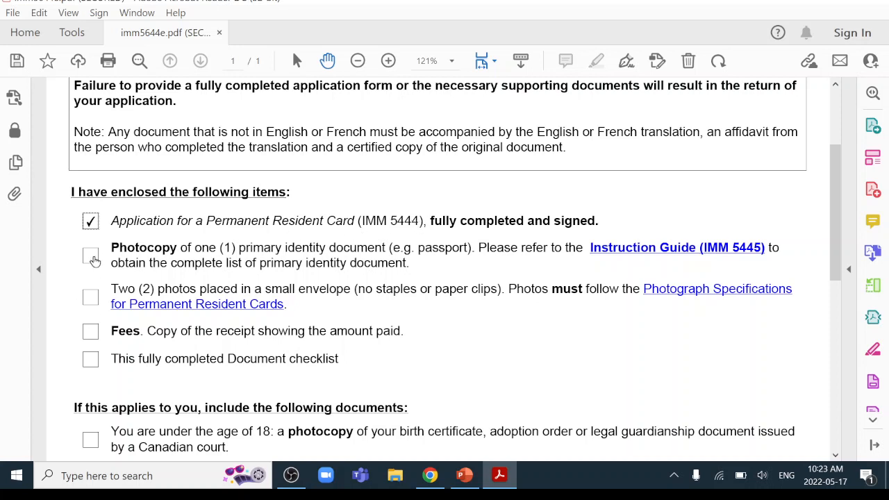
{"action": "left_click", "coordinate": [90, 257]}
{"action": "left_click", "coordinate": [90, 299]}
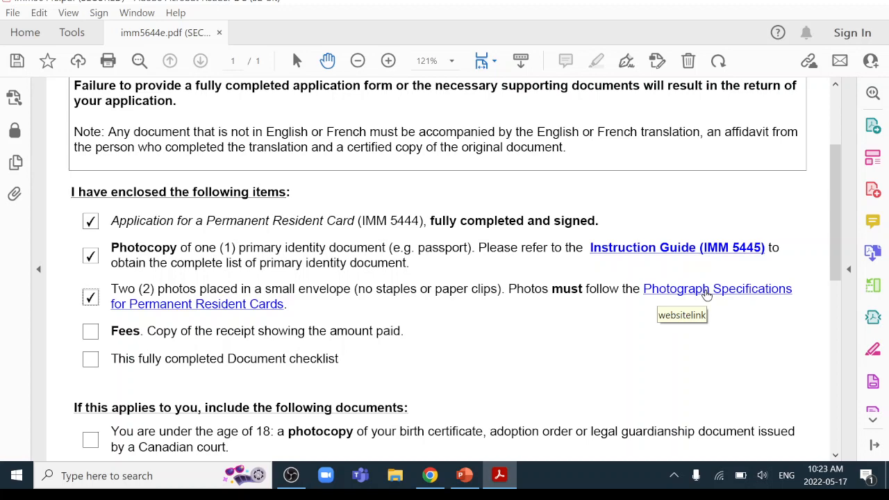
{"action": "left_click", "coordinate": [706, 292]}
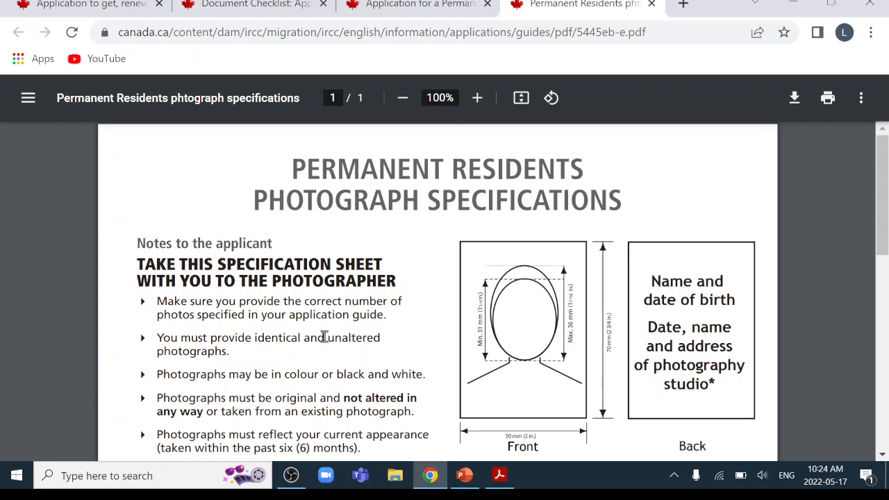
{"action": "left_click", "coordinate": [651, 4]}
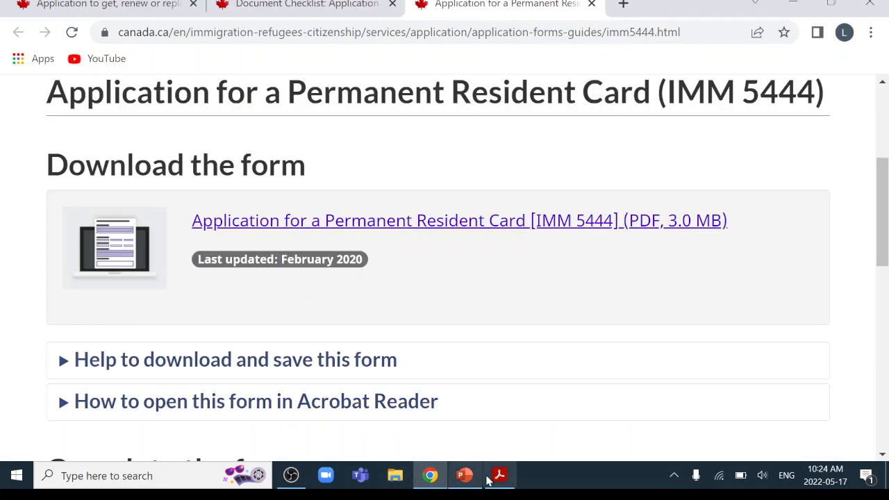
{"action": "left_click", "coordinate": [500, 476]}
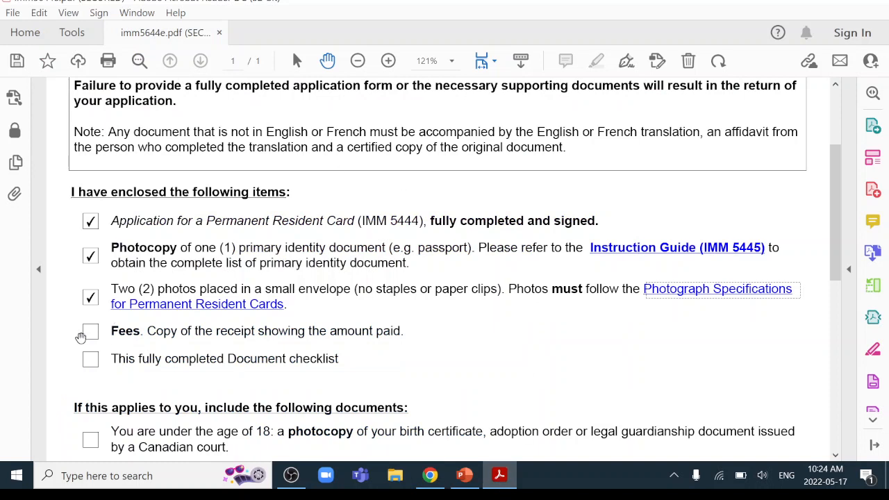
Tick the Fees receipt and completed Document checklist boxes, then scroll to the optional documents
{"action": "left_click", "coordinate": [91, 333]}
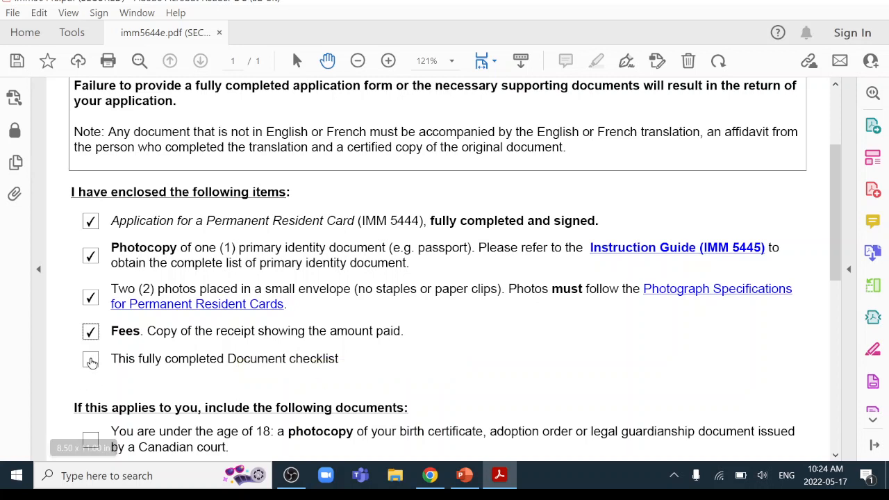
{"action": "left_click", "coordinate": [91, 361]}
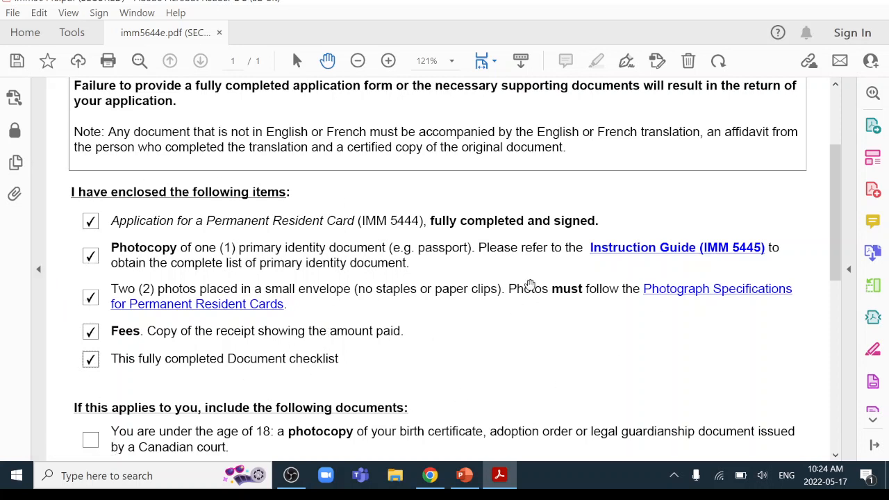
{"action": "scroll", "coordinate": [443, 333], "scroll_direction": "down", "scroll_amount": 5}
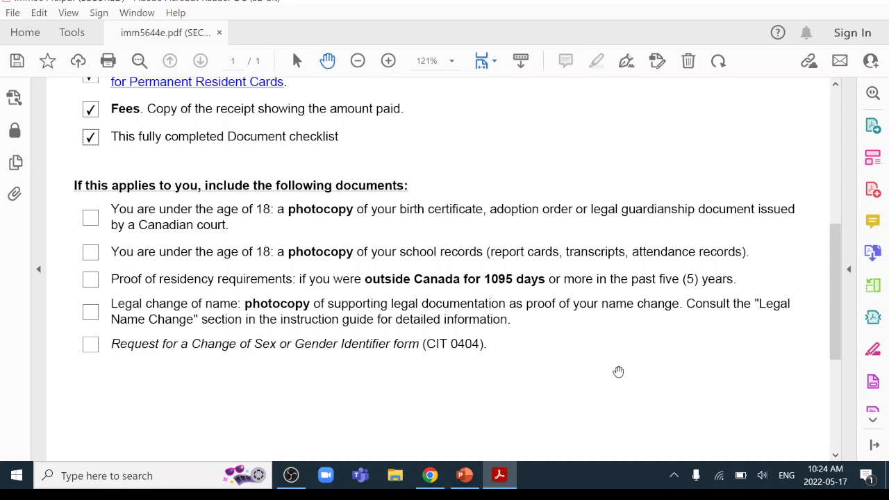
{"action": "scroll", "coordinate": [504, 343], "scroll_direction": "down", "scroll_amount": 3}
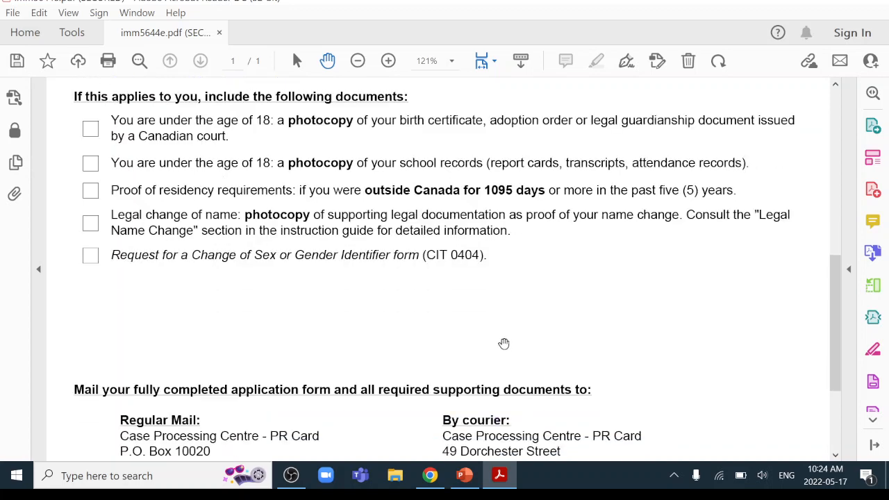
{"action": "scroll", "coordinate": [505, 341], "scroll_direction": "up", "scroll_amount": 5}
{"action": "scroll", "coordinate": [503, 342], "scroll_direction": "down", "scroll_amount": 4}
{"action": "scroll", "coordinate": [503, 341], "scroll_direction": "down", "scroll_amount": 3}
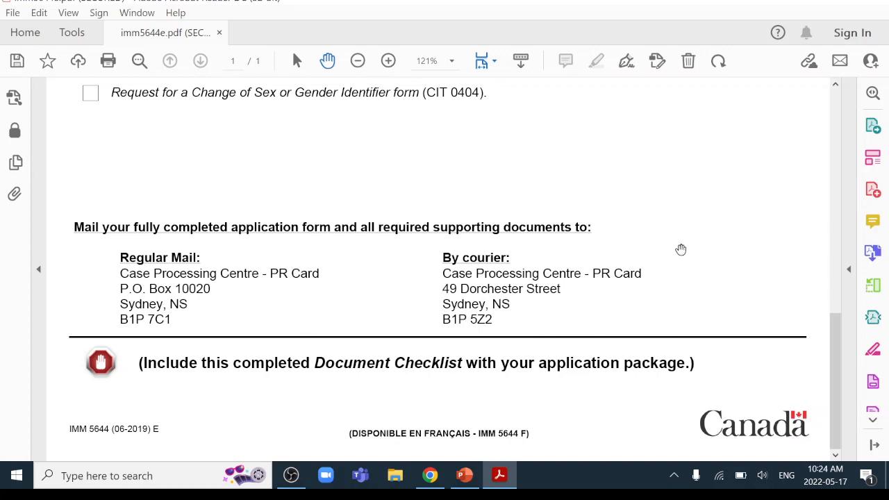
Close the document checklist without saving changes
{"action": "scroll", "coordinate": [697, 298], "scroll_direction": "up", "scroll_amount": 3}
{"action": "scroll", "coordinate": [692, 287], "scroll_direction": "up", "scroll_amount": 9}
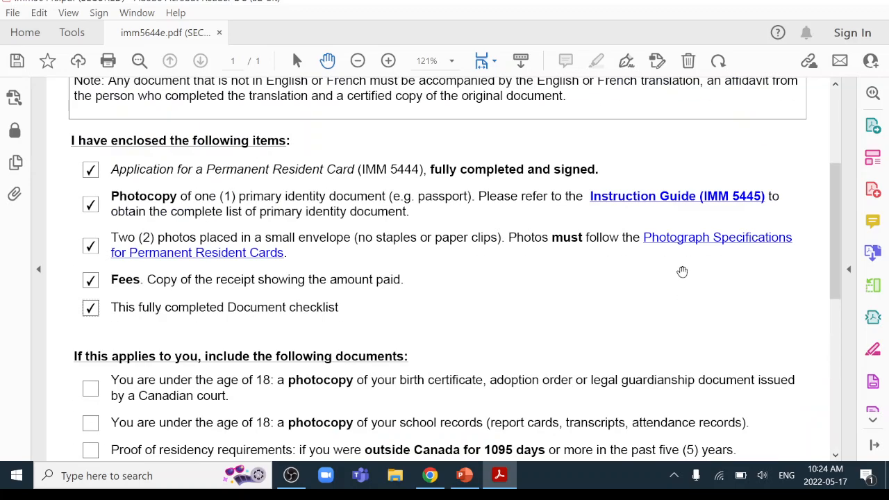
{"action": "left_click", "coordinate": [875, 3]}
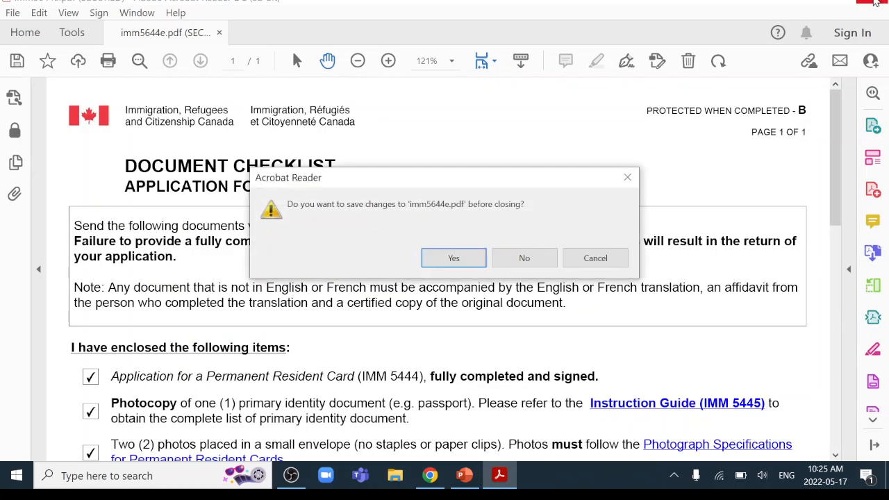
{"action": "left_click", "coordinate": [516, 259]}
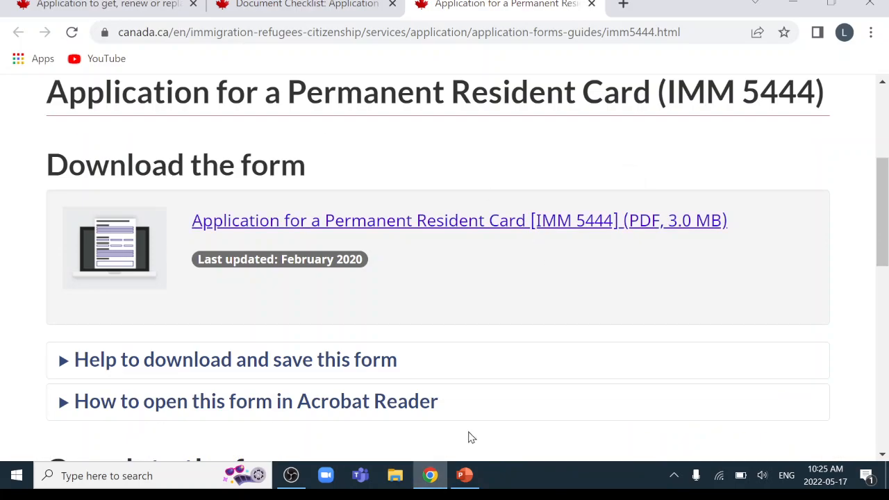
Open imm5444e.pdf fitted to the window width, then minimize Acrobat
{"action": "left_click", "coordinate": [793, 3]}
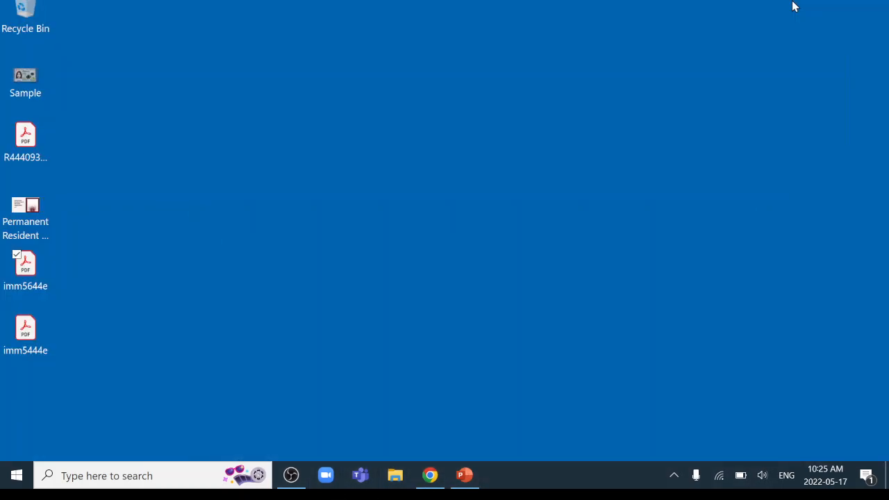
{"action": "left_click", "coordinate": [20, 345]}
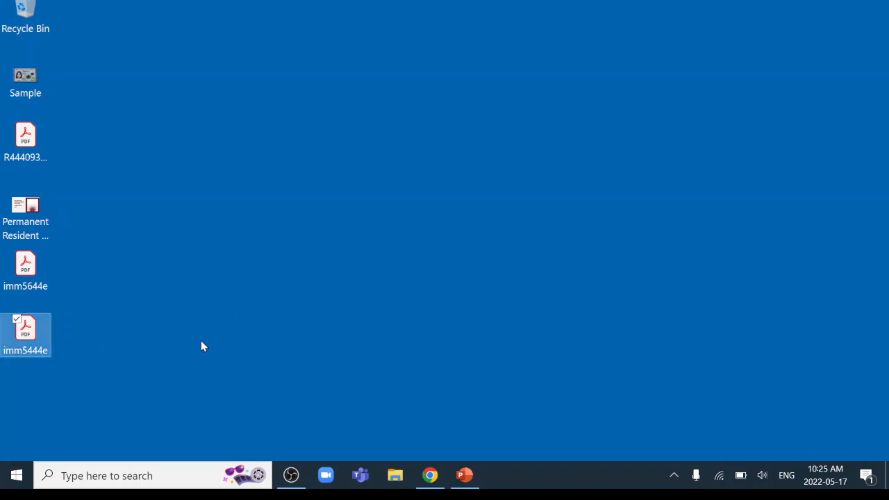
{"action": "key", "text": "Return"}
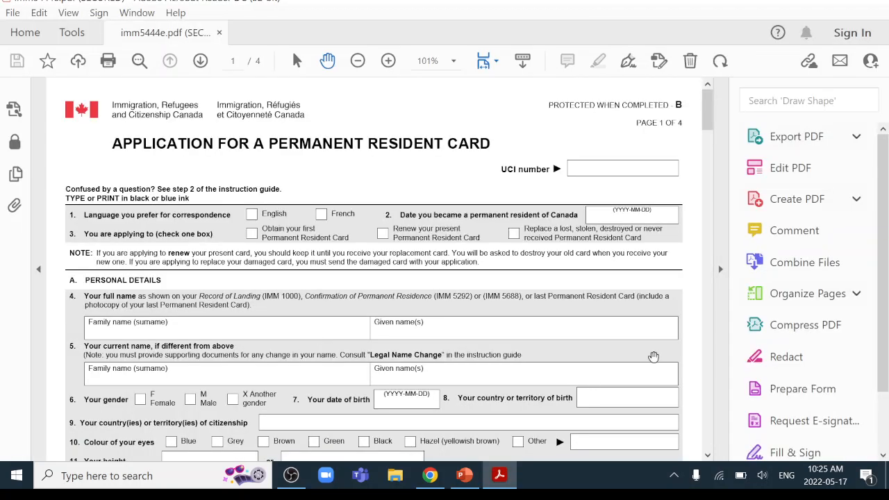
{"action": "left_click", "coordinate": [721, 269]}
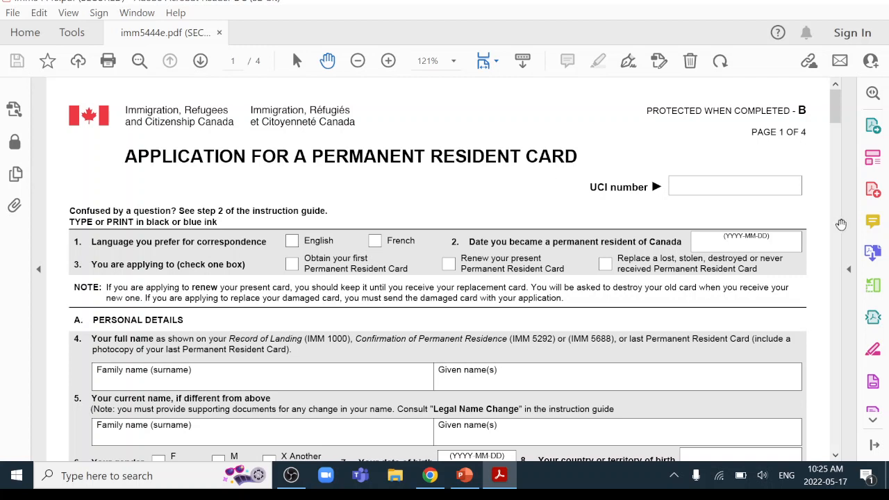
{"action": "left_click", "coordinate": [813, 3]}
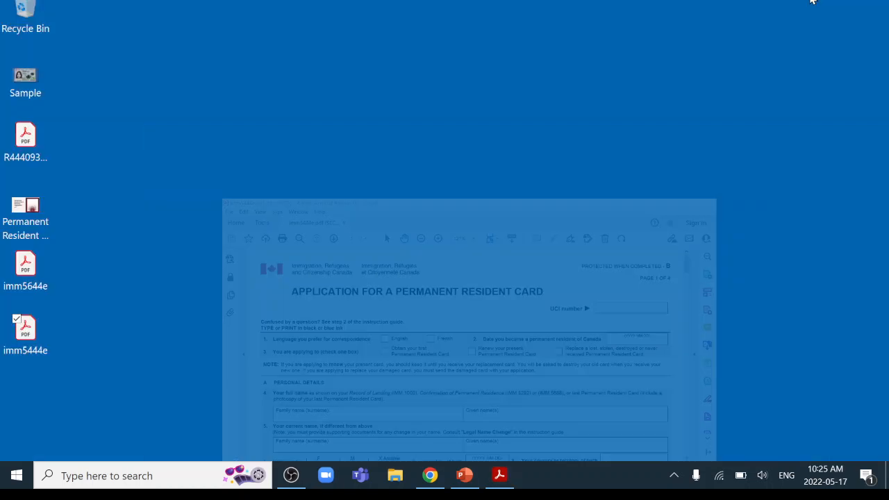
View Sample.jpg in Photos, then return to the imm5444e form in Acrobat
{"action": "left_click", "coordinate": [25, 87]}
{"action": "double_click", "coordinate": [25, 86]}
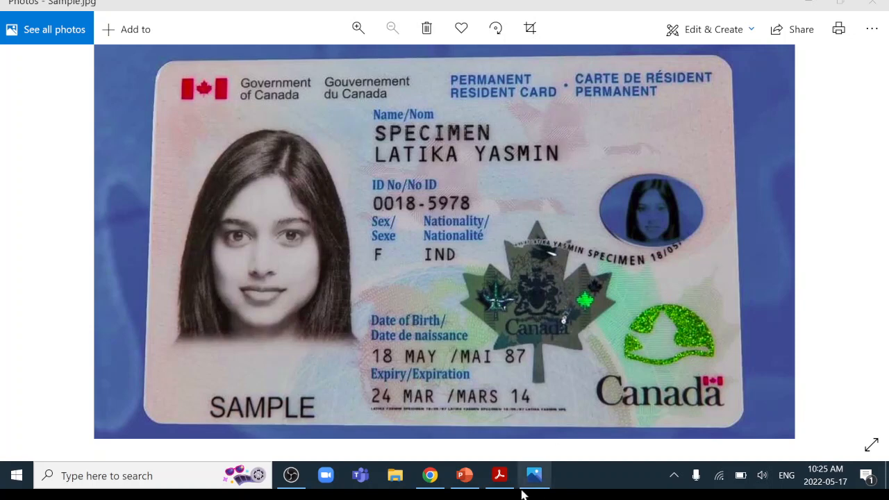
{"action": "left_click", "coordinate": [497, 476]}
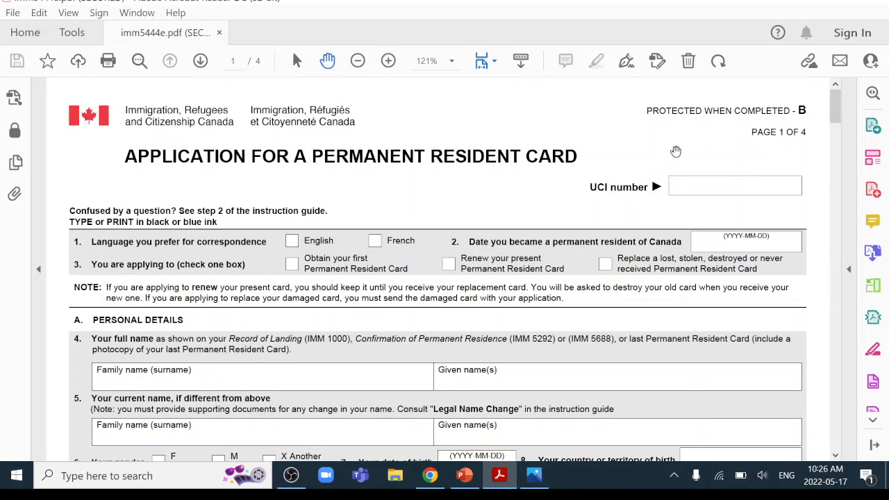
Enter the UCI number, choose English, tick card renewal, and enter PR date 2000-01-01
{"action": "type", "text": "85718"}
{"action": "left_click", "coordinate": [717, 186]}
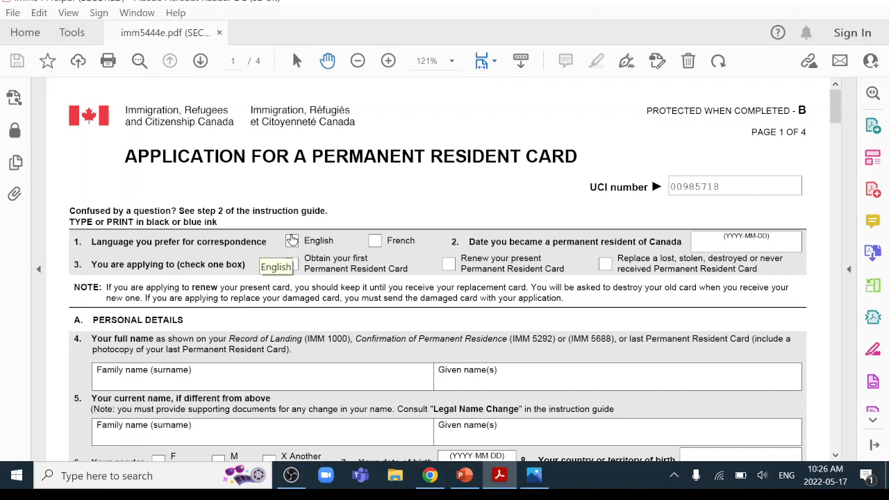
{"action": "left_click", "coordinate": [291, 240]}
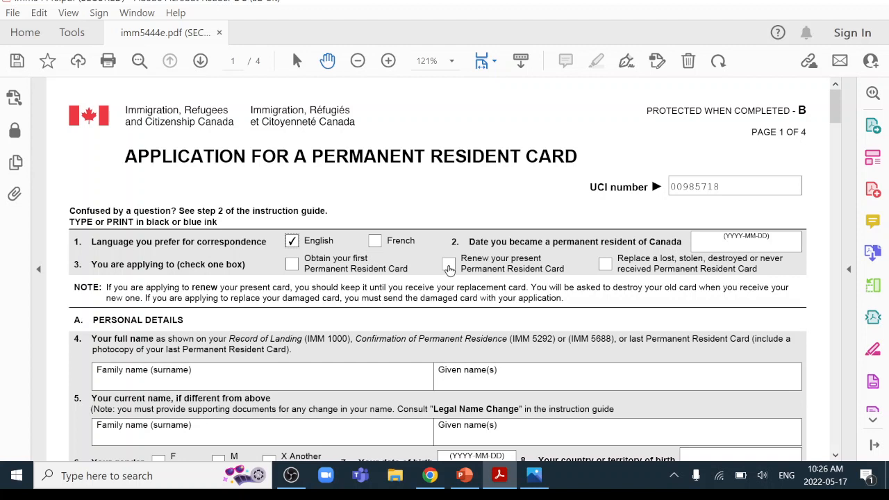
{"action": "left_click", "coordinate": [448, 266]}
{"action": "left_click", "coordinate": [731, 245]}
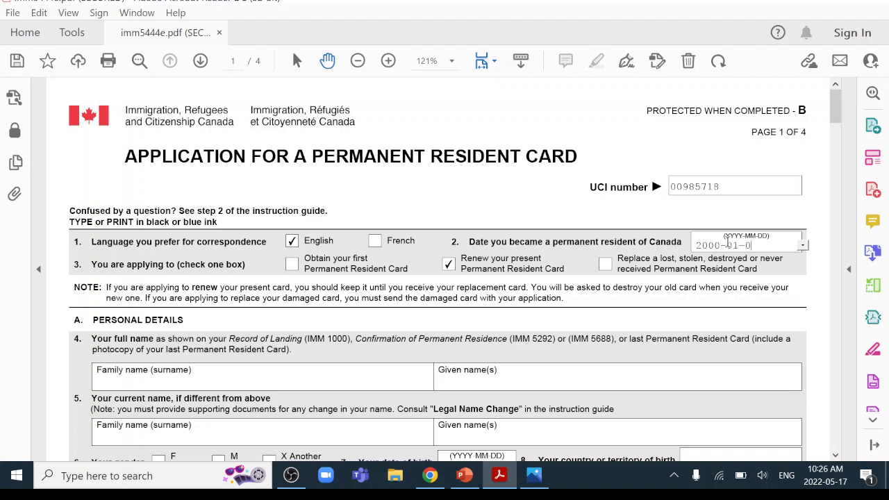
{"action": "scroll", "coordinate": [180, 341], "scroll_direction": "down", "scroll_amount": 3}
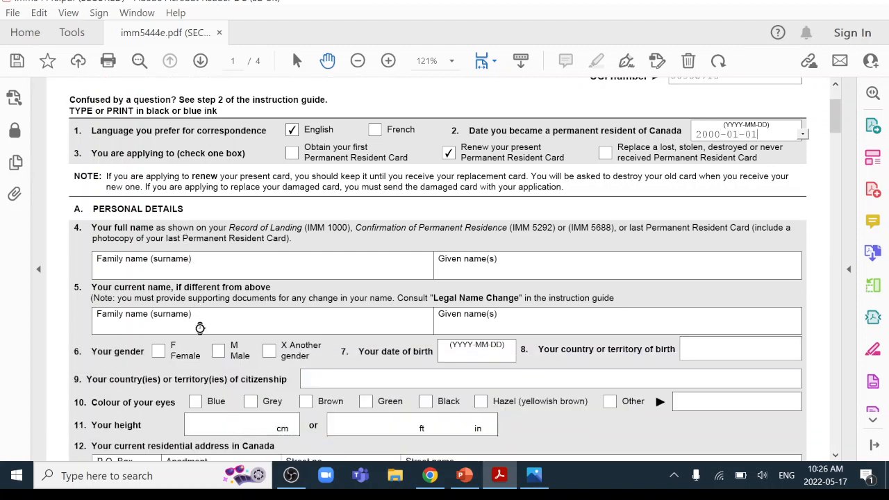
Enter the applicant's name, mark gender Female, and type birth date 1980-01-01
{"action": "left_click", "coordinate": [130, 258]}
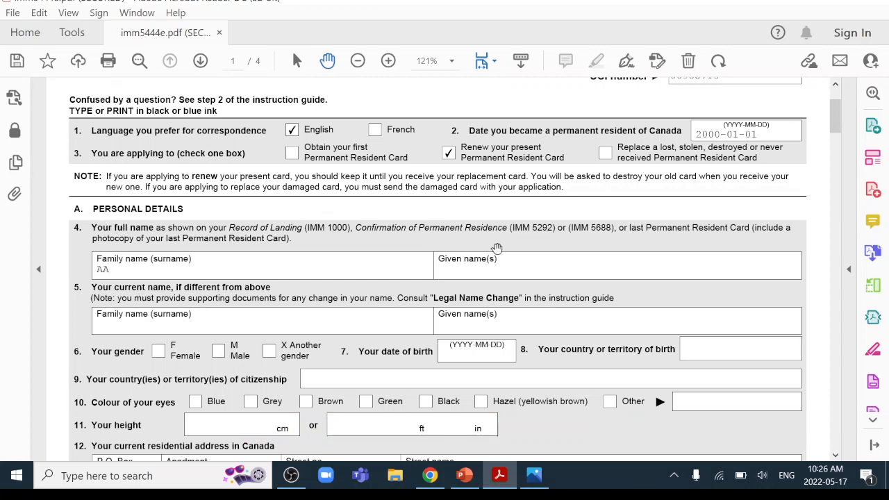
{"action": "type", "text": "BB"}
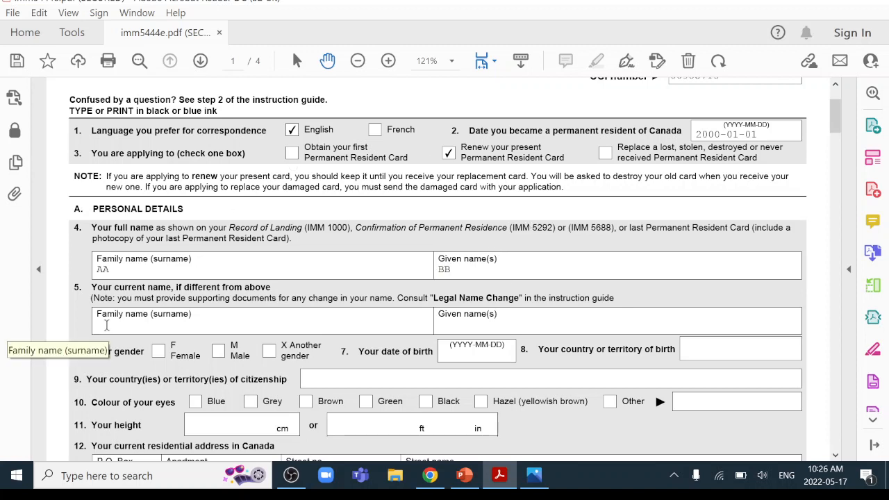
{"action": "scroll", "coordinate": [209, 309], "scroll_direction": "down", "scroll_amount": 3}
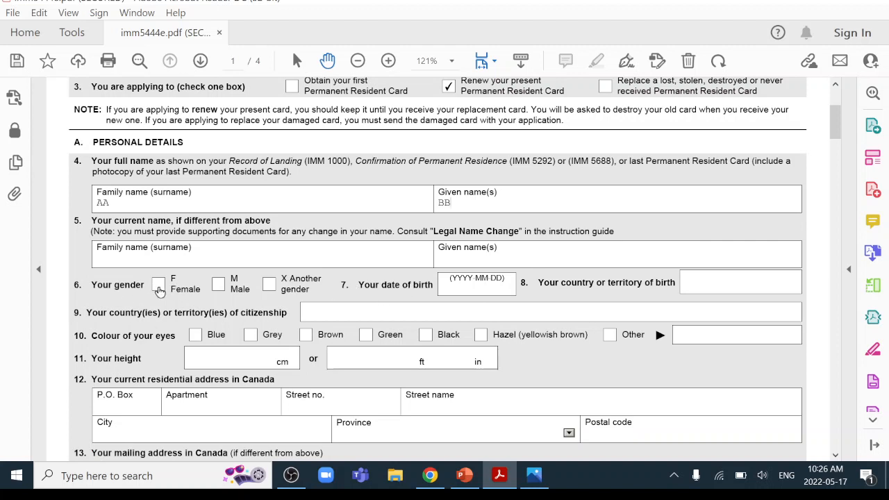
{"action": "left_click", "coordinate": [159, 285]}
{"action": "left_click", "coordinate": [464, 284]}
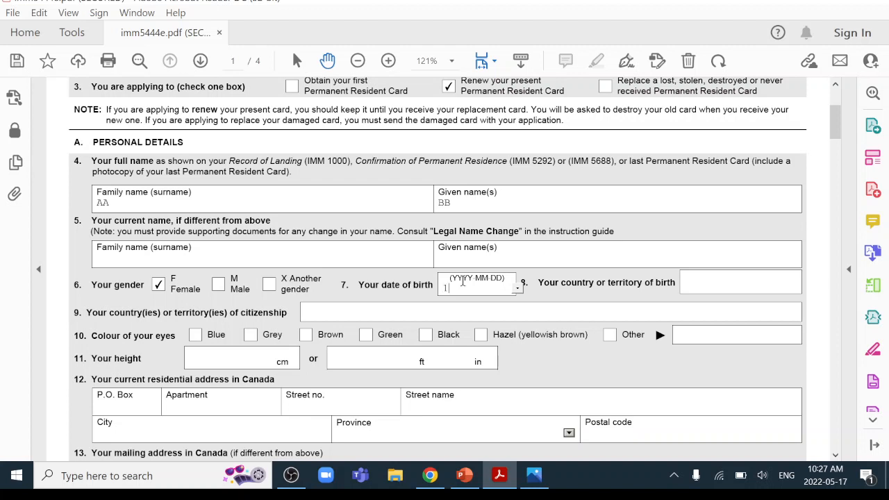
{"action": "type", "text": "1980-01-01"}
Set country of birth and citizenship to China, eye colour Brown, and height 170 cm
{"action": "left_click", "coordinate": [714, 280]}
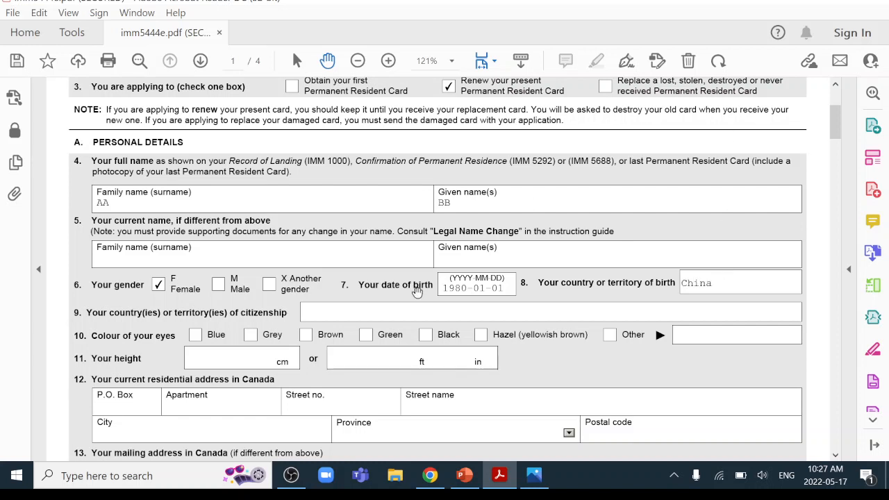
{"action": "left_click", "coordinate": [335, 314]}
{"action": "type", "text": "China"}
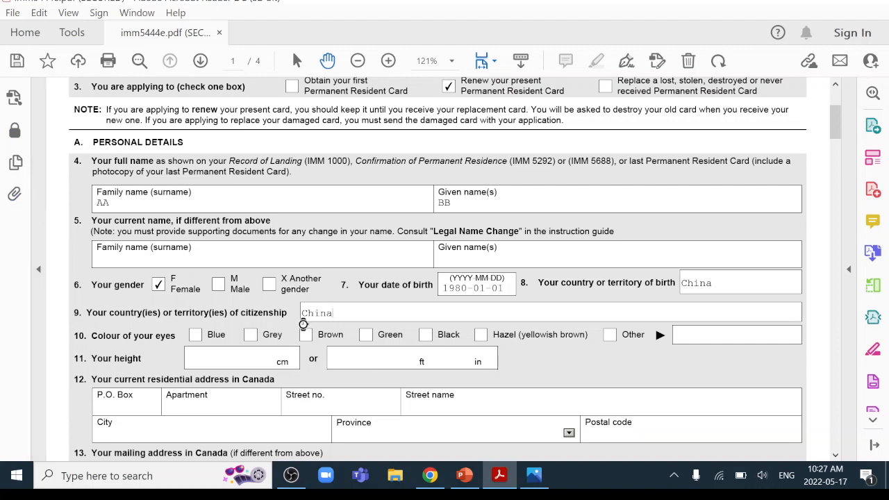
{"action": "left_click", "coordinate": [306, 336]}
{"action": "left_click", "coordinate": [199, 357]}
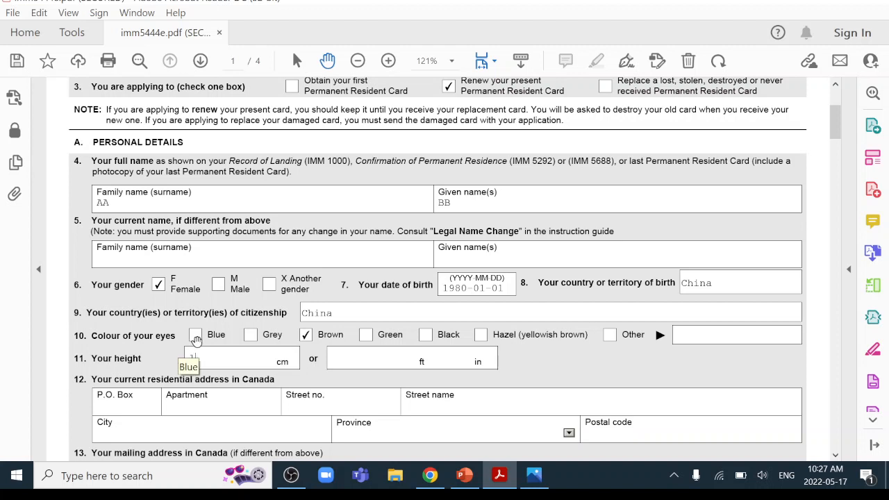
{"action": "type", "text": "170"}
{"action": "scroll", "coordinate": [286, 323], "scroll_direction": "down", "scroll_amount": 3}
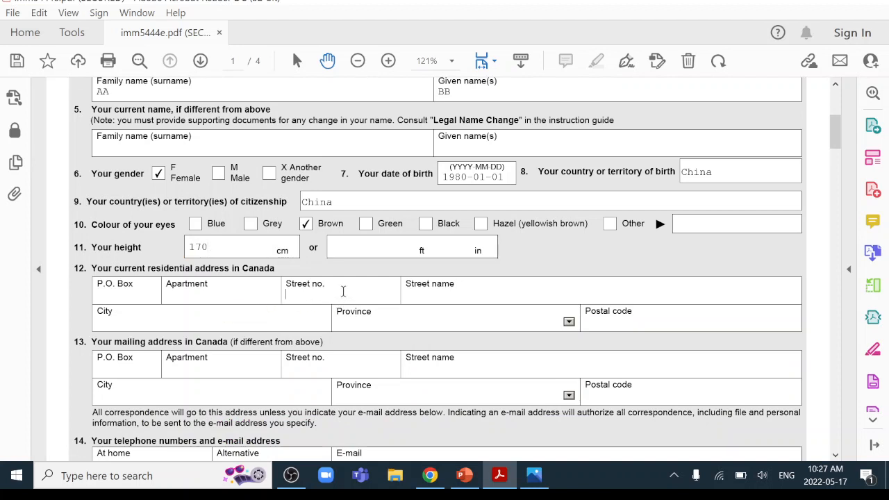
Enter street number 1 and the street name for the current Canadian residence
{"action": "left_click", "coordinate": [343, 292]}
{"action": "type", "text": "1"}
{"action": "key", "text": "Tab"}
{"action": "type", "text": "Q"}
{"action": "key", "text": "BackSpace"}
{"action": "key", "text": "BackSpace"}
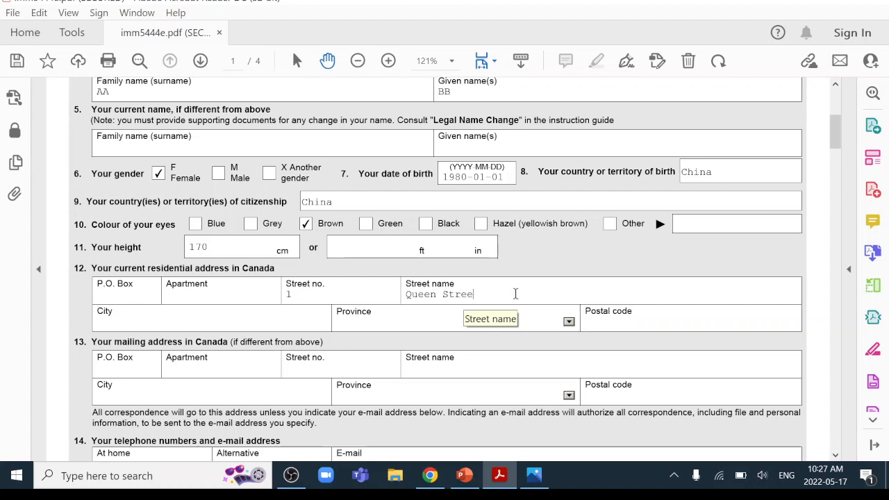
{"action": "type", "text": "t"}
Set the city to Toronto and the province to Ontario, and enter the postal code
{"action": "left_click", "coordinate": [248, 322]}
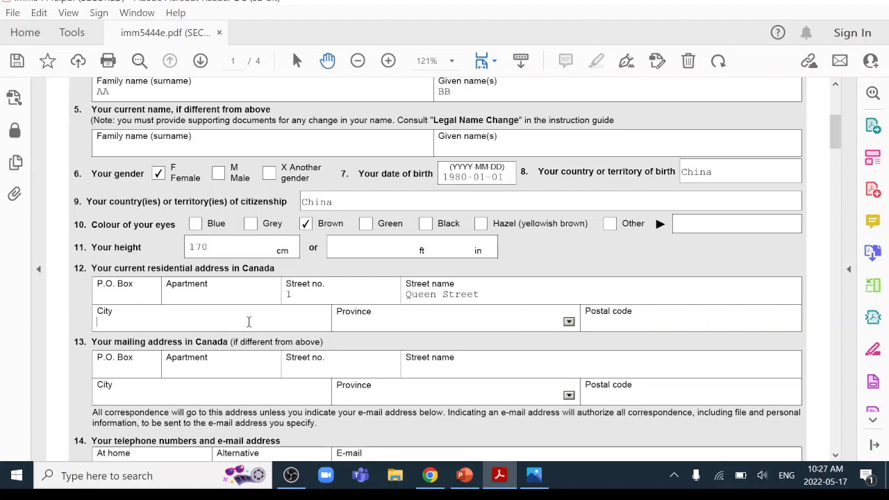
{"action": "type", "text": "Toronto"}
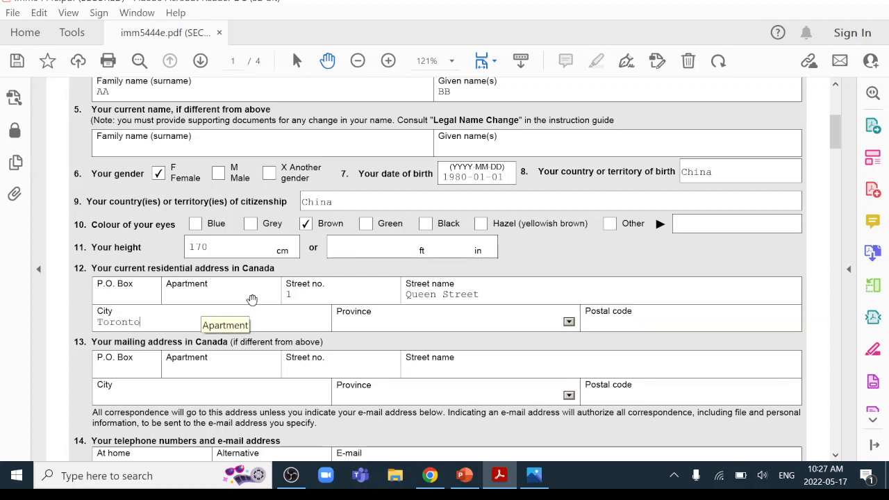
{"action": "left_click", "coordinate": [569, 323]}
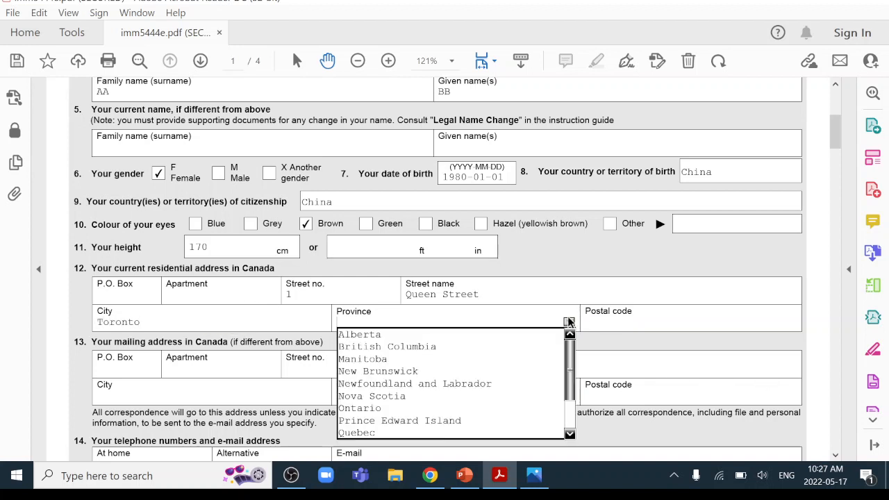
{"action": "scroll", "coordinate": [574, 356], "scroll_direction": "down", "scroll_amount": 2}
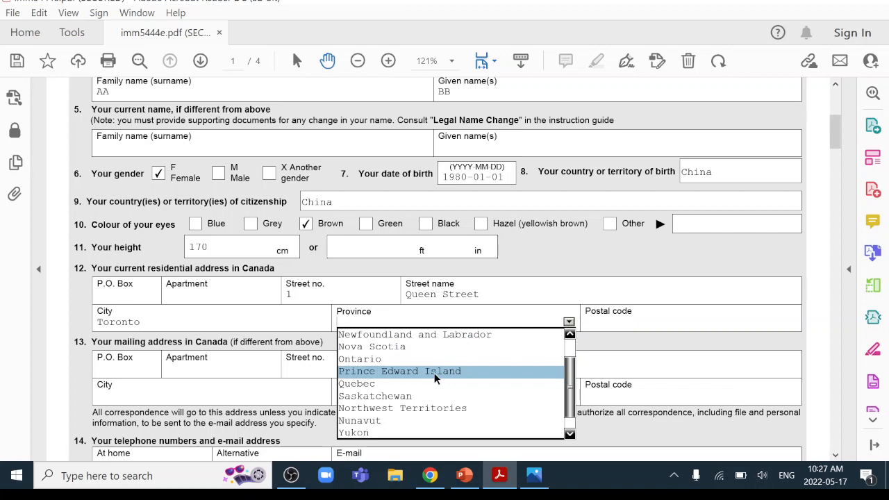
{"action": "left_click", "coordinate": [369, 358]}
{"action": "left_click", "coordinate": [632, 325]}
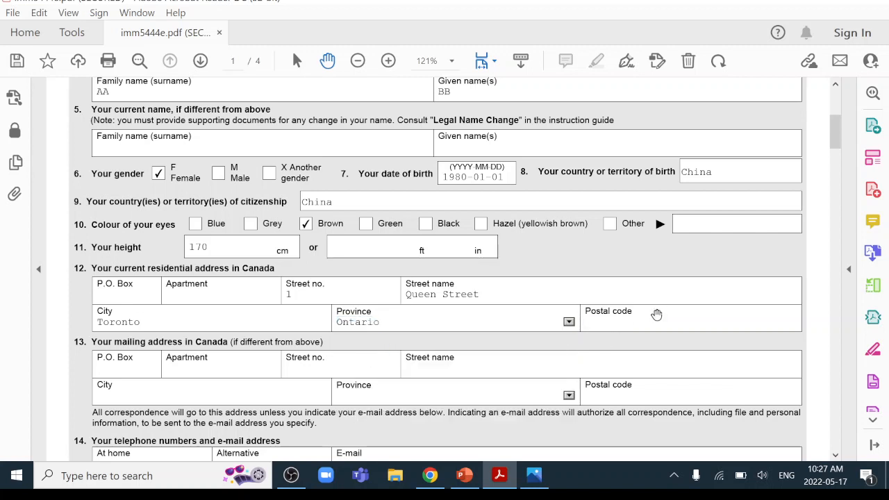
{"action": "type", "text": "1X1x1X"}
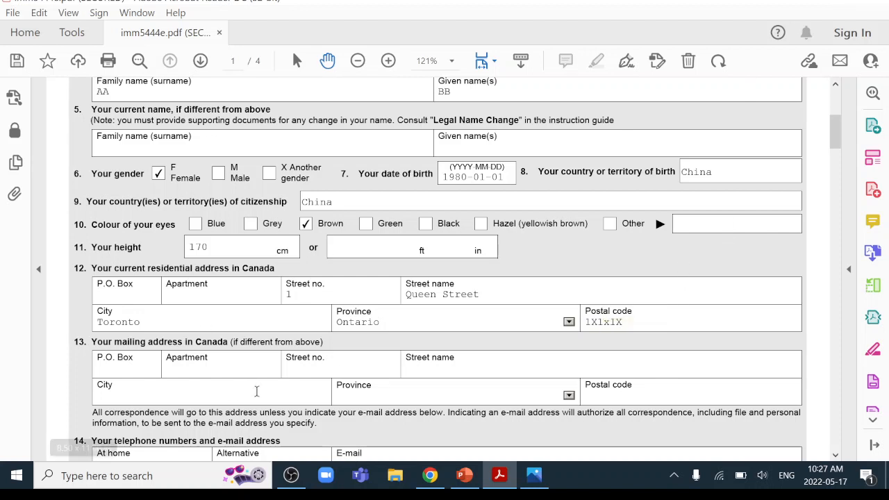
{"action": "scroll", "coordinate": [178, 284], "scroll_direction": "down", "scroll_amount": 2}
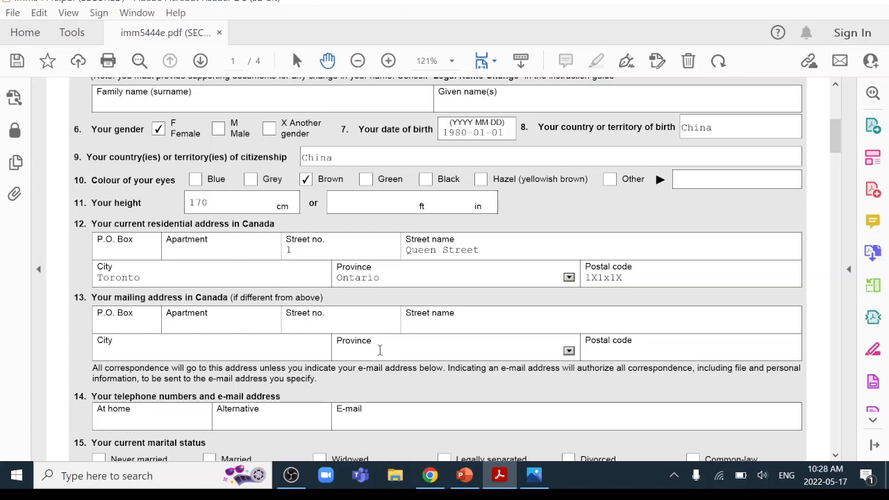
Enter the at-home phone number and the e-mail address
{"action": "scroll", "coordinate": [528, 319], "scroll_direction": "down", "scroll_amount": 2}
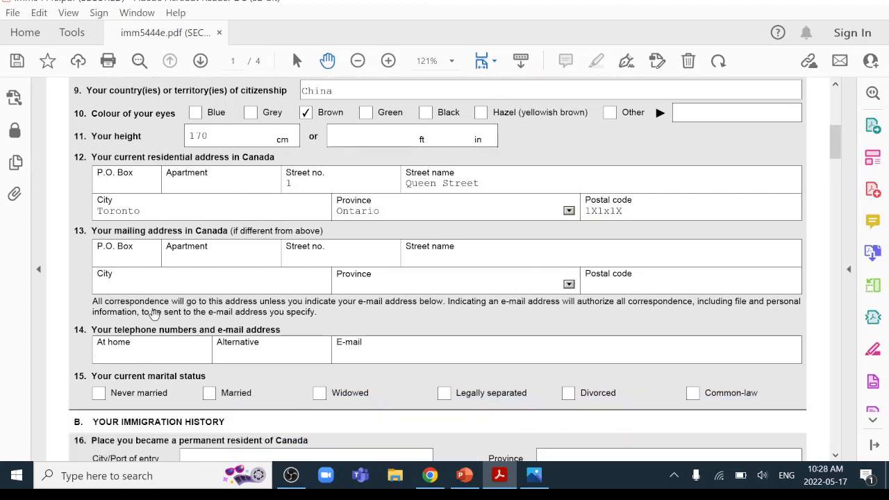
{"action": "type", "text": "4160001111"}
{"action": "left_click", "coordinate": [387, 353]}
{"action": "type", "text": "xxx"}
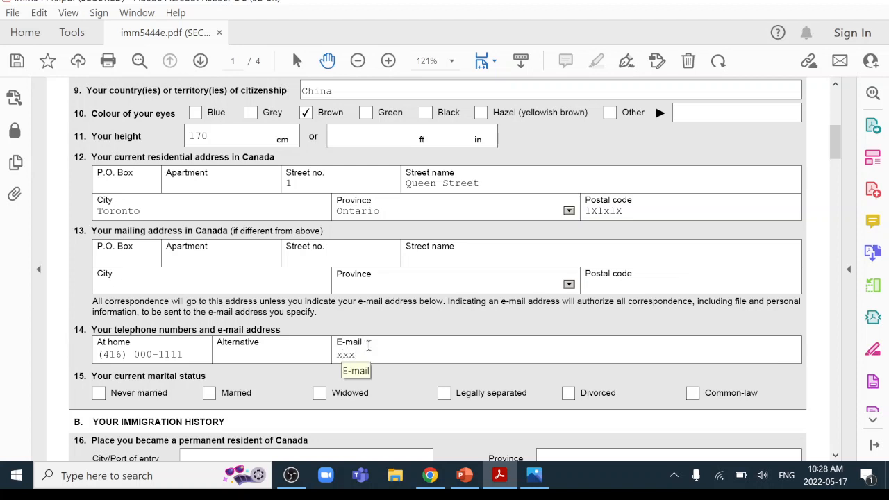
{"action": "type", "text": "@email.com"}
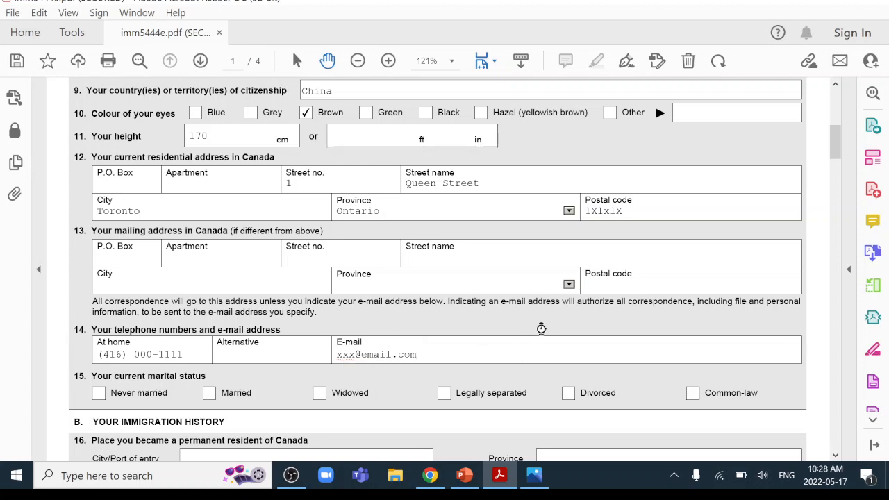
Mark marital status Never married and answer No to the removal-order and residency-obligation questions
{"action": "scroll", "coordinate": [535, 327], "scroll_direction": "down", "scroll_amount": 1}
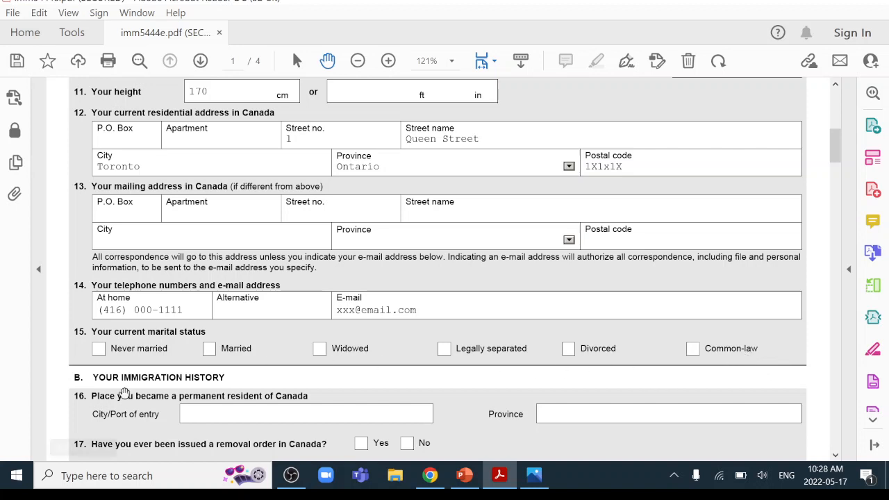
{"action": "left_click", "coordinate": [99, 349]}
{"action": "scroll", "coordinate": [463, 338], "scroll_direction": "down", "scroll_amount": 5}
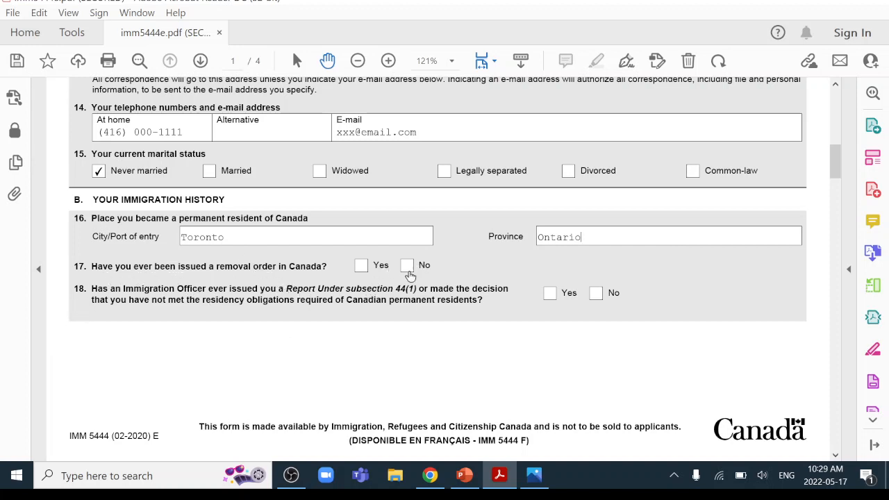
{"action": "left_click", "coordinate": [408, 272]}
{"action": "left_click", "coordinate": [596, 293]}
{"action": "scroll", "coordinate": [683, 275], "scroll_direction": "down", "scroll_amount": 5}
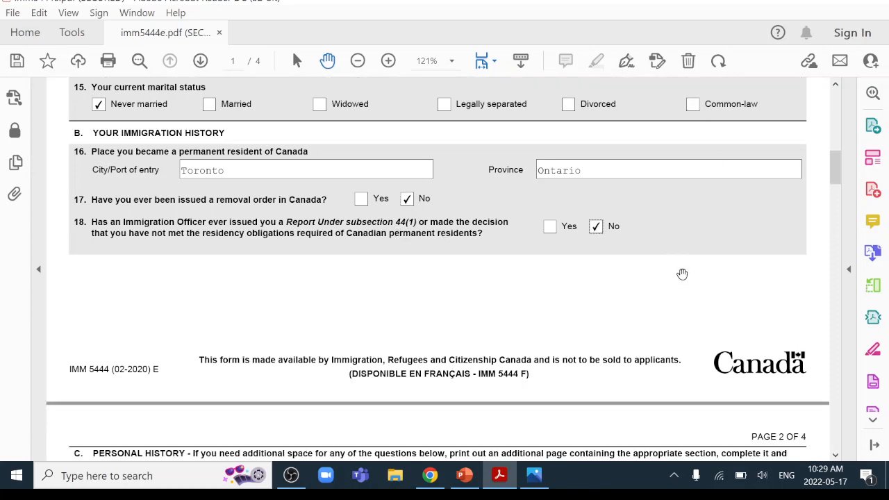
Fill address-history row 1: 2017-05-17 to 2018-01-01, the street address, Toronto, Ontario, Canada
{"action": "scroll", "coordinate": [683, 276], "scroll_direction": "down", "scroll_amount": 7}
{"action": "scroll", "coordinate": [659, 255], "scroll_direction": "up", "scroll_amount": 2}
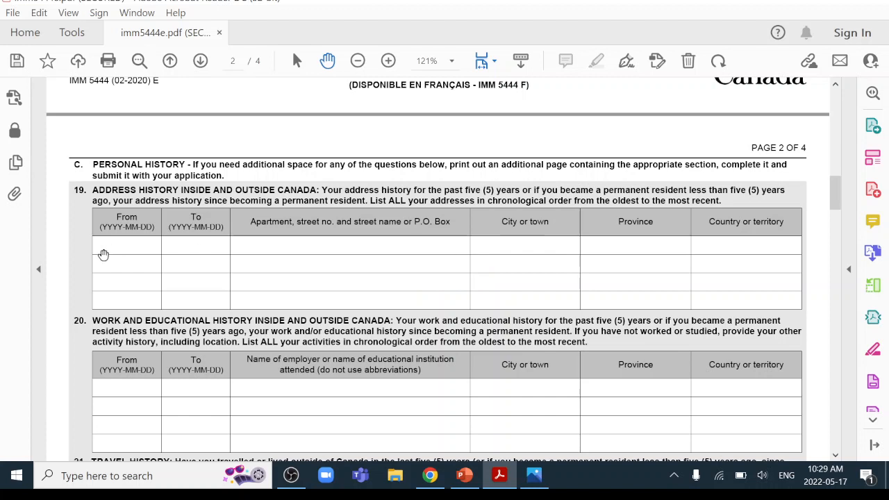
{"action": "left_click", "coordinate": [127, 243]}
{"action": "type", "text": "2017"}
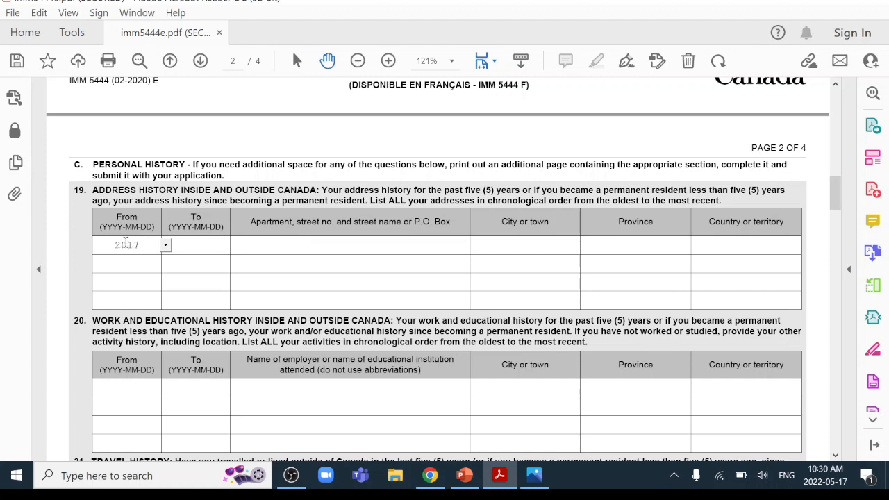
{"action": "type", "text": "-0"}
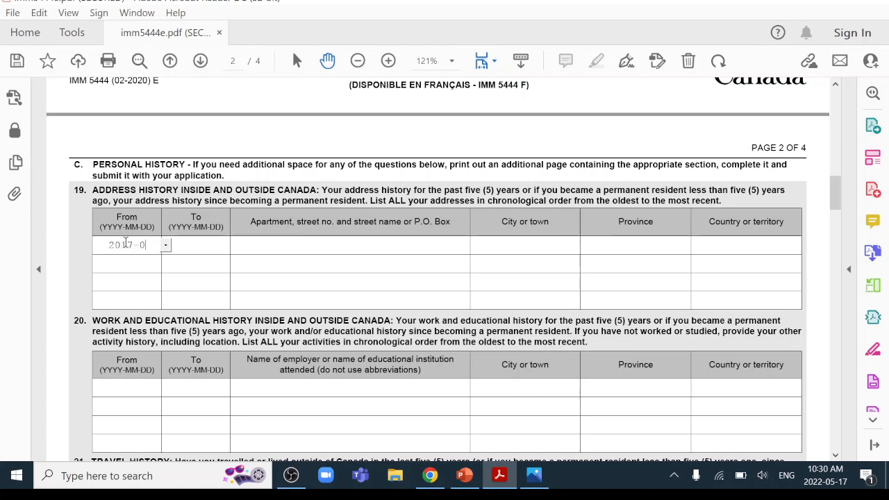
{"action": "type", "text": "5-17"}
{"action": "left_click", "coordinate": [204, 244]}
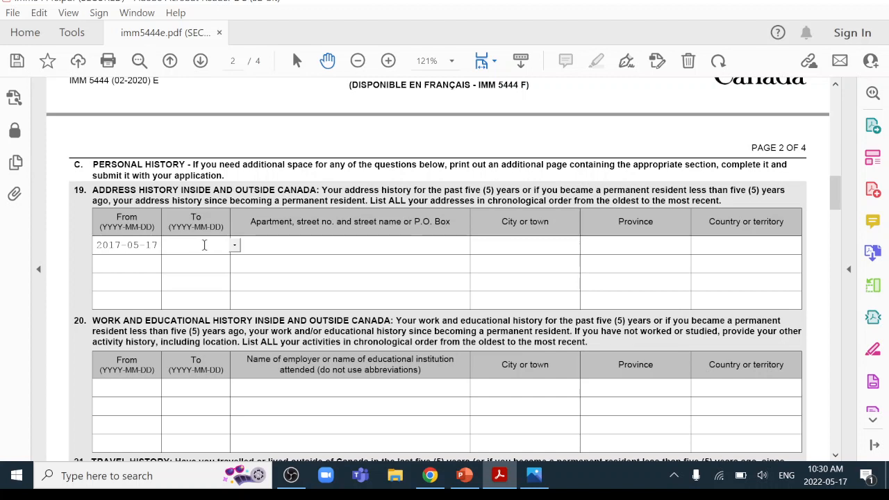
{"action": "type", "text": "2018"}
{"action": "type", "text": "-0"}
{"action": "type", "text": "1-01"}
{"action": "left_click", "coordinate": [289, 249]}
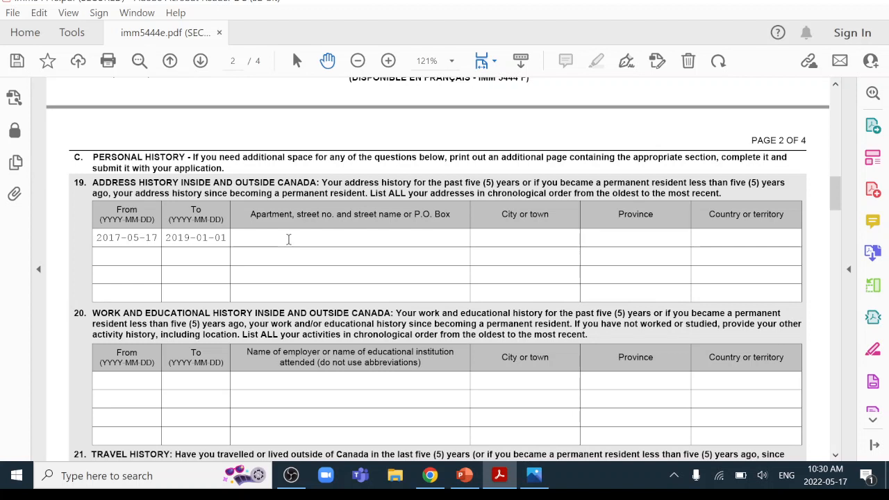
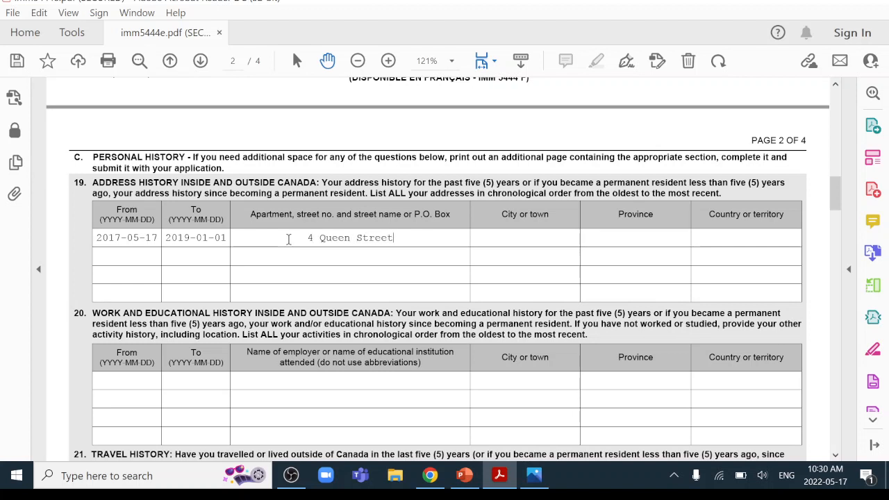
{"action": "left_click", "coordinate": [555, 239]}
{"action": "type", "text": "Toronto"}
{"action": "left_click", "coordinate": [611, 237]}
{"action": "type", "text": "Ontario"}
{"action": "left_click", "coordinate": [700, 237]}
{"action": "type", "text": "Canada"}
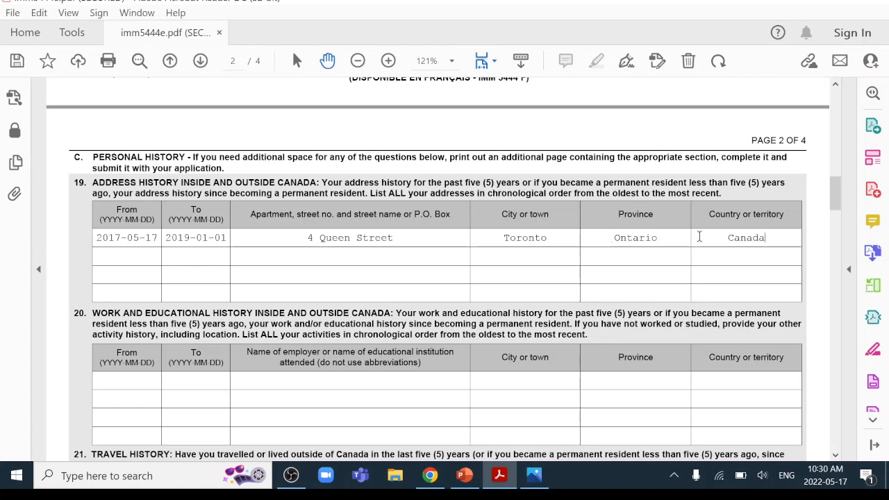
Fill row 2: 2019-01-02 to Present, the street address, Toronto, Ontario, Canada, accepting the date warning
{"action": "left_click", "coordinate": [105, 255]}
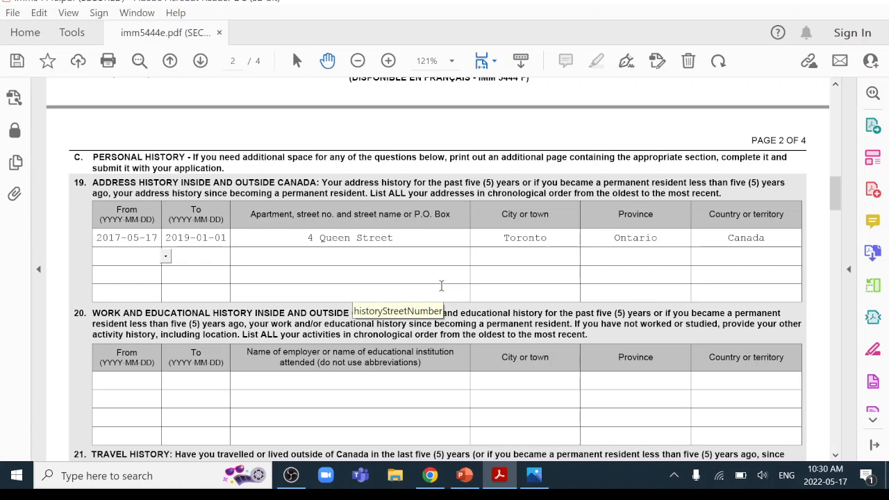
{"action": "type", "text": "2019-01-02"}
{"action": "left_click", "coordinate": [196, 257]}
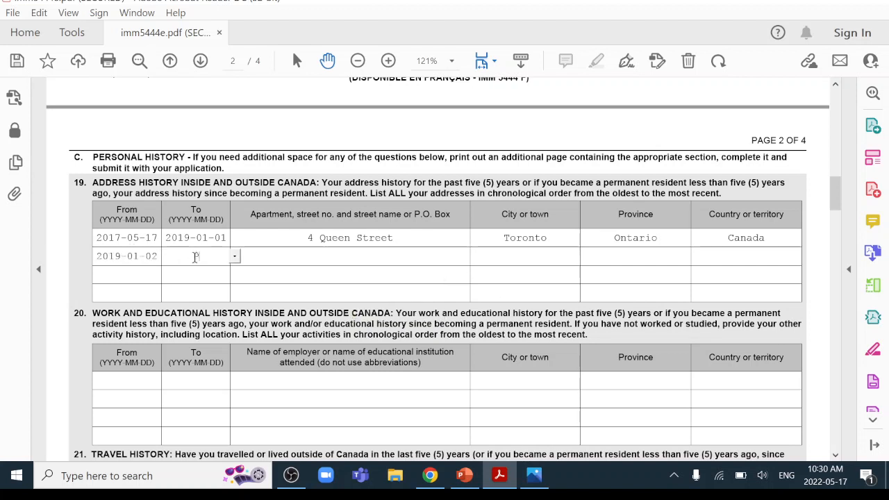
{"action": "type", "text": "Present"}
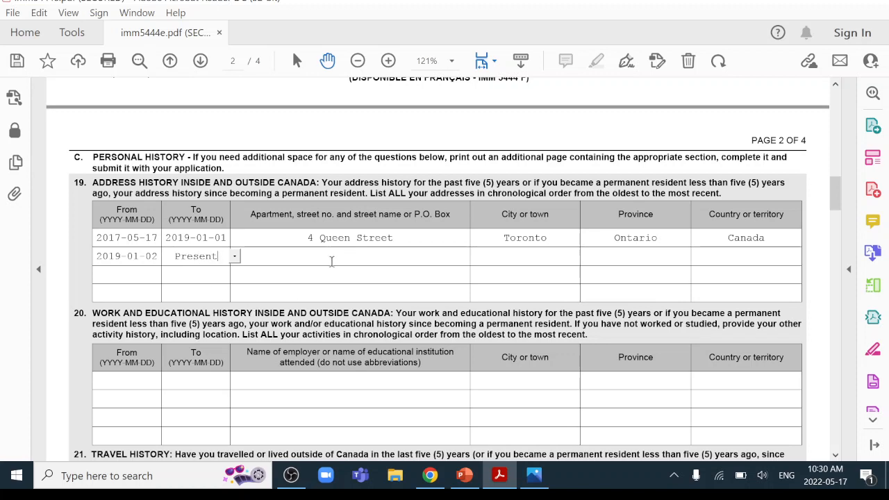
{"action": "left_click", "coordinate": [339, 257]}
{"action": "left_click", "coordinate": [526, 258]}
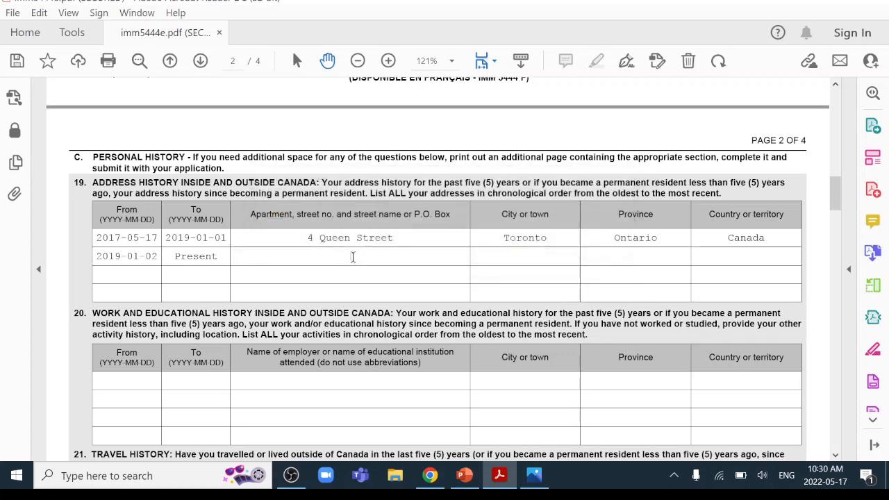
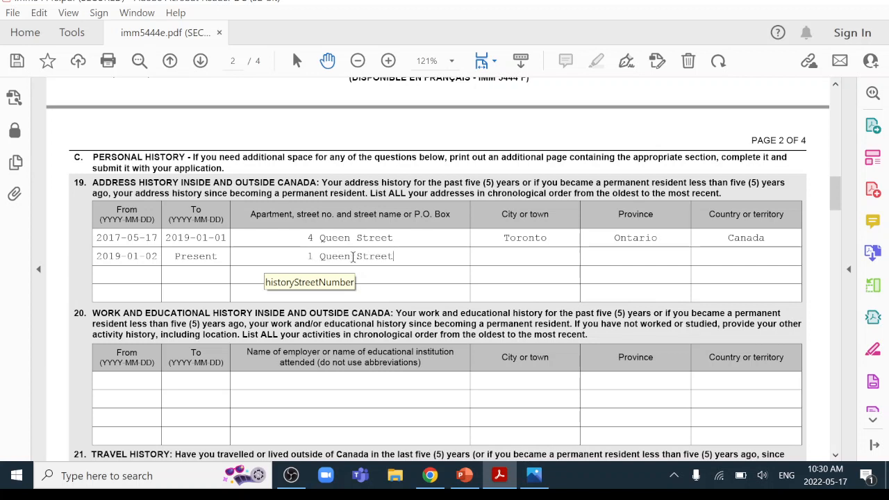
{"action": "left_click", "coordinate": [526, 255]}
{"action": "type", "text": "Toronto"}
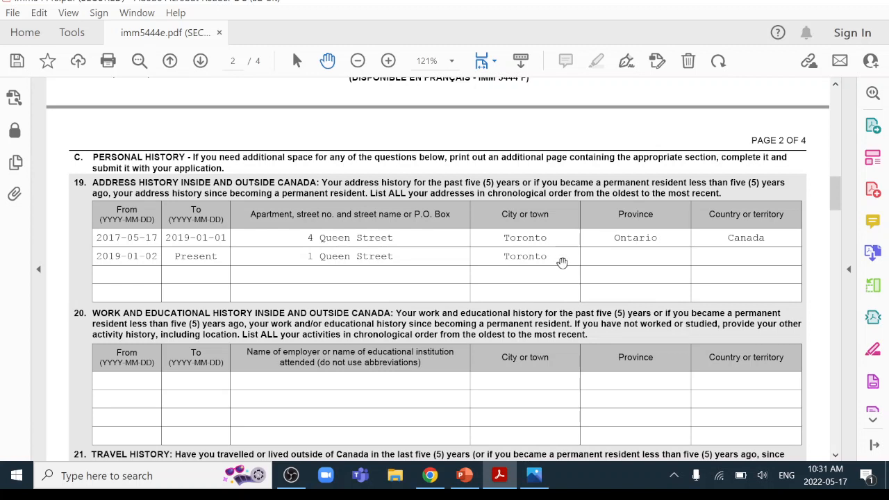
{"action": "left_click", "coordinate": [609, 258]}
{"action": "type", "text": "Ontario"}
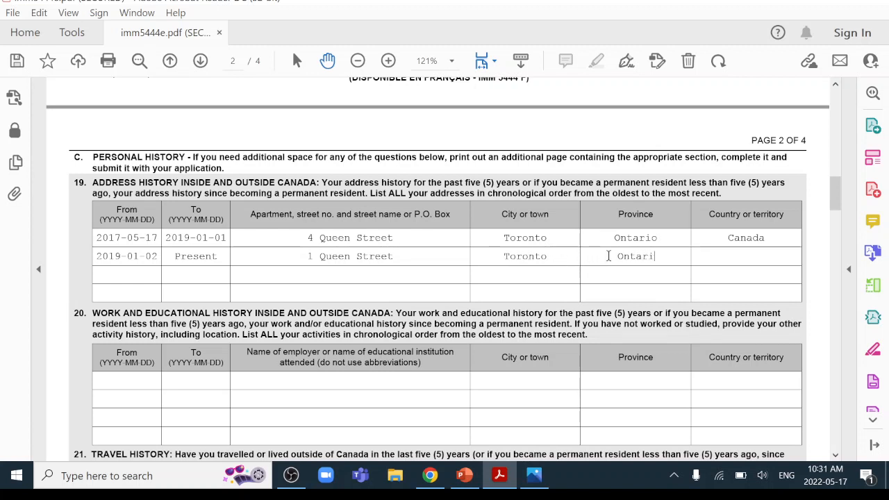
{"action": "left_click", "coordinate": [776, 257]}
{"action": "type", "text": "Canada"}
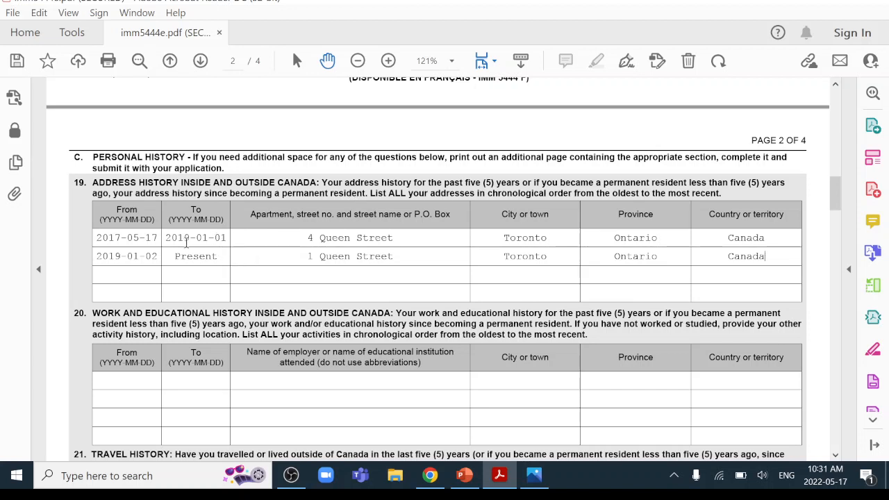
Enter 2017-01-01 to 2019-01-01 and Seneca College in the first work-history row
{"action": "scroll", "coordinate": [379, 262], "scroll_direction": "down", "scroll_amount": 2}
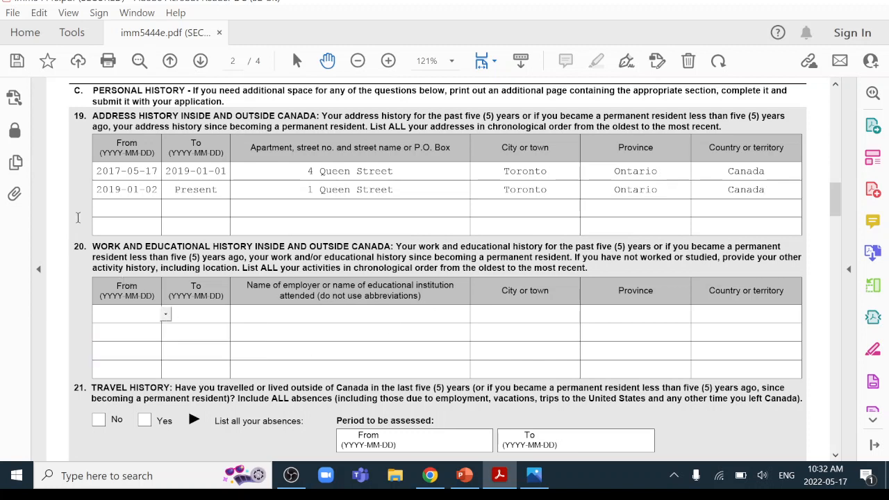
{"action": "type", "text": "2017-01-01"}
{"action": "left_click", "coordinate": [207, 314]}
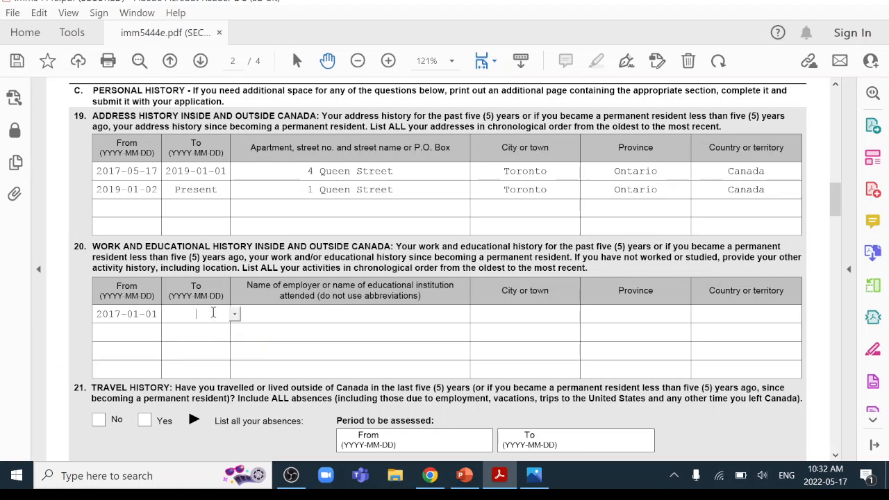
{"action": "type", "text": "2019-01-01"}
{"action": "left_click", "coordinate": [341, 315]}
{"action": "type", "text": "Senc"}
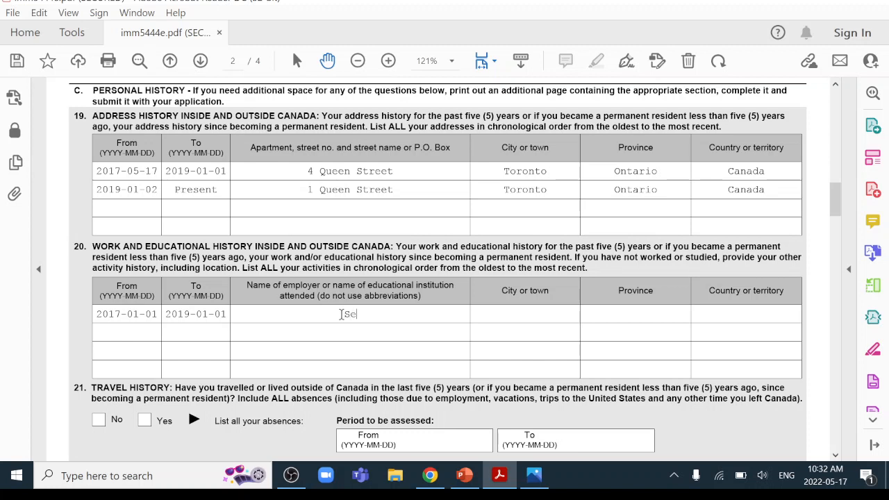
{"action": "key", "text": "BackSpace"}
{"action": "type", "text": "eca Co"}
{"action": "key", "text": "BackSpace"}
{"action": "key", "text": "BackSpace"}
{"action": "type", "text": "College"}
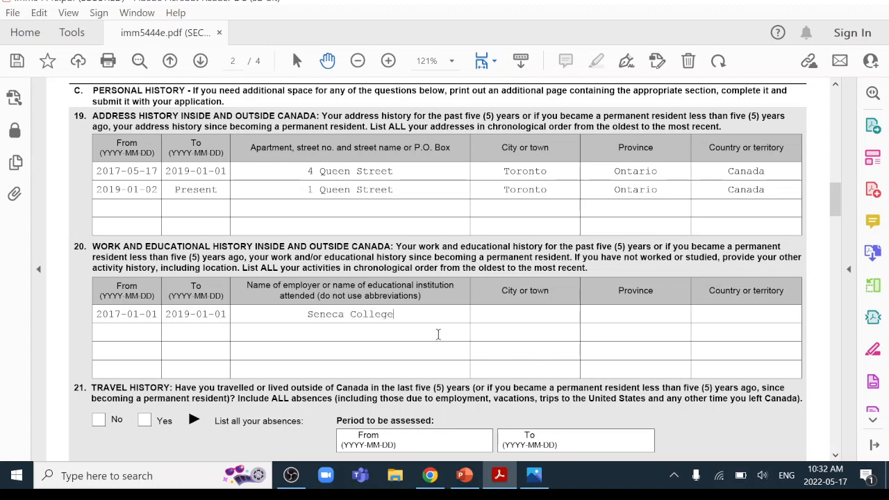
Set that row's location to Toronto, Ontario, Canada and begin the second row's 2019 start date
{"action": "left_click", "coordinate": [505, 314]}
{"action": "type", "text": "Toronto"}
{"action": "left_click", "coordinate": [634, 316]}
{"action": "type", "text": "Ontario"}
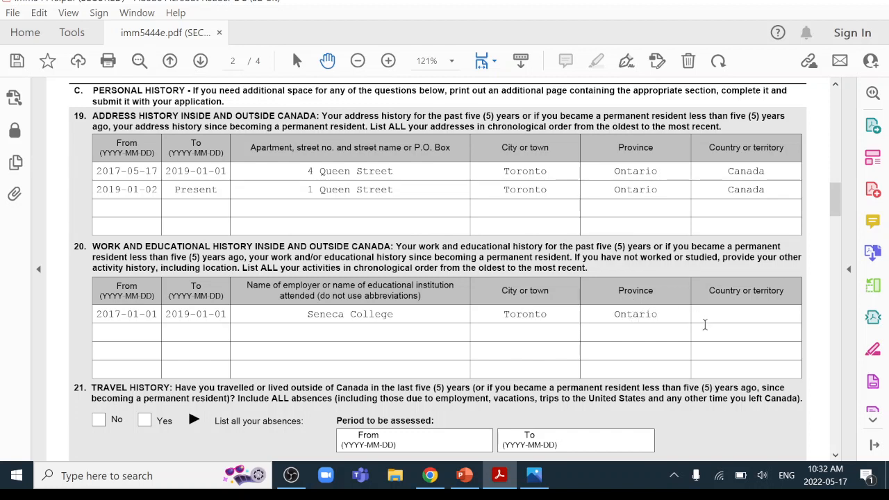
{"action": "left_click", "coordinate": [722, 315]}
{"action": "type", "text": "Canada"}
{"action": "left_click", "coordinate": [125, 334]}
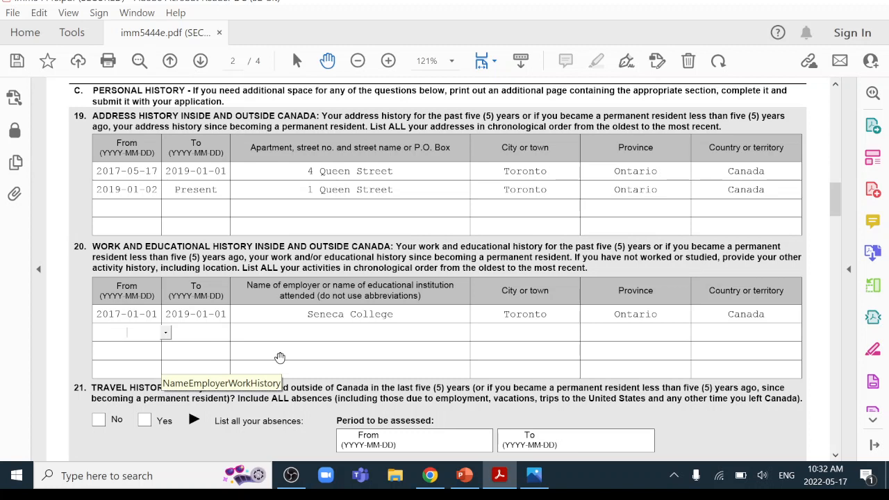
{"action": "type", "text": "2019-"}
Enter row 2 as 2019-01-02 to 2019-05-01 Unemployed, row 3 as 2019-05-02 to Present, XXX company
{"action": "type", "text": "01-02"}
{"action": "left_click", "coordinate": [193, 331]}
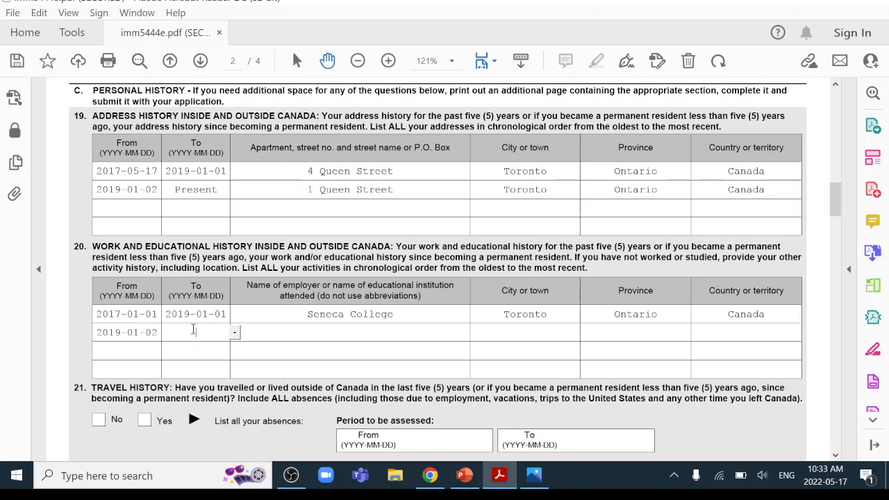
{"action": "type", "text": "2019-05-01"}
{"action": "left_click", "coordinate": [300, 334]}
{"action": "type", "text": "Unemp"}
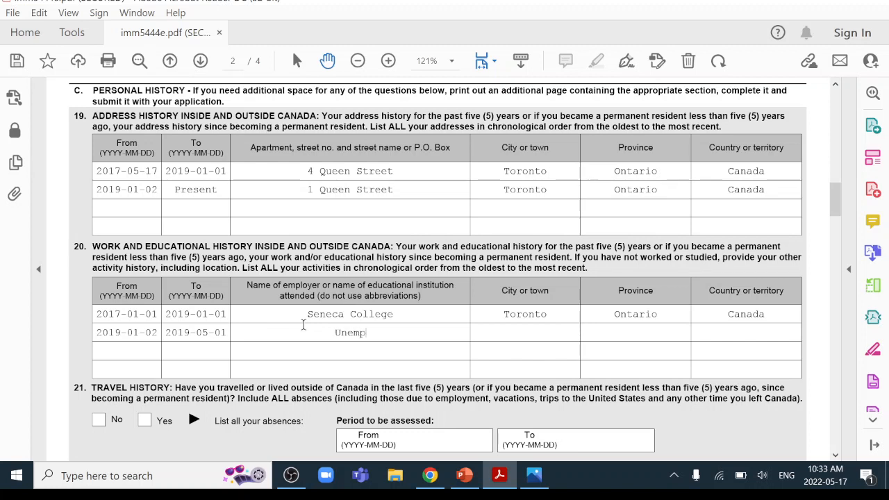
{"action": "type", "text": "loyed"}
{"action": "left_click", "coordinate": [108, 349]}
{"action": "type", "text": "2019-0"}
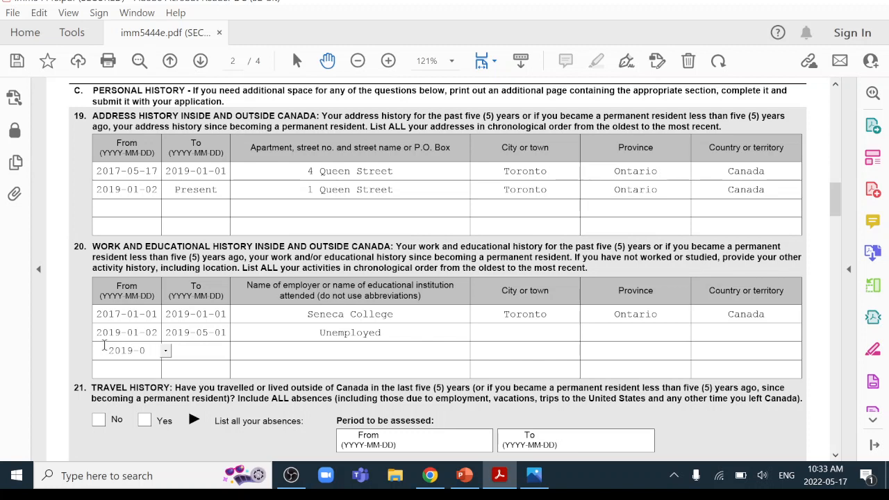
{"action": "type", "text": "5-02"}
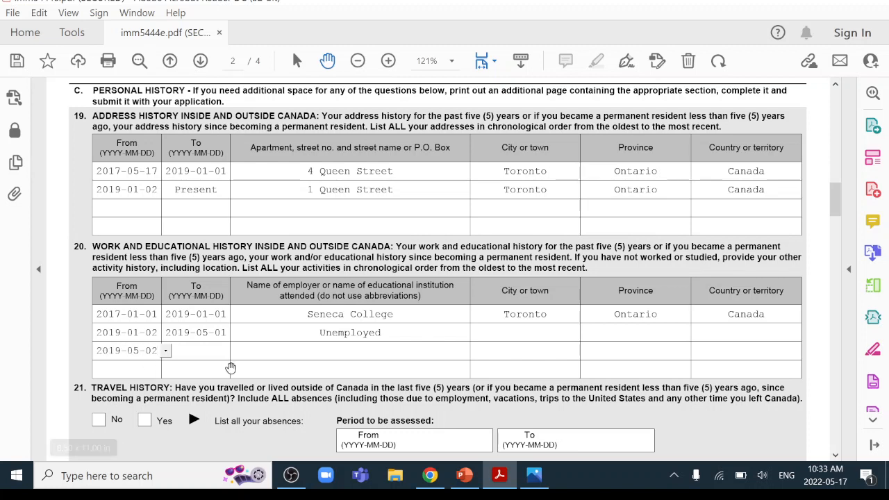
{"action": "left_click", "coordinate": [204, 349]}
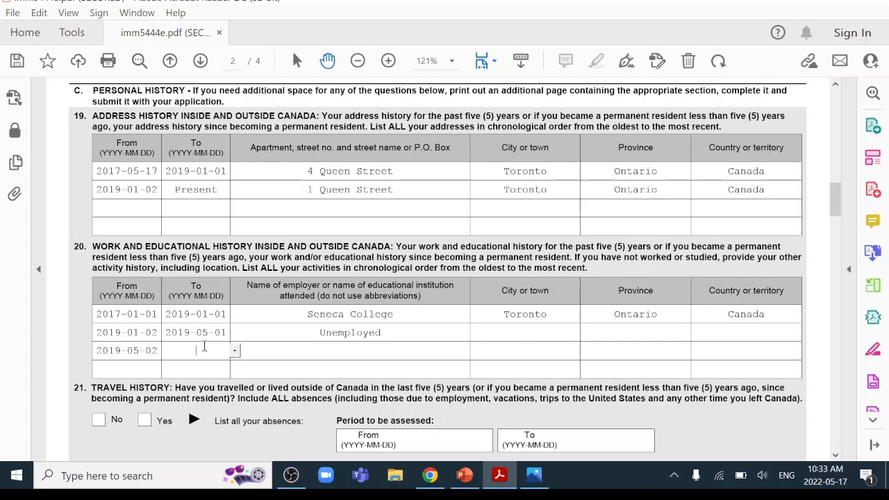
{"action": "type", "text": "Present"}
{"action": "left_click", "coordinate": [311, 348]}
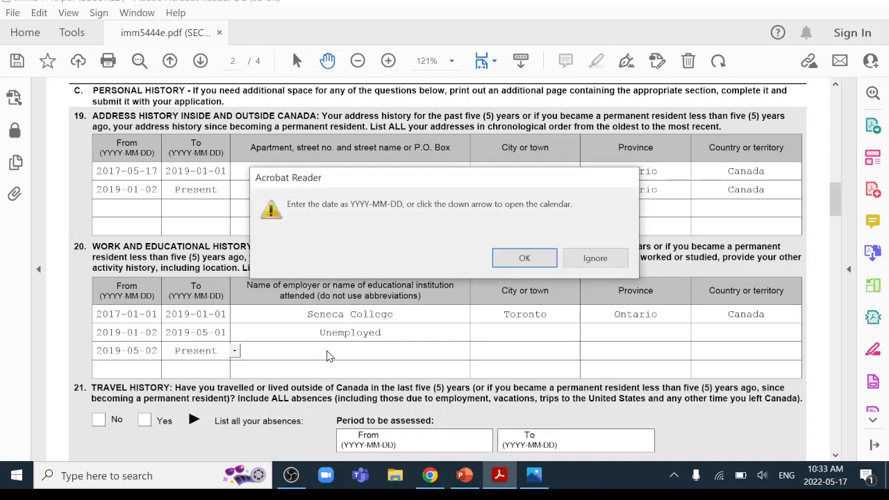
{"action": "left_click", "coordinate": [524, 258]}
{"action": "type", "text": "X"}
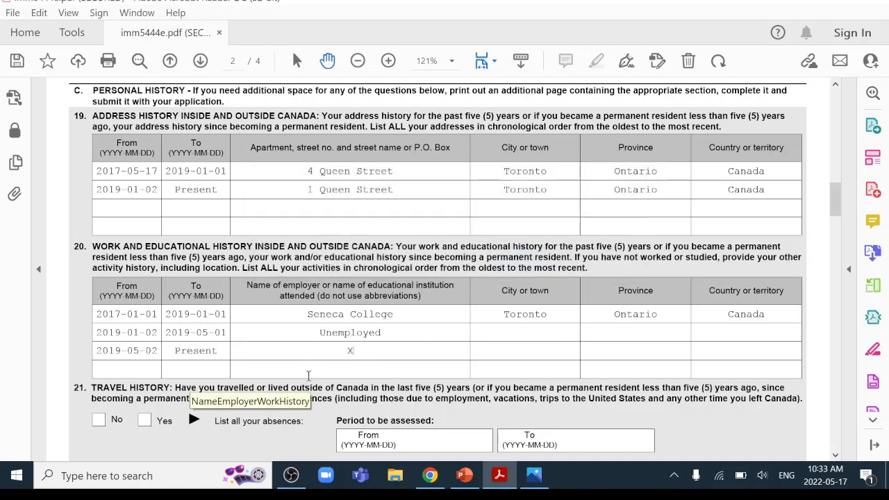
{"action": "type", "text": "XX company"}
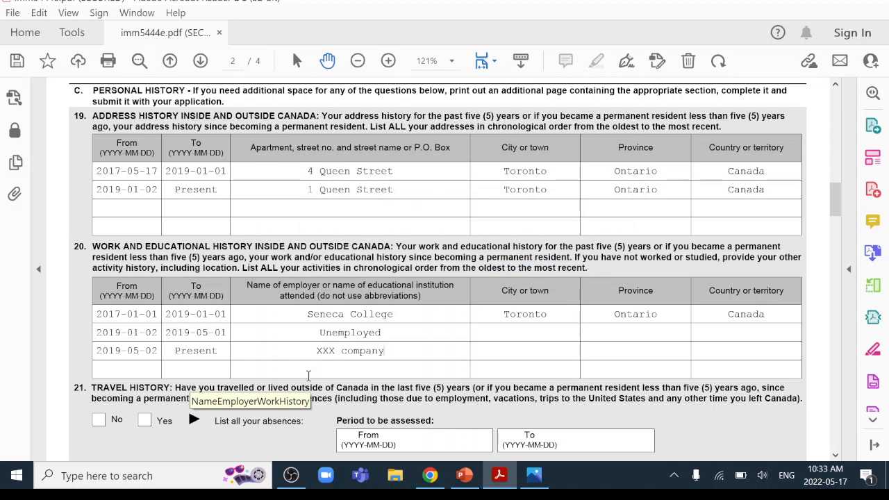
Set row 2's location to Toronto, Ontario, Canada and row 3's to Markham, Ontario, Canada
{"action": "left_click", "coordinate": [514, 327]}
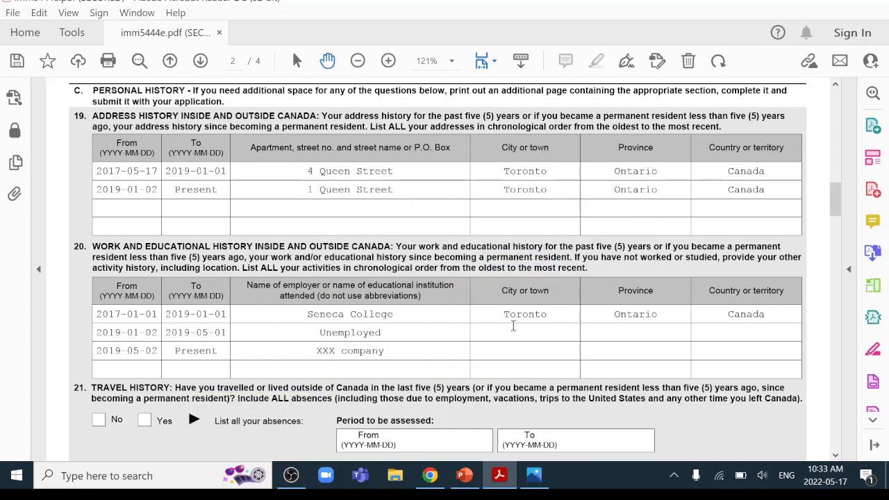
{"action": "type", "text": "Toronto"}
{"action": "left_click", "coordinate": [642, 333]}
{"action": "type", "text": "Ontario"}
{"action": "left_click", "coordinate": [757, 336]}
{"action": "type", "text": "Canada"}
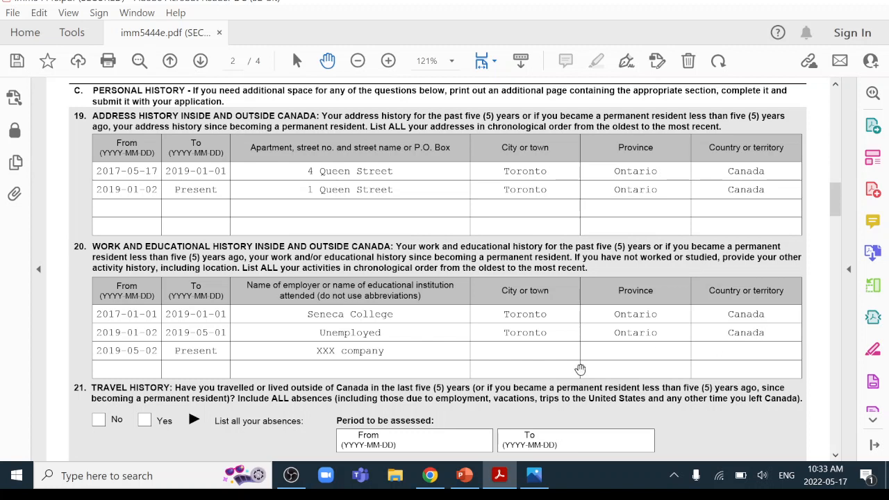
{"action": "left_click", "coordinate": [546, 350]}
{"action": "type", "text": "Markham"}
{"action": "left_click", "coordinate": [652, 351]}
{"action": "type", "text": "Ontario"}
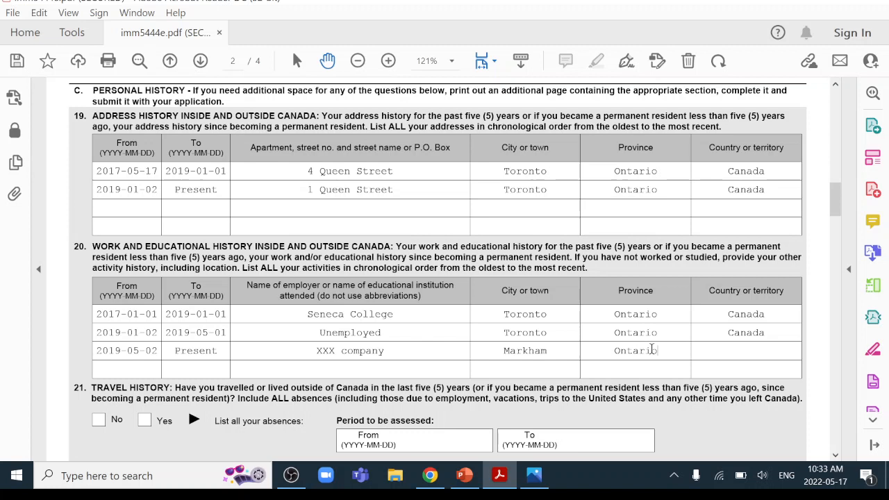
{"action": "left_click", "coordinate": [743, 352]}
{"action": "type", "text": "Canada"}
Answer Yes to travel outside Canada and set the assessment period 2017-05-17 to 2022-05-17
{"action": "scroll", "coordinate": [201, 287], "scroll_direction": "down", "scroll_amount": 5}
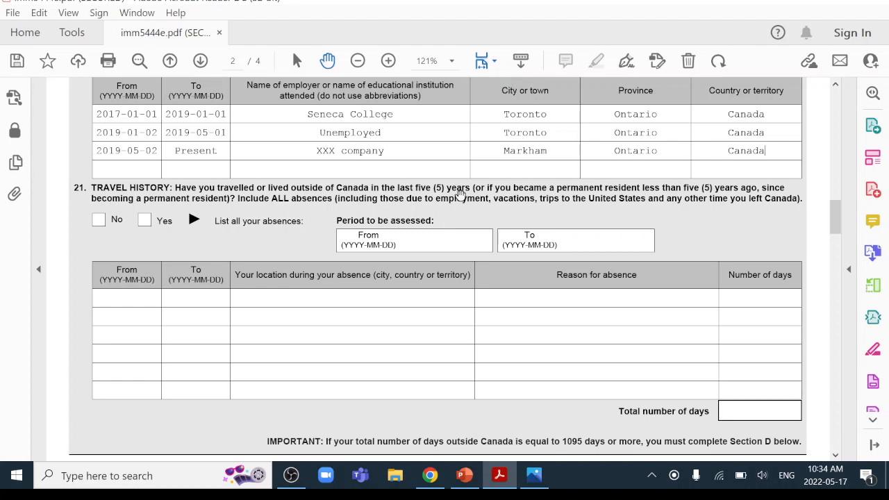
{"action": "left_click", "coordinate": [143, 221]}
{"action": "left_click", "coordinate": [420, 243]}
{"action": "type", "text": "2017-0"}
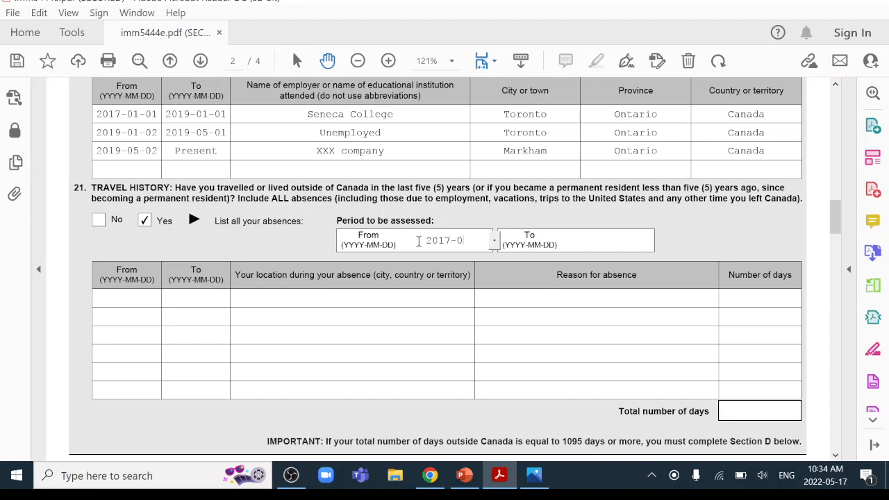
{"action": "type", "text": "5-17"}
{"action": "left_click", "coordinate": [587, 243]}
{"action": "type", "text": "2"}
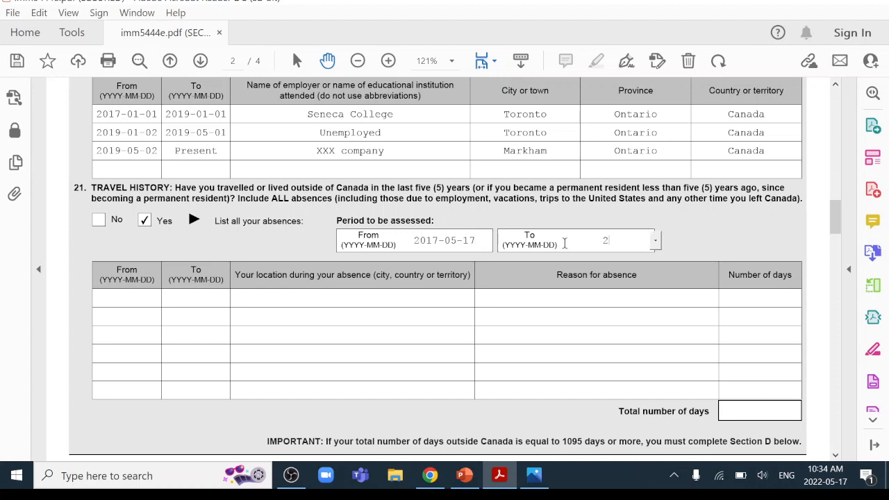
{"action": "type", "text": "022-05-17"}
{"action": "left_click", "coordinate": [128, 299]}
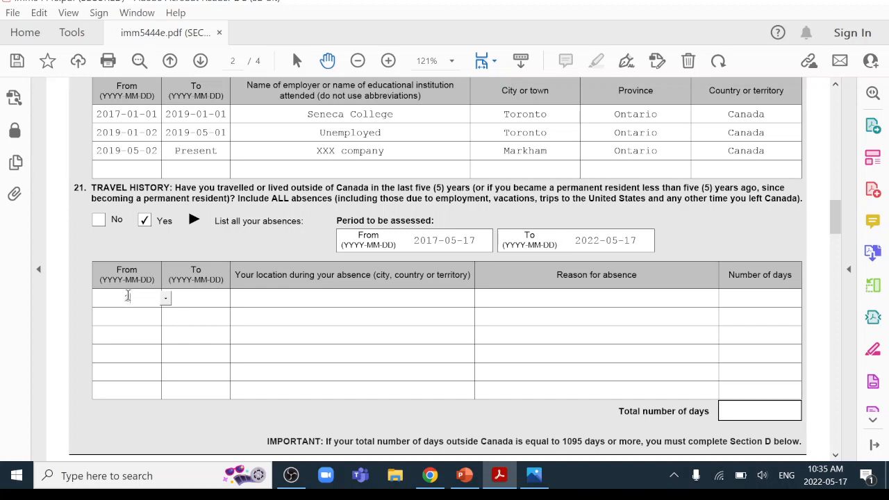
Record the first absence: 2018-01-01 to 2018-01-15, New York, USA, Vacation
{"action": "type", "text": "2018-01-01"}
{"action": "left_click", "coordinate": [192, 300]}
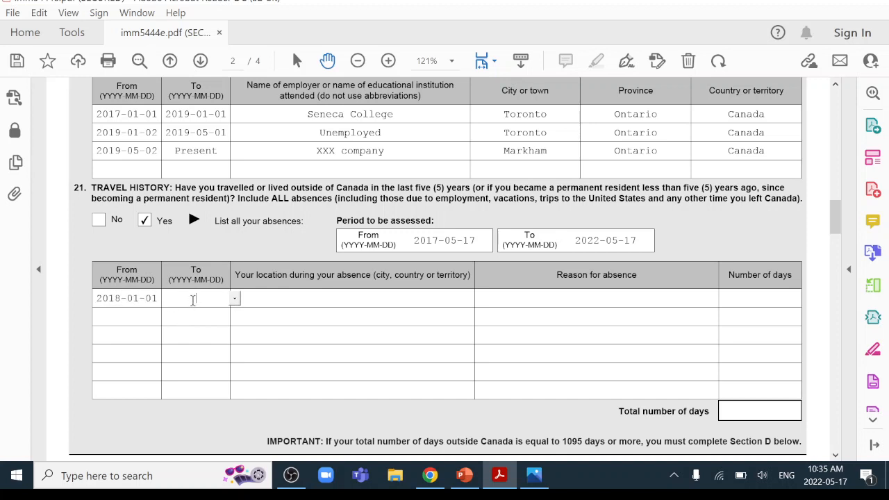
{"action": "type", "text": "2018-01-15"}
{"action": "left_click", "coordinate": [303, 299]}
{"action": "type", "text": "New Y"}
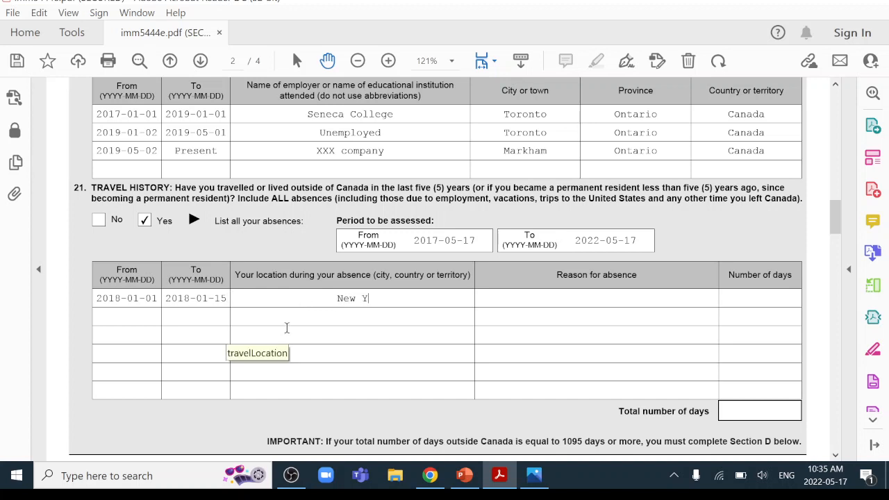
{"action": "type", "text": "ork, USA"}
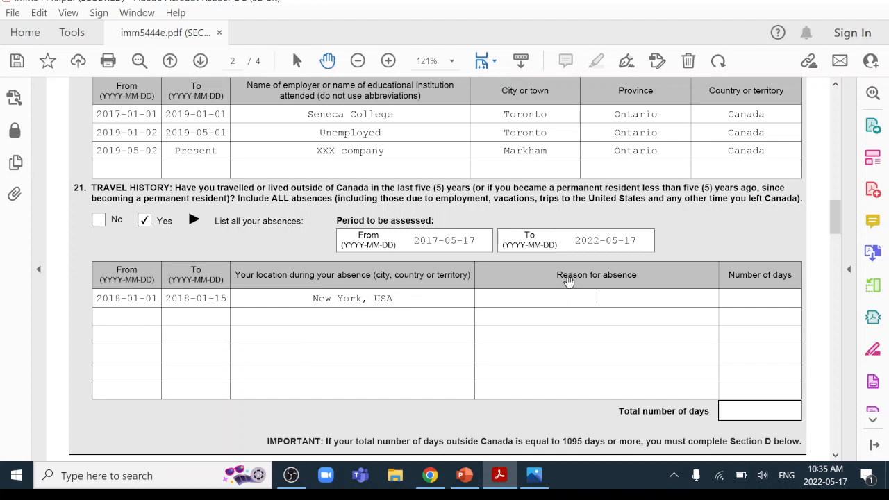
{"action": "type", "text": "Vacation"}
Record the second absence: 2019-01-01 to 2019-02-01, Shanghai, China, Family visit
{"action": "left_click", "coordinate": [116, 319]}
{"action": "scroll", "coordinate": [93, 319], "scroll_direction": "down", "scroll_amount": 1}
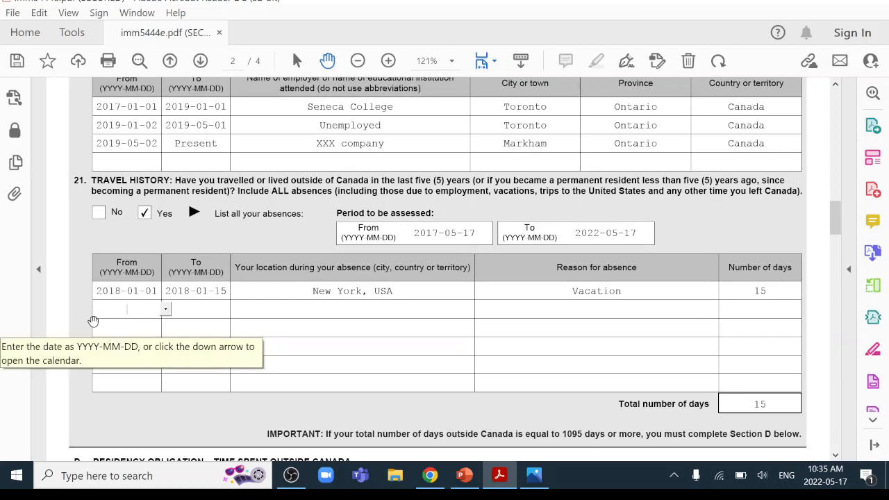
{"action": "type", "text": "2019-01-01"}
{"action": "left_click", "coordinate": [198, 308]}
{"action": "type", "text": "2"}
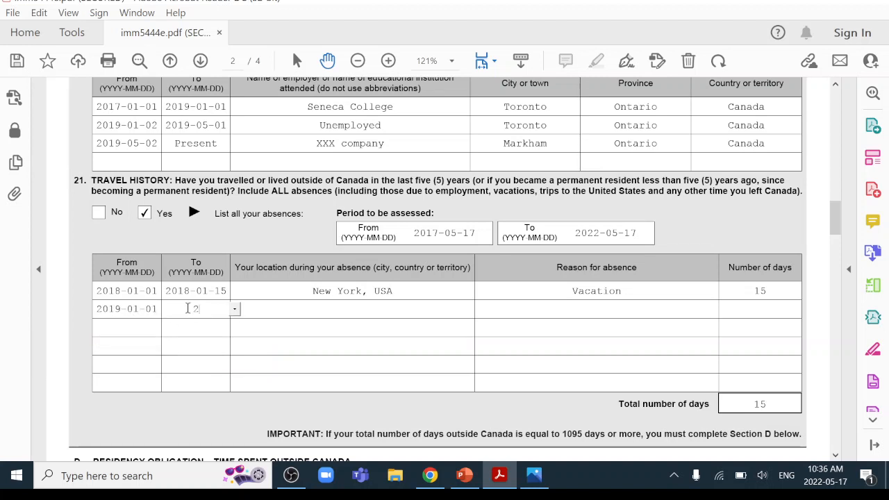
{"action": "type", "text": "019-02-01"}
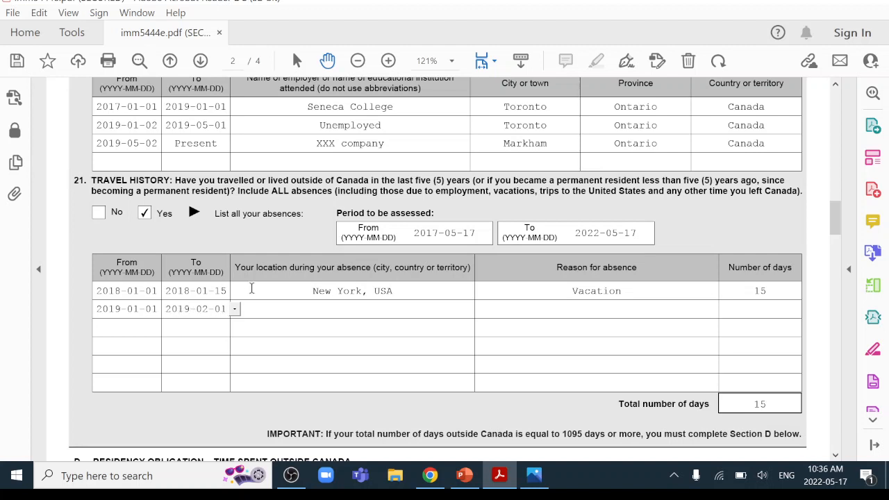
{"action": "left_click", "coordinate": [313, 316]}
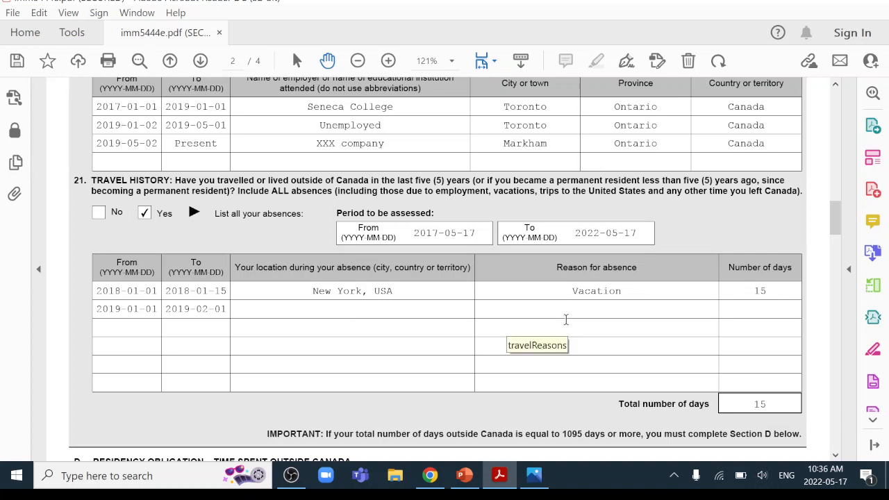
{"action": "type", "text": "Shanghai, China"}
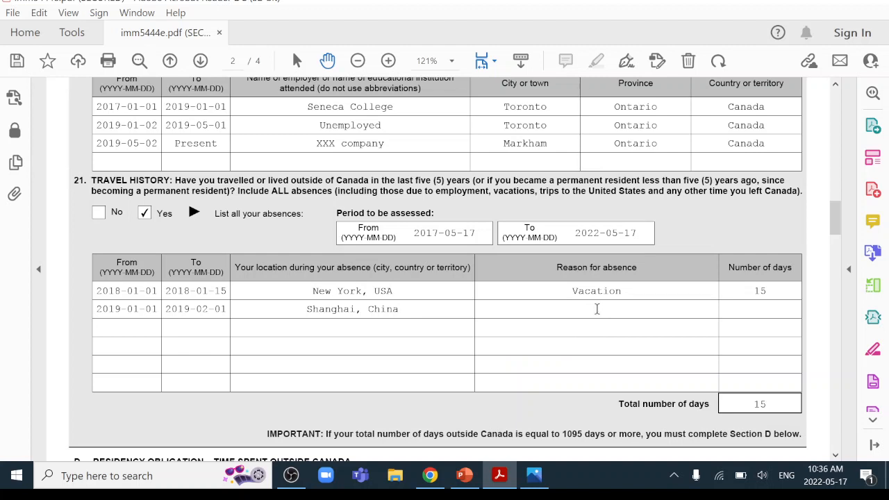
{"action": "left_click", "coordinate": [597, 309]}
{"action": "type", "text": "Family visit"}
{"action": "left_click", "coordinate": [766, 308]}
Commit the day count so the travel total recalculates to 46 days, then scroll to Section D
{"action": "left_click", "coordinate": [672, 362]}
{"action": "scroll", "coordinate": [496, 377], "scroll_direction": "down", "scroll_amount": 5}
{"action": "scroll", "coordinate": [527, 332], "scroll_direction": "down", "scroll_amount": 1}
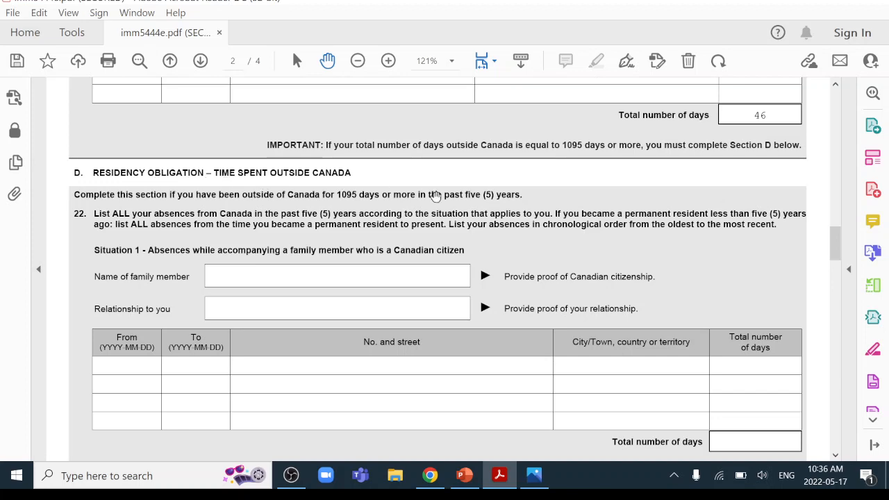
{"action": "scroll", "coordinate": [618, 287], "scroll_direction": "down", "scroll_amount": 11}
{"action": "scroll", "coordinate": [626, 225], "scroll_direction": "down", "scroll_amount": 2}
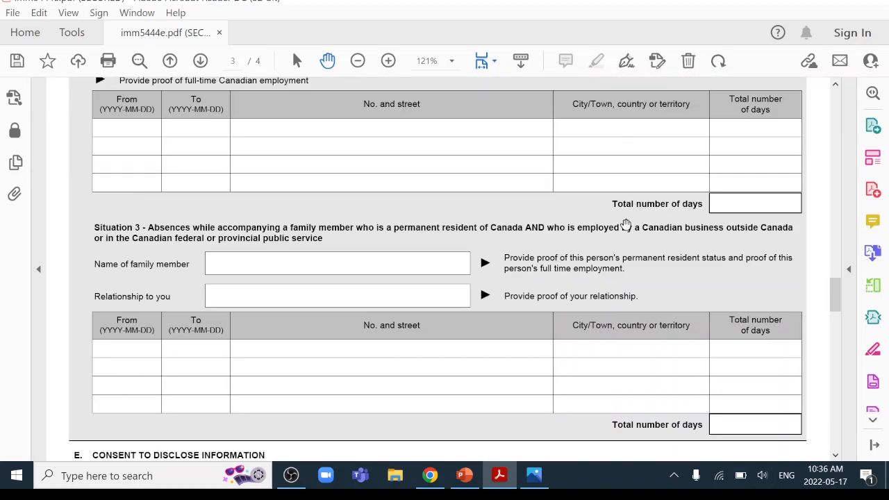
{"action": "scroll", "coordinate": [628, 237], "scroll_direction": "up", "scroll_amount": 7}
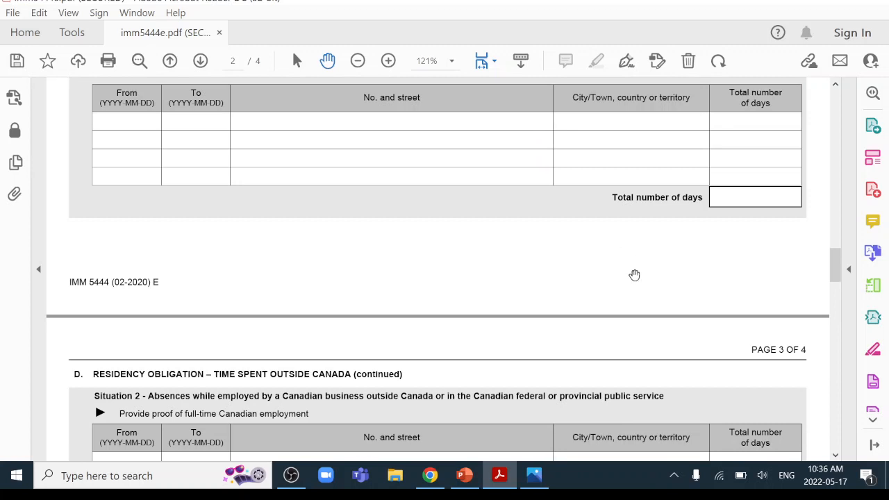
{"action": "scroll", "coordinate": [614, 271], "scroll_direction": "up", "scroll_amount": 8}
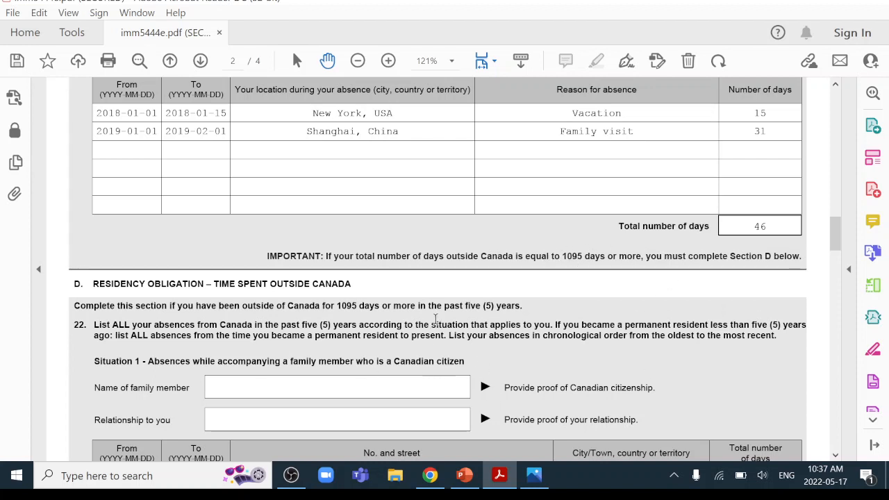
{"action": "scroll", "coordinate": [500, 295], "scroll_direction": "down", "scroll_amount": 1}
Enter N/A as the Situation 1 family member's name
{"action": "scroll", "coordinate": [591, 264], "scroll_direction": "down", "scroll_amount": 2}
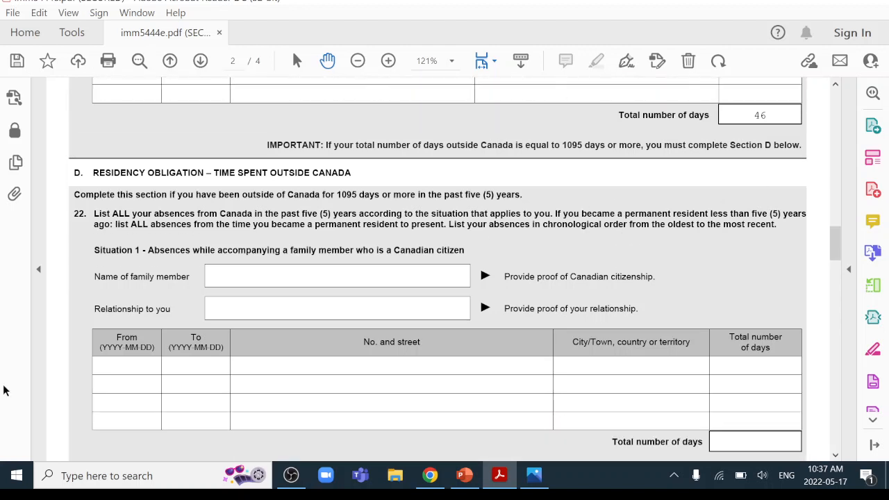
{"action": "left_click", "coordinate": [257, 276]}
{"action": "type", "text": "N/A"}
Enter N/A in the Situation 3 street address and scroll on to Section E
{"action": "scroll", "coordinate": [258, 354], "scroll_direction": "down", "scroll_amount": 10}
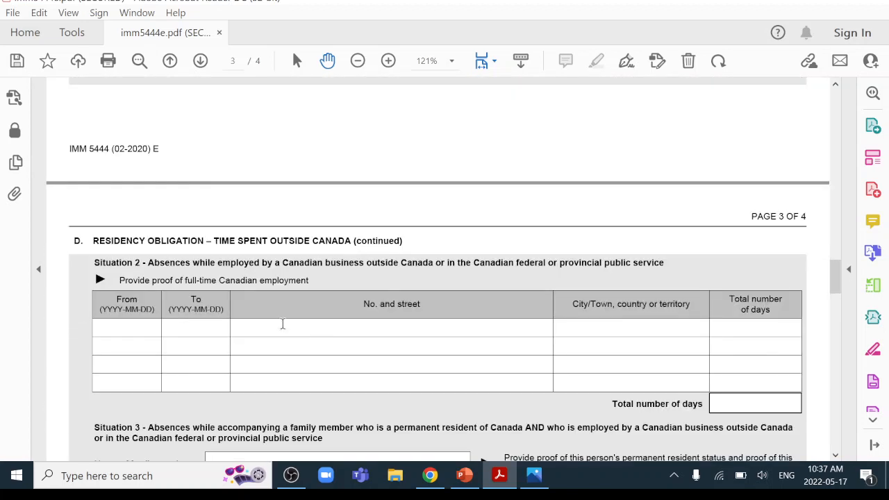
{"action": "type", "text": "N/A"}
{"action": "scroll", "coordinate": [352, 379], "scroll_direction": "down", "scroll_amount": 5}
{"action": "scroll", "coordinate": [381, 335], "scroll_direction": "down", "scroll_amount": 3}
{"action": "left_click", "coordinate": [307, 242]}
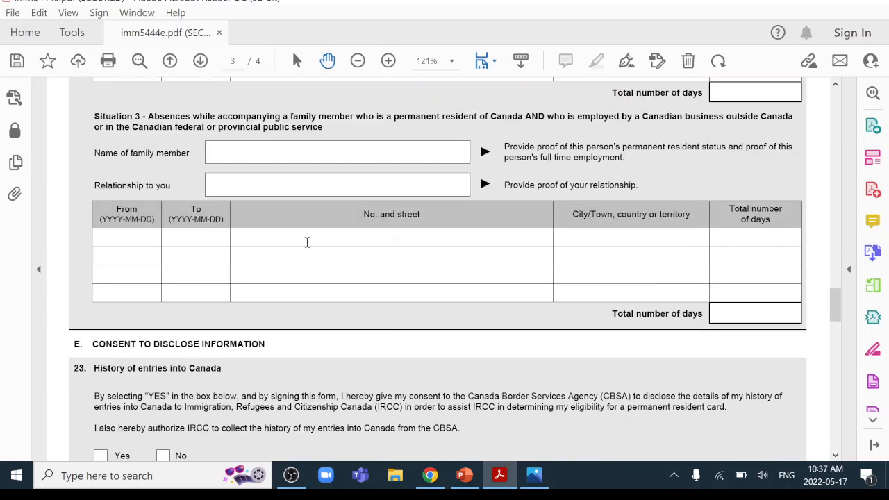
{"action": "type", "text": "N/A"}
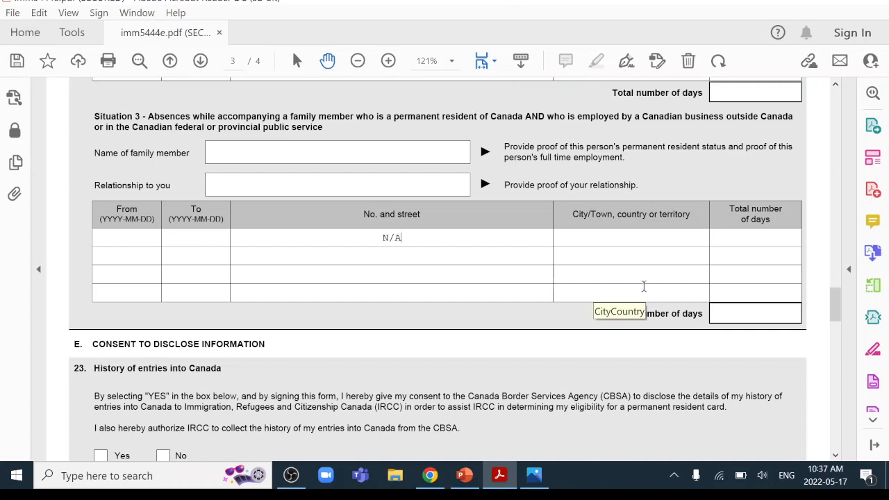
{"action": "scroll", "coordinate": [667, 306], "scroll_direction": "up", "scroll_amount": 15}
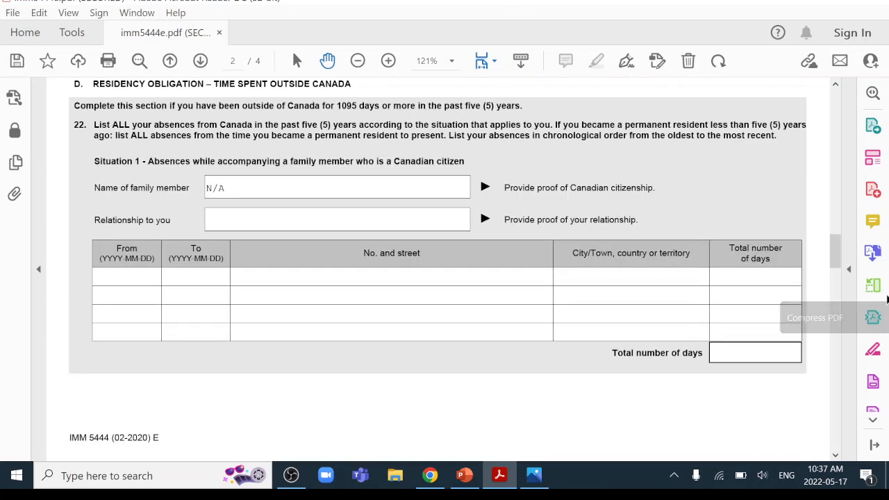
{"action": "scroll", "coordinate": [775, 227], "scroll_direction": "up", "scroll_amount": 3}
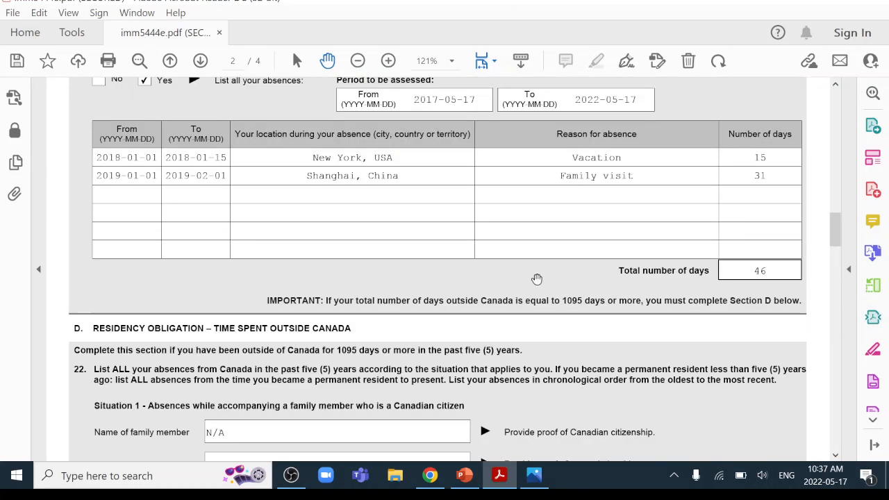
{"action": "scroll", "coordinate": [549, 315], "scroll_direction": "down", "scroll_amount": 10}
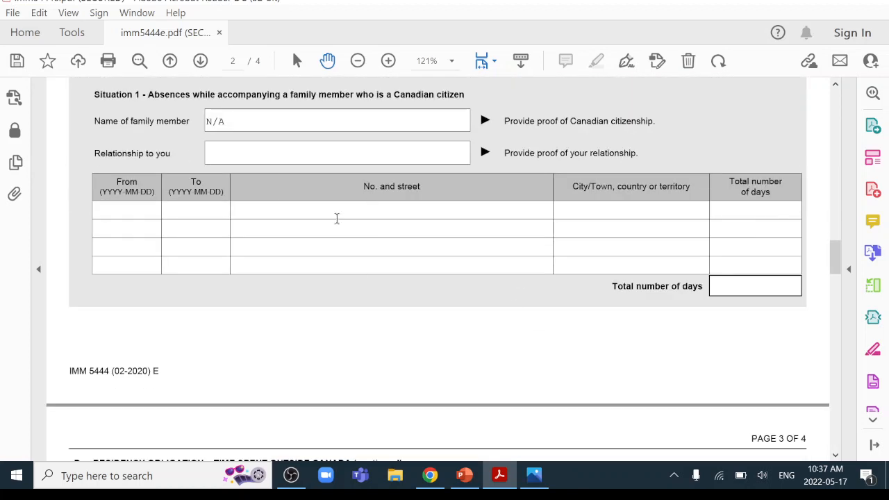
{"action": "scroll", "coordinate": [327, 243], "scroll_direction": "down", "scroll_amount": 4}
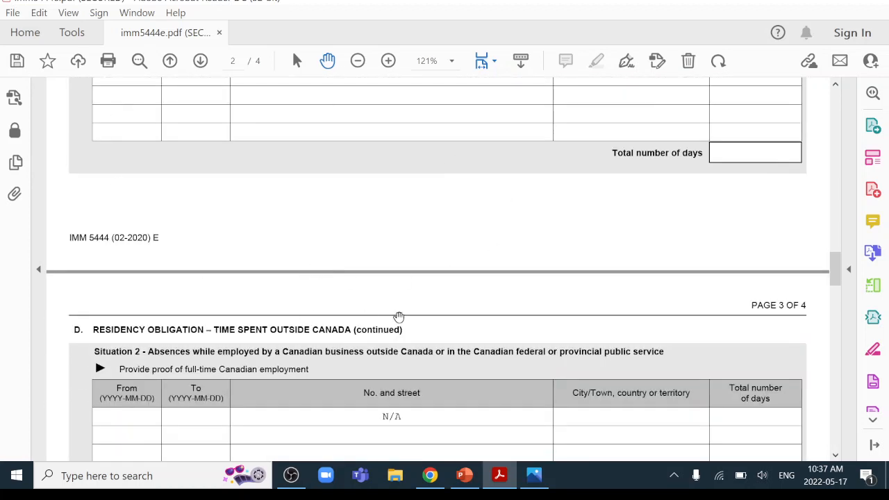
{"action": "scroll", "coordinate": [380, 296], "scroll_direction": "down", "scroll_amount": 12}
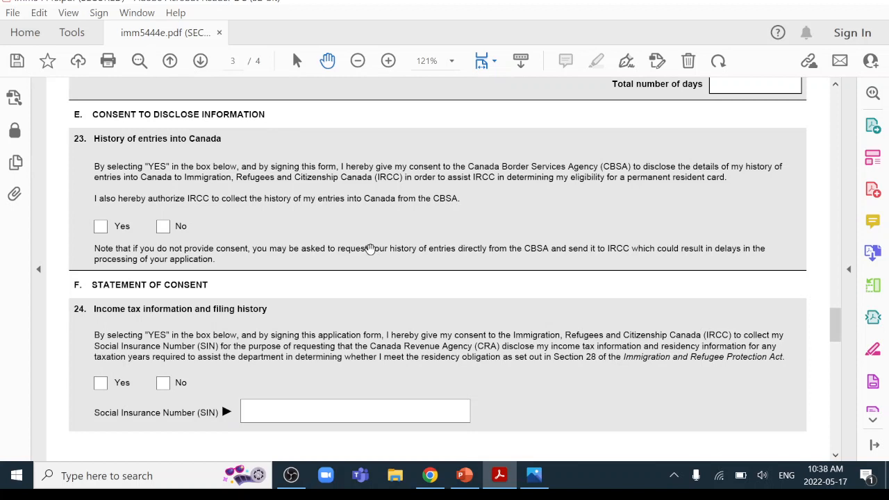
Answer Yes to consent questions 23 (entry history) and 24 (income tax)
{"action": "scroll", "coordinate": [368, 252], "scroll_direction": "down", "scroll_amount": 1}
{"action": "left_click", "coordinate": [101, 229]}
{"action": "scroll", "coordinate": [485, 242], "scroll_direction": "down", "scroll_amount": 2}
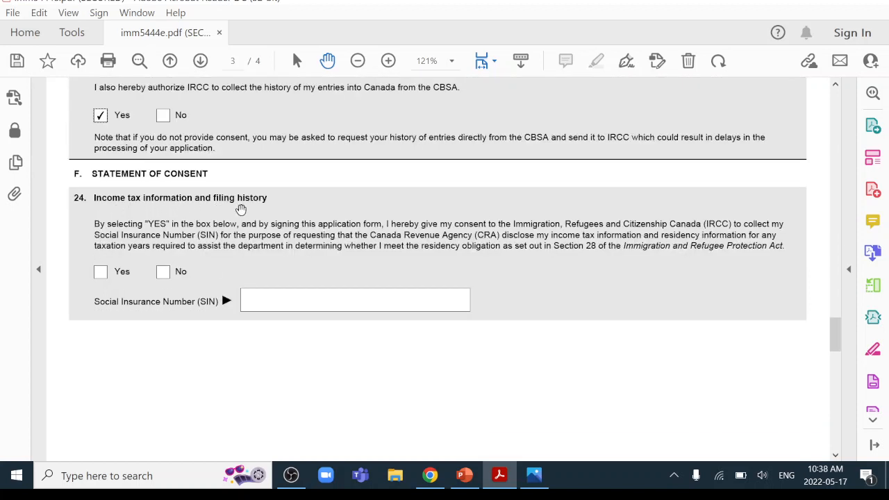
{"action": "left_click", "coordinate": [101, 277]}
Enter the applicant's Social Insurance Number in Section F
{"action": "left_click", "coordinate": [298, 298]}
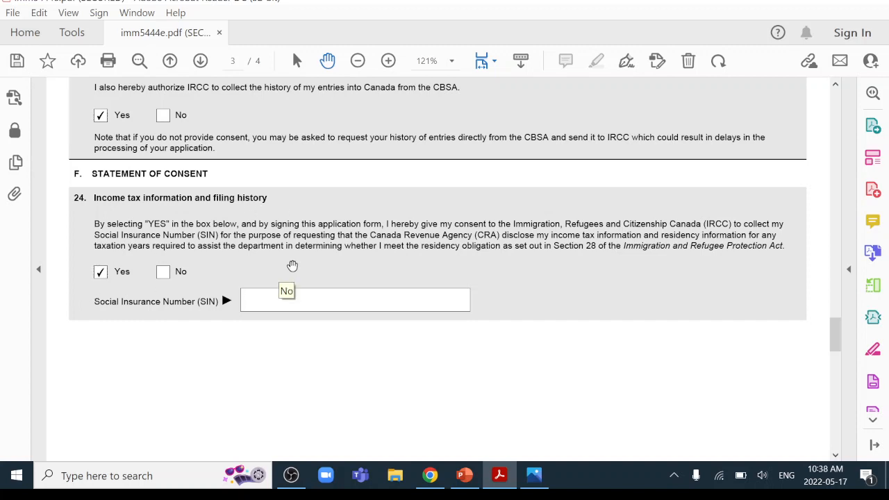
{"action": "type", "text": "123456789"}
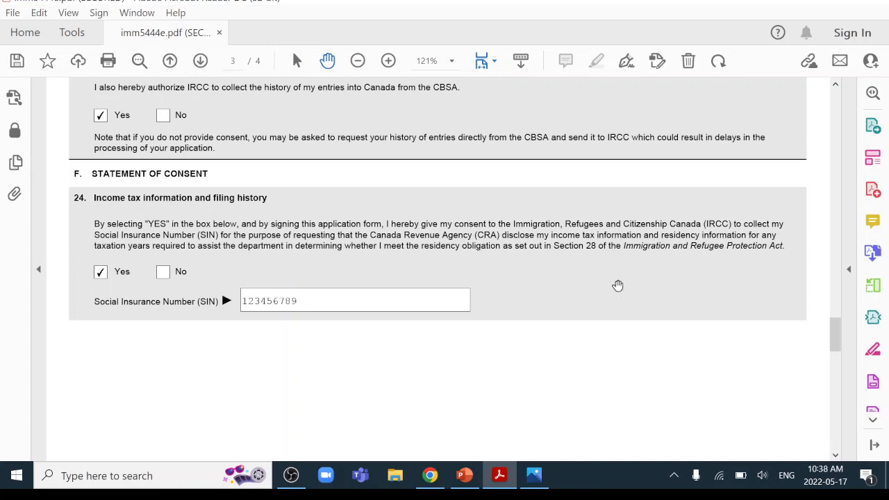
{"action": "scroll", "coordinate": [617, 285], "scroll_direction": "down", "scroll_amount": 15}
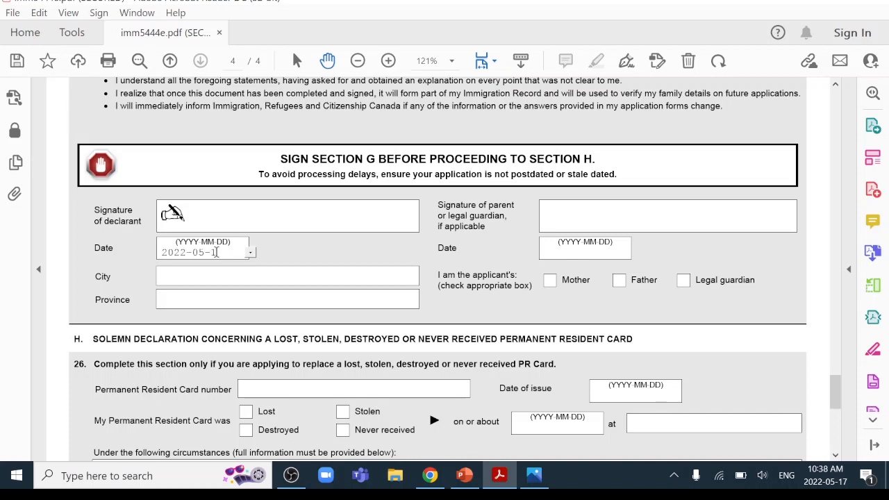
Fill in Toronto as the signing city and Ontario as the province
{"action": "left_click", "coordinate": [220, 282]}
{"action": "type", "text": "Toronto"}
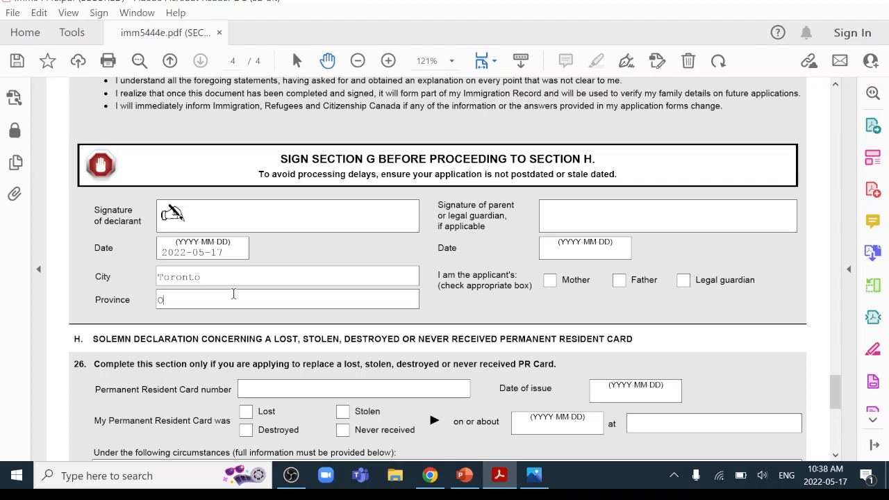
{"action": "left_click", "coordinate": [234, 294]}
{"action": "type", "text": "Ontario"}
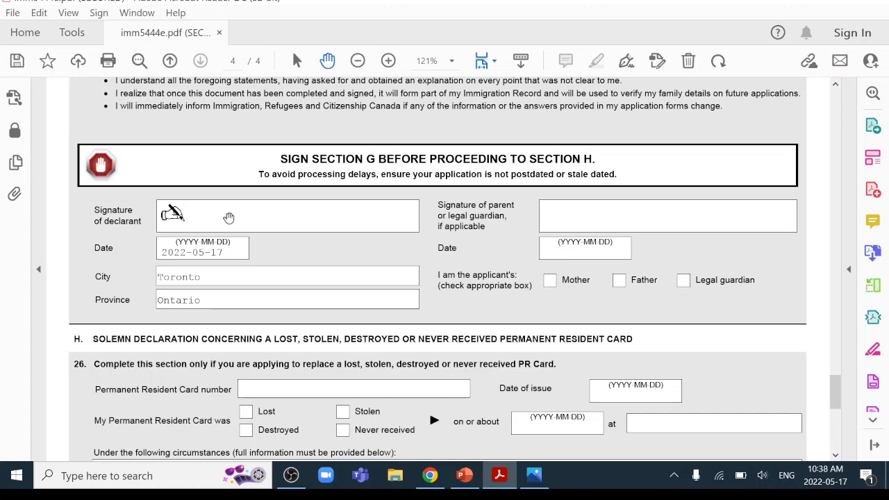
Look over Section H on page 4, then return to page 1
{"action": "scroll", "coordinate": [414, 212], "scroll_direction": "down", "scroll_amount": 6}
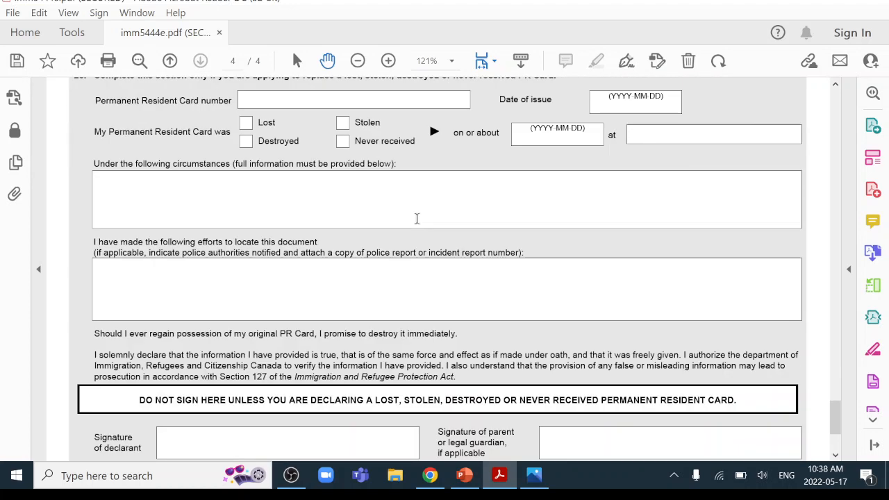
{"action": "scroll", "coordinate": [417, 219], "scroll_direction": "down", "scroll_amount": 4}
{"action": "scroll", "coordinate": [362, 202], "scroll_direction": "up", "scroll_amount": 2}
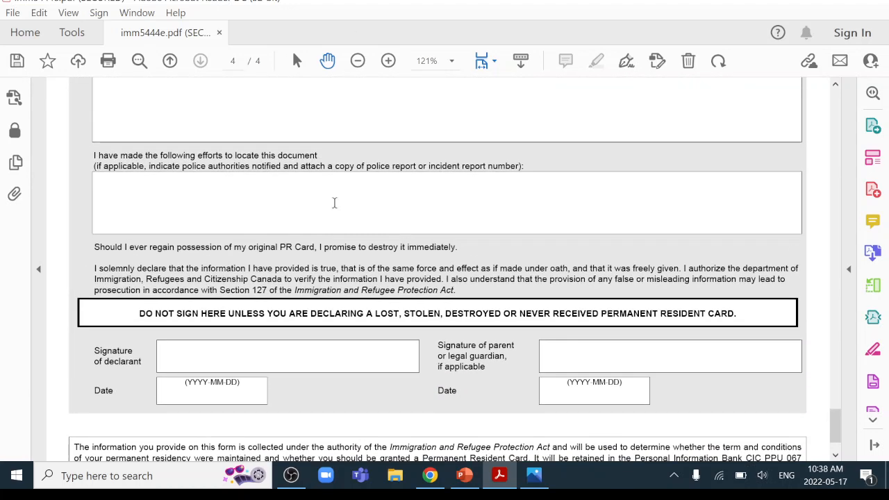
{"action": "scroll", "coordinate": [334, 203], "scroll_direction": "up", "scroll_amount": 6}
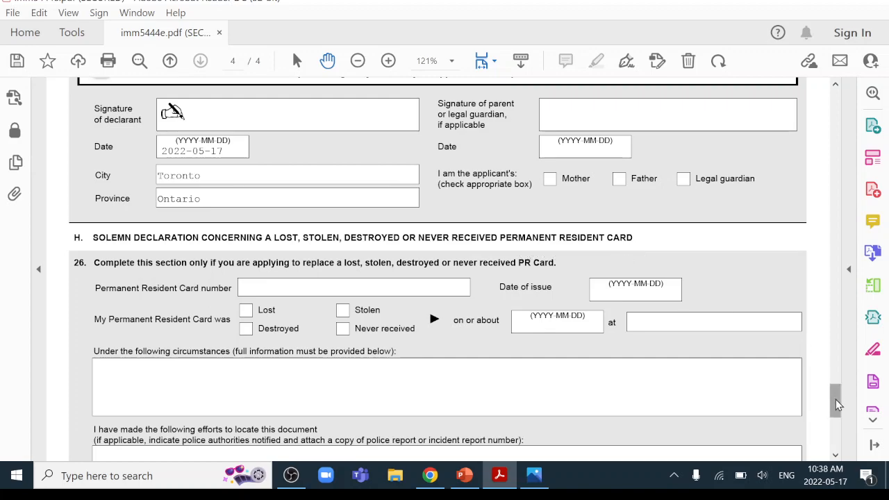
{"action": "left_click_drag", "start_coordinate": [837, 406], "coordinate": [826, 106]}
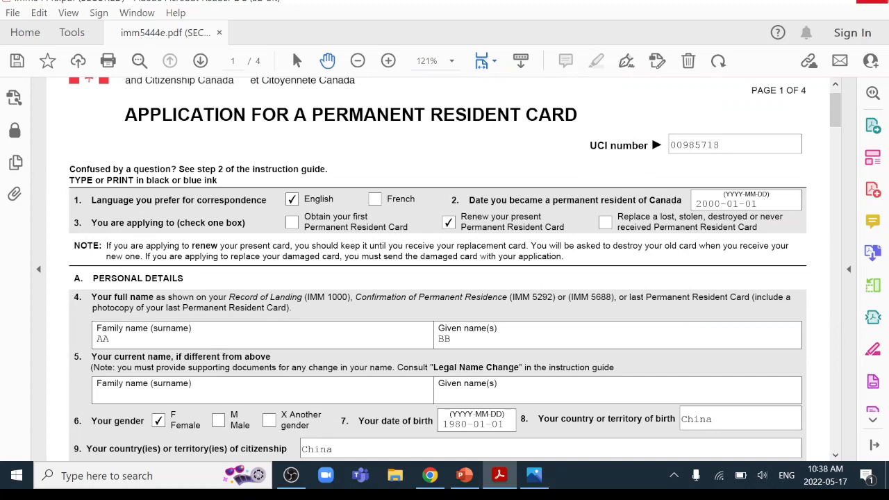
Save the filled form as imm5444e on the Desktop, replacing the existing PDF
{"action": "scroll", "coordinate": [487, 186], "scroll_direction": "down", "scroll_amount": 4}
{"action": "scroll", "coordinate": [486, 186], "scroll_direction": "down", "scroll_amount": 5}
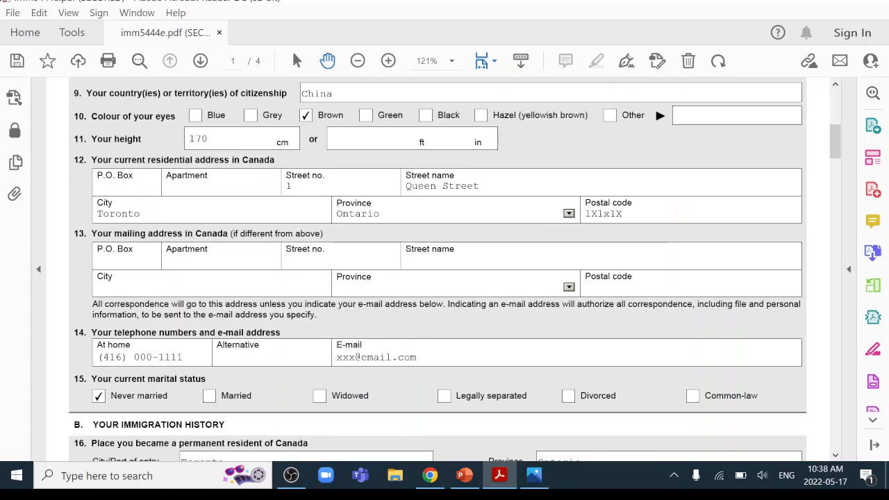
{"action": "left_click", "coordinate": [12, 12]}
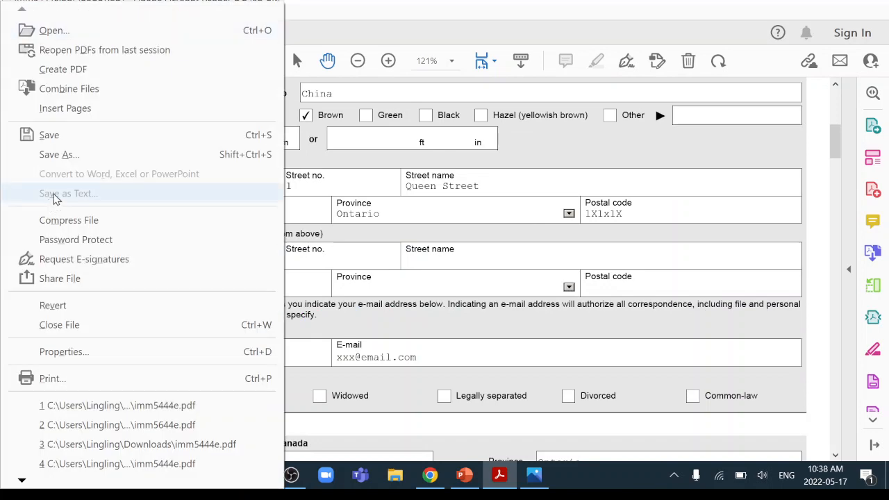
{"action": "left_click", "coordinate": [83, 137]}
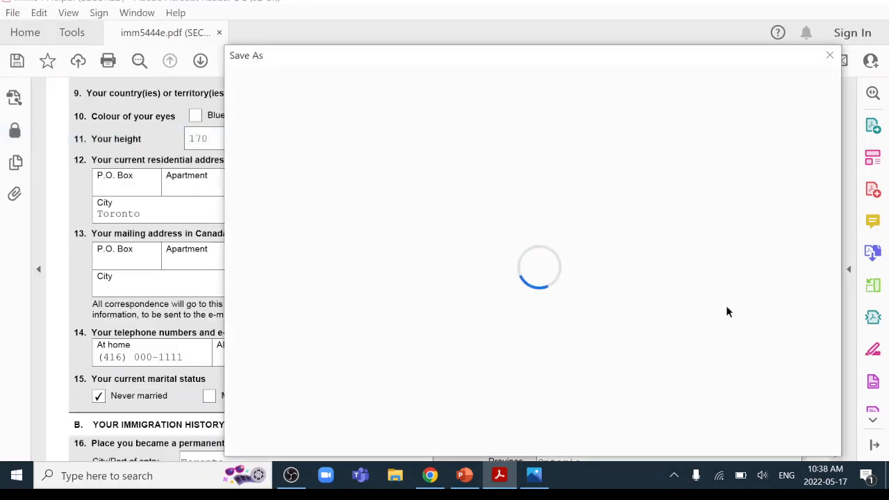
{"action": "left_click", "coordinate": [668, 437]}
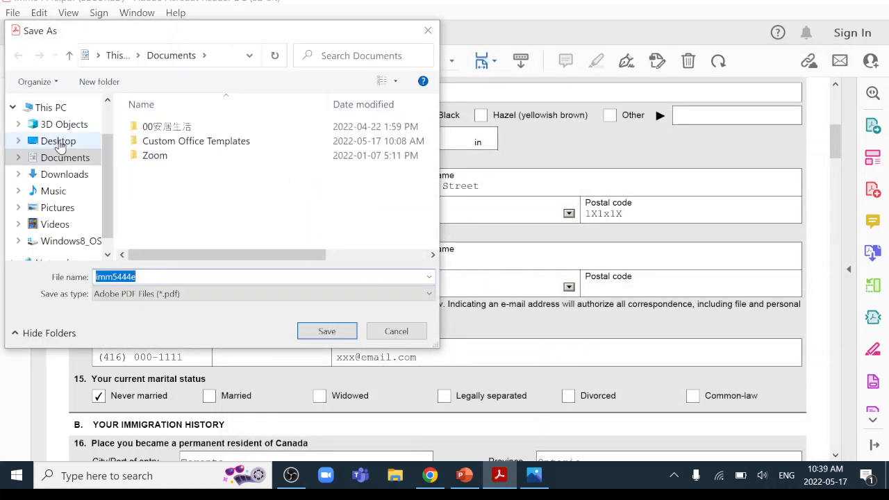
{"action": "left_click", "coordinate": [59, 142]}
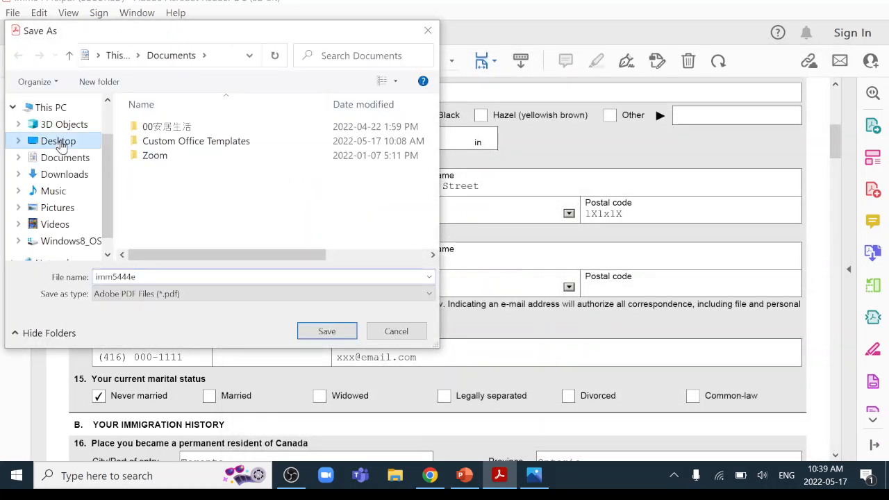
{"action": "left_click", "coordinate": [338, 332]}
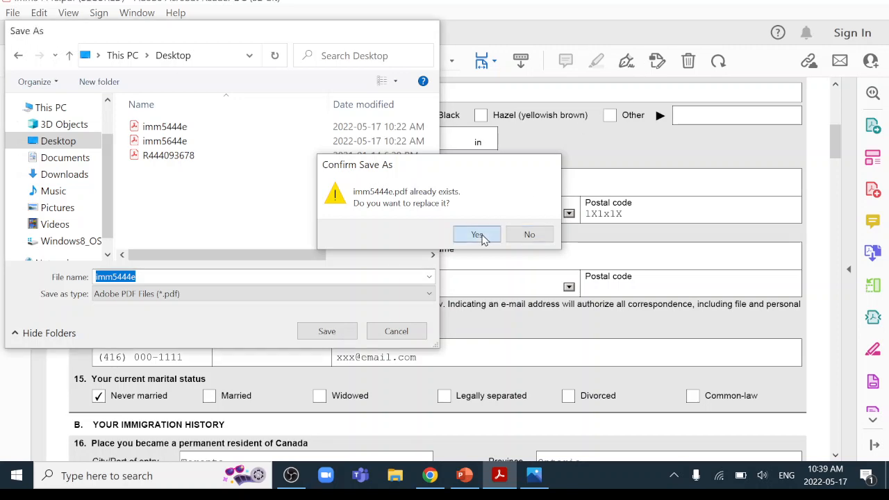
{"action": "left_click", "coordinate": [477, 234]}
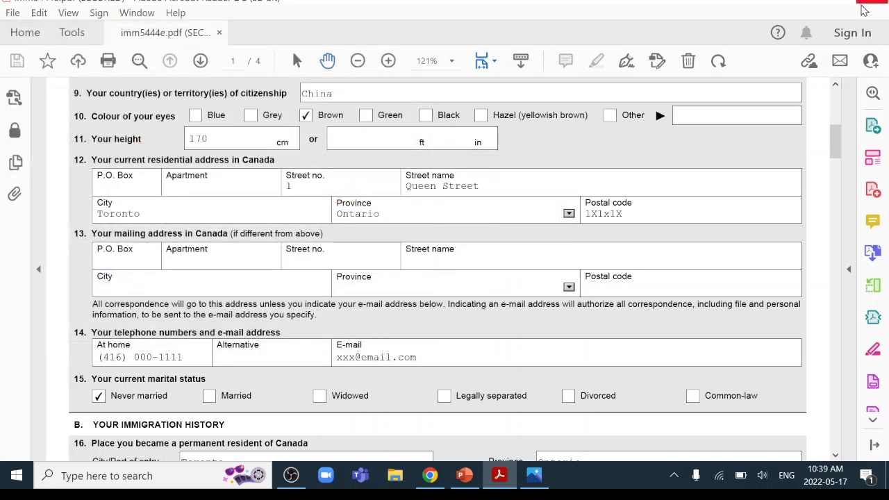
Close the PDF and the PR card sample image, returning to the browser
{"action": "left_click", "coordinate": [873, 2]}
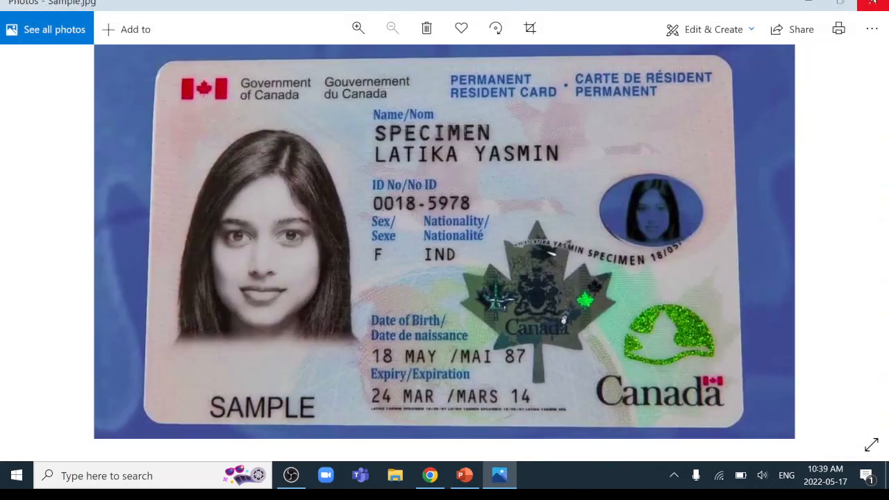
{"action": "left_click", "coordinate": [873, 4]}
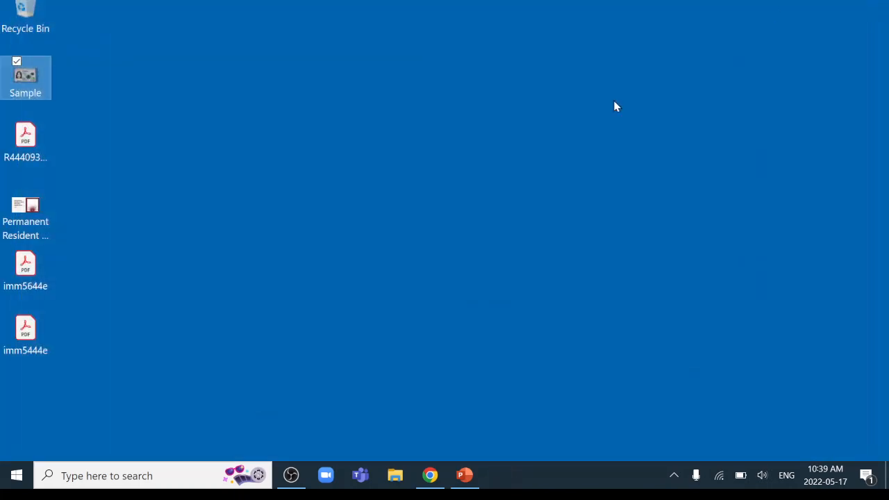
{"action": "left_click", "coordinate": [429, 477]}
Open the Instruction Guide (IMM 5445) from the application package page
{"action": "left_click", "coordinate": [75, 4]}
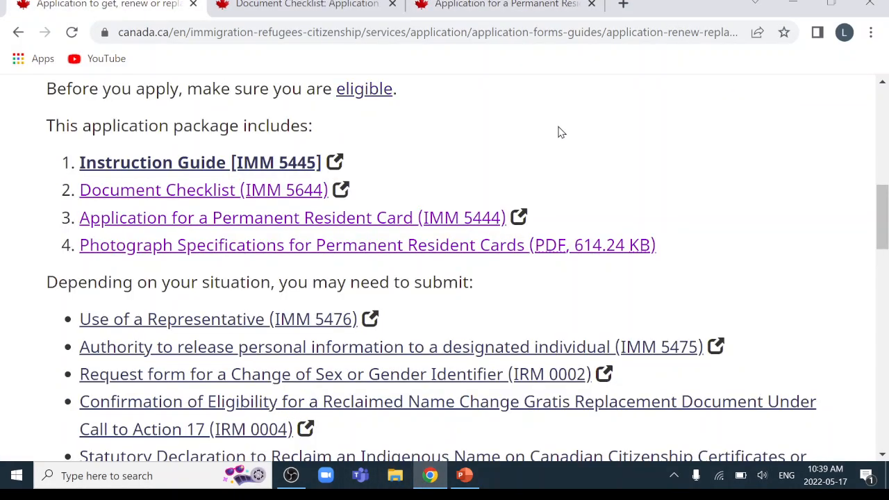
{"action": "scroll", "coordinate": [729, 177], "scroll_direction": "up", "scroll_amount": 2}
{"action": "scroll", "coordinate": [673, 209], "scroll_direction": "down", "scroll_amount": 2}
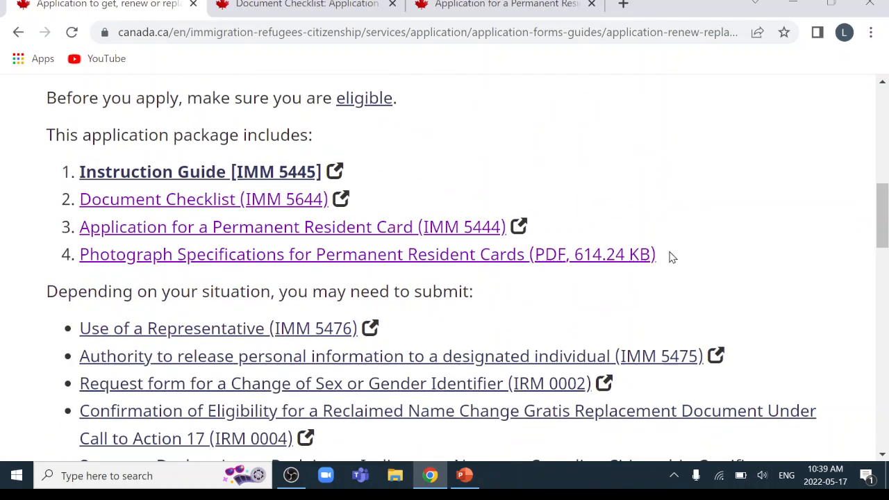
{"action": "scroll", "coordinate": [389, 275], "scroll_direction": "up", "scroll_amount": 1}
{"action": "left_click", "coordinate": [167, 247]}
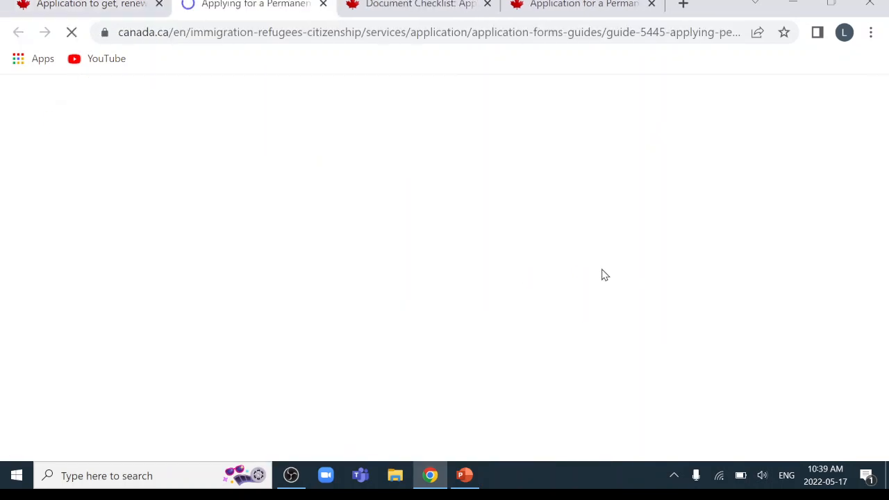
Jump to 'Step 1: Gather documents' from the guide's table of contents
{"action": "scroll", "coordinate": [603, 274], "scroll_direction": "down", "scroll_amount": 5}
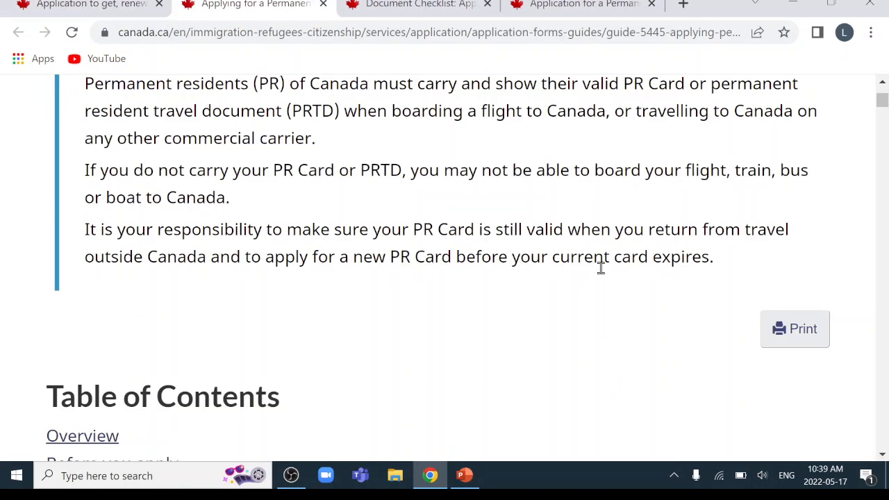
{"action": "scroll", "coordinate": [601, 271], "scroll_direction": "down", "scroll_amount": 10}
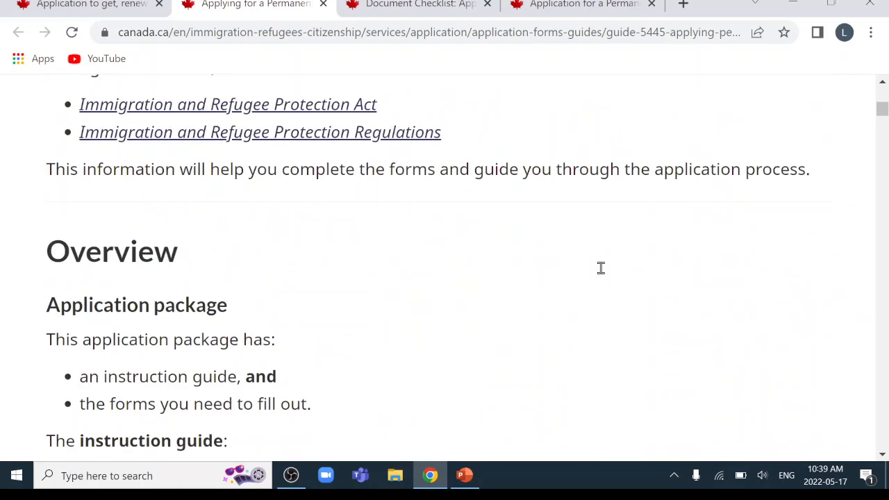
{"action": "scroll", "coordinate": [603, 275], "scroll_direction": "down", "scroll_amount": 12}
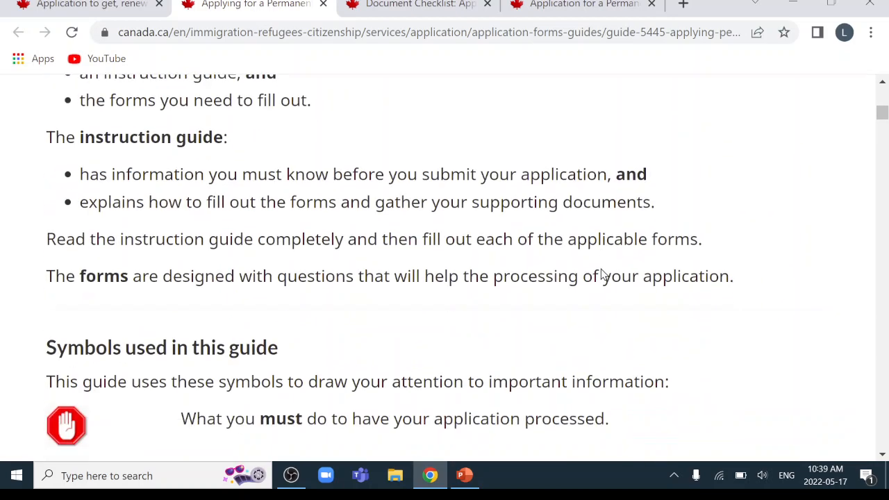
{"action": "scroll", "coordinate": [603, 274], "scroll_direction": "down", "scroll_amount": 3}
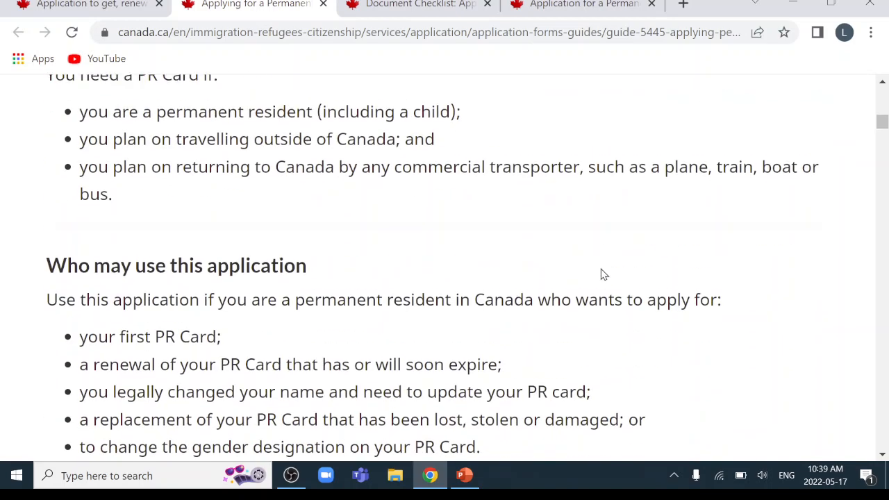
{"action": "scroll", "coordinate": [603, 274], "scroll_direction": "up", "scroll_amount": 12}
{"action": "scroll", "coordinate": [603, 274], "scroll_direction": "up", "scroll_amount": 2}
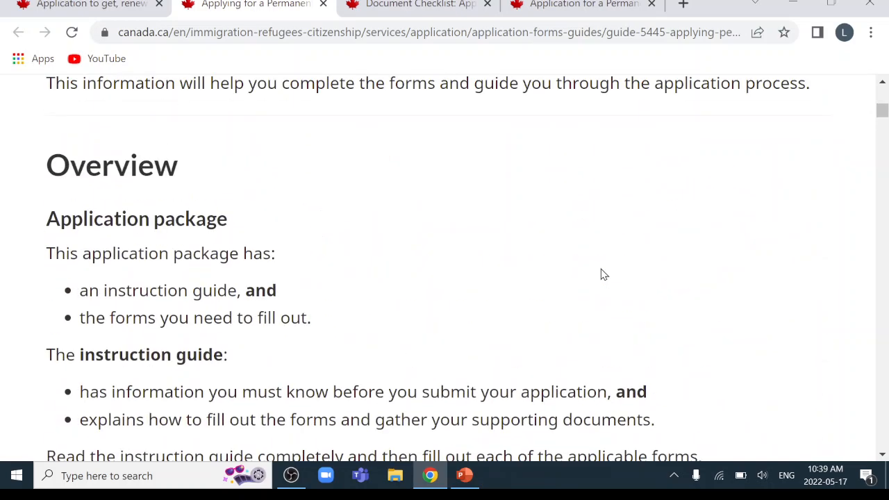
{"action": "scroll", "coordinate": [510, 260], "scroll_direction": "down", "scroll_amount": 12}
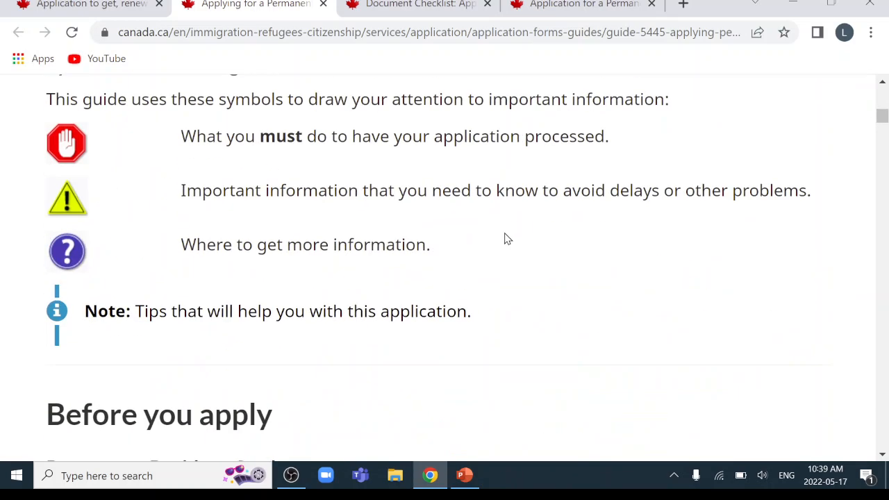
{"action": "scroll", "coordinate": [504, 233], "scroll_direction": "up", "scroll_amount": 15}
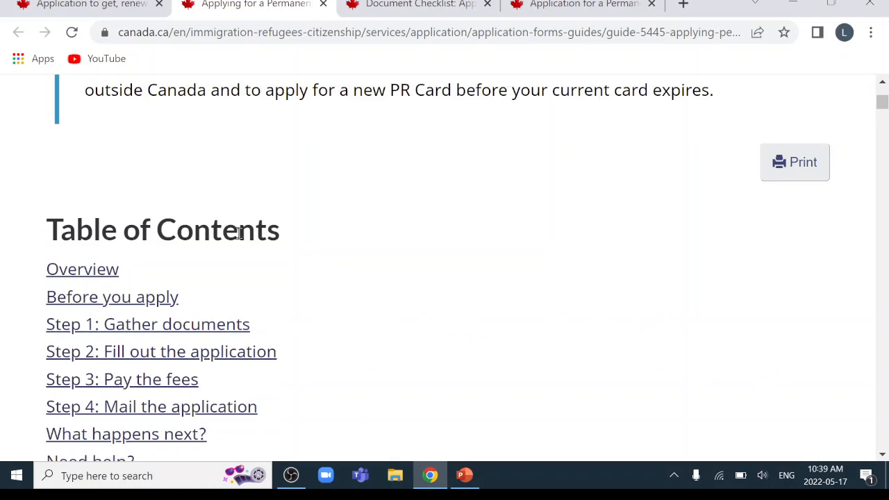
{"action": "left_click", "coordinate": [149, 324]}
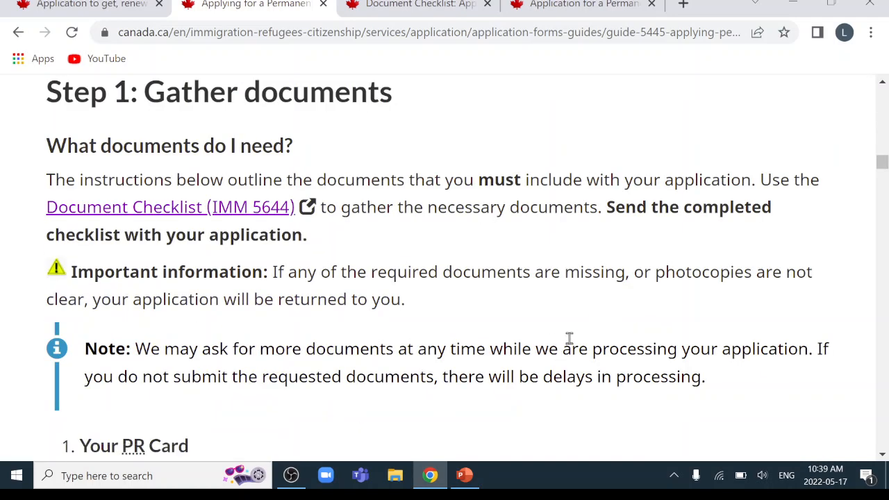
Highlight the Your PR Card requirements text, then clear the highlight
{"action": "scroll", "coordinate": [568, 338], "scroll_direction": "down", "scroll_amount": 3}
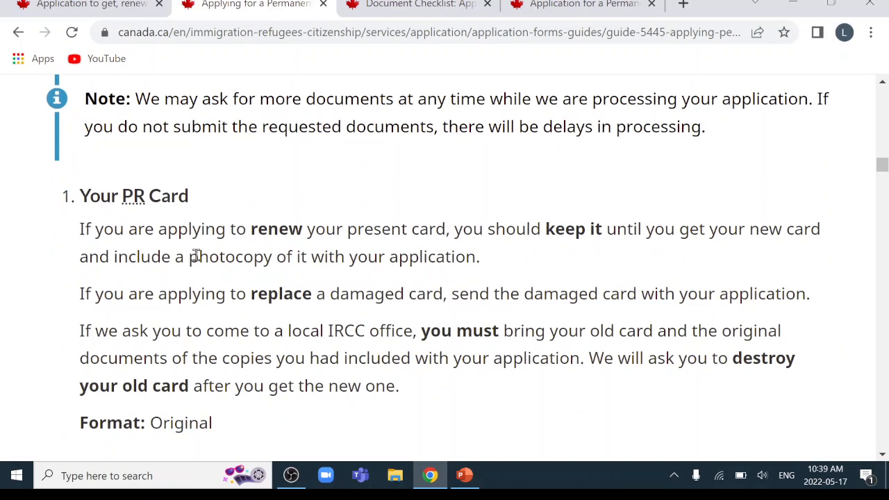
{"action": "left_click_drag", "start_coordinate": [82, 192], "coordinate": [351, 417]}
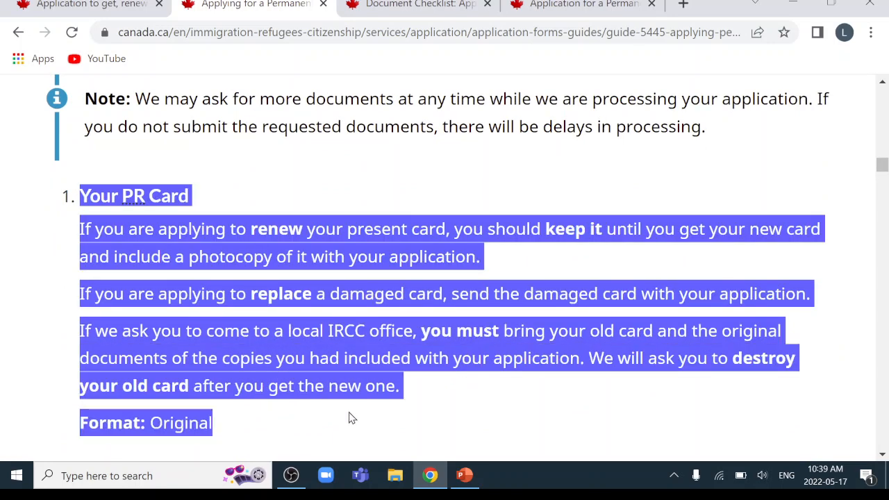
{"action": "left_click", "coordinate": [849, 402]}
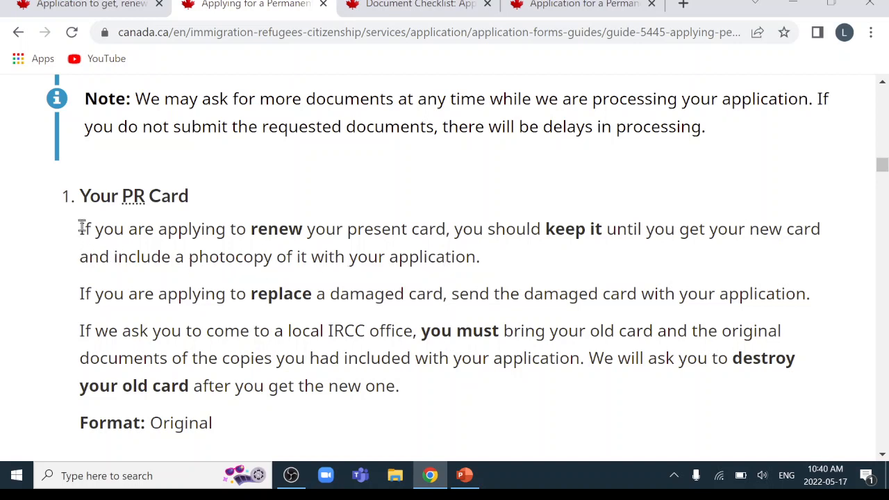
Select the paragraph about renewing your present card, then clear the selection
{"action": "left_click_drag", "start_coordinate": [81, 228], "coordinate": [508, 257]}
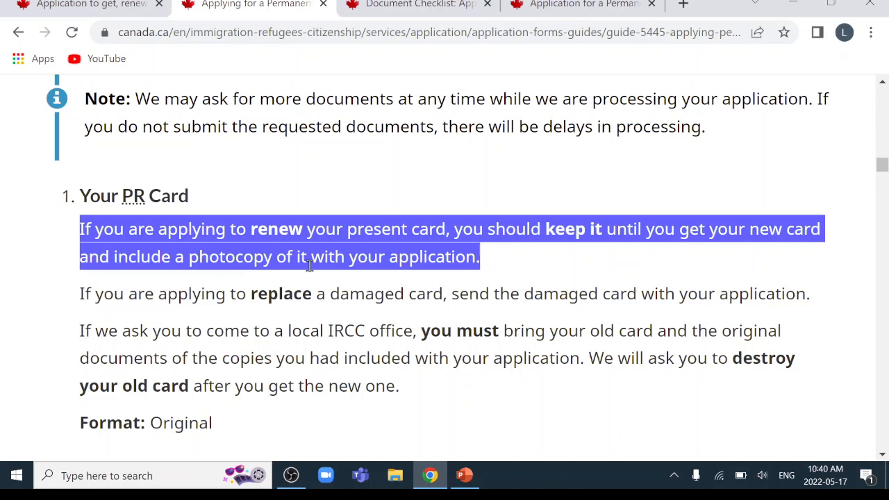
{"action": "left_click", "coordinate": [522, 283]}
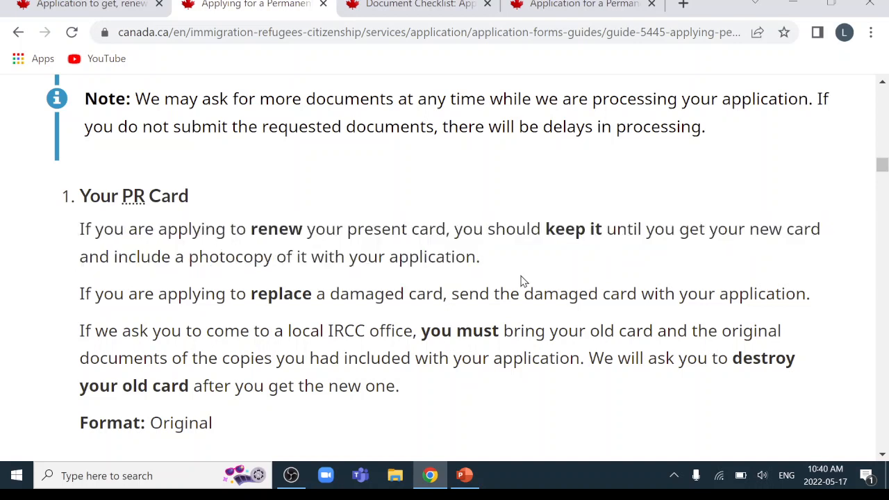
{"action": "scroll", "coordinate": [468, 252], "scroll_direction": "up", "scroll_amount": 3}
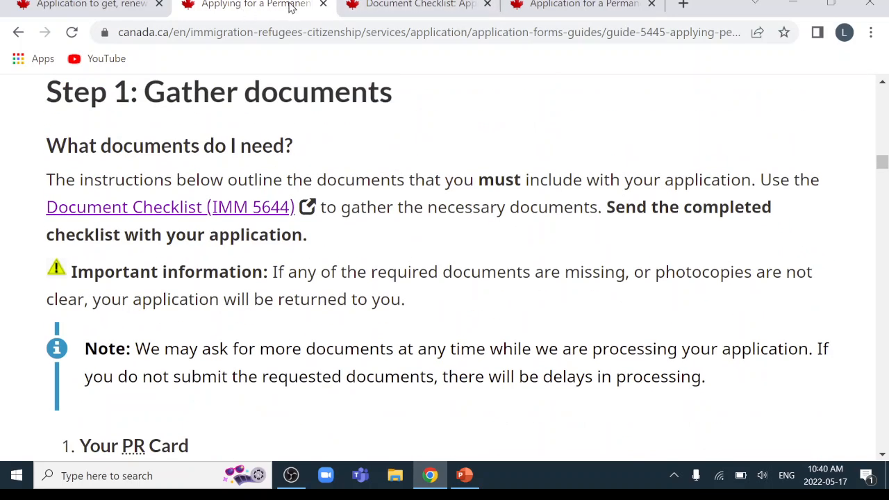
Close the instruction guide tab and scroll the application page down to 'Pay the fees'
{"action": "left_click", "coordinate": [323, 5]}
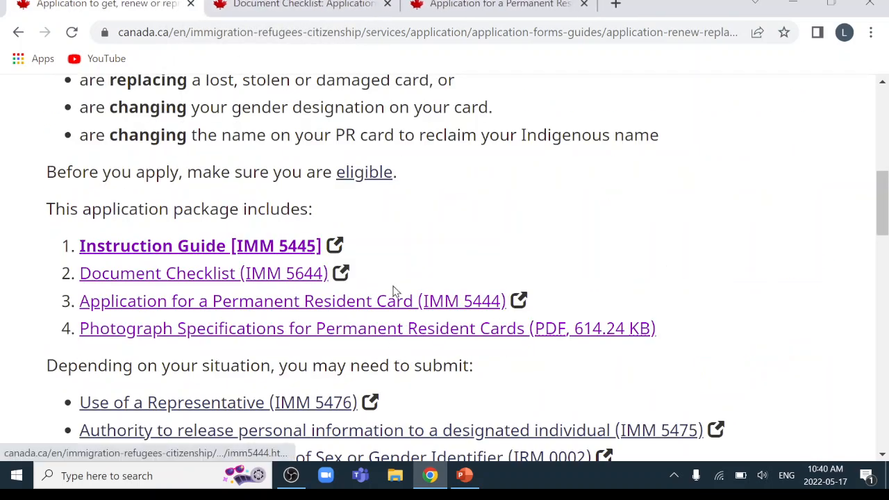
{"action": "scroll", "coordinate": [397, 293], "scroll_direction": "down", "scroll_amount": 7}
{"action": "scroll", "coordinate": [393, 292], "scroll_direction": "up", "scroll_amount": 1}
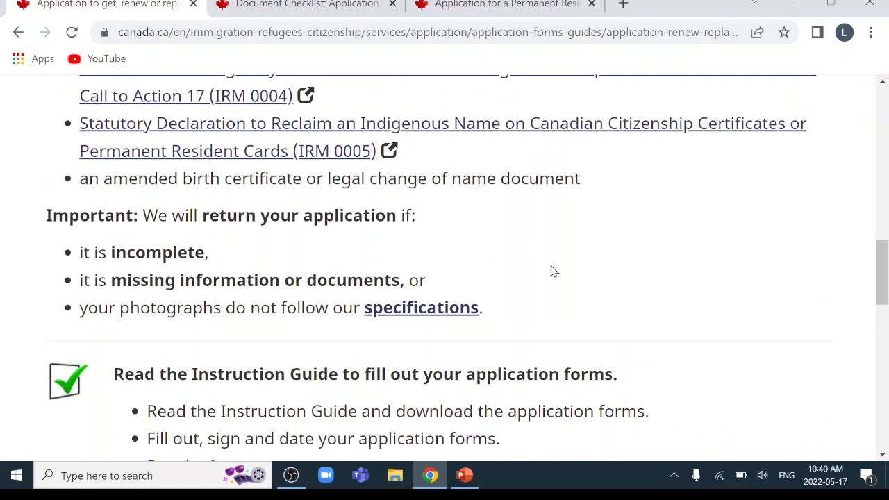
{"action": "scroll", "coordinate": [553, 271], "scroll_direction": "down", "scroll_amount": 2}
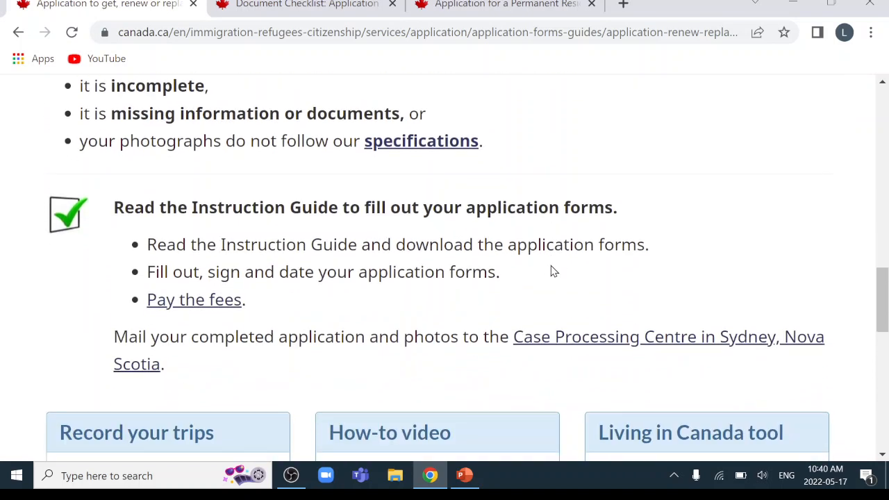
Open the 'Pay the fees' page and choose Canada as where you pay from
{"action": "left_click", "coordinate": [196, 304]}
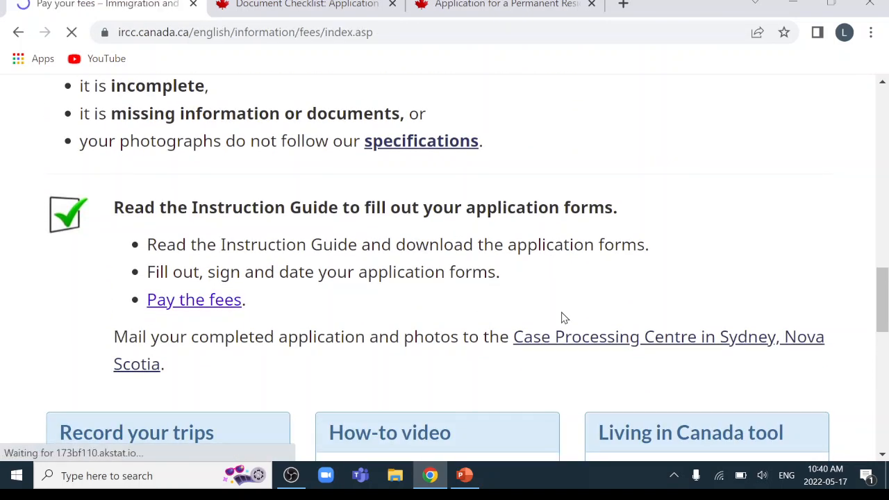
{"action": "scroll", "coordinate": [526, 293], "scroll_direction": "down", "scroll_amount": 7}
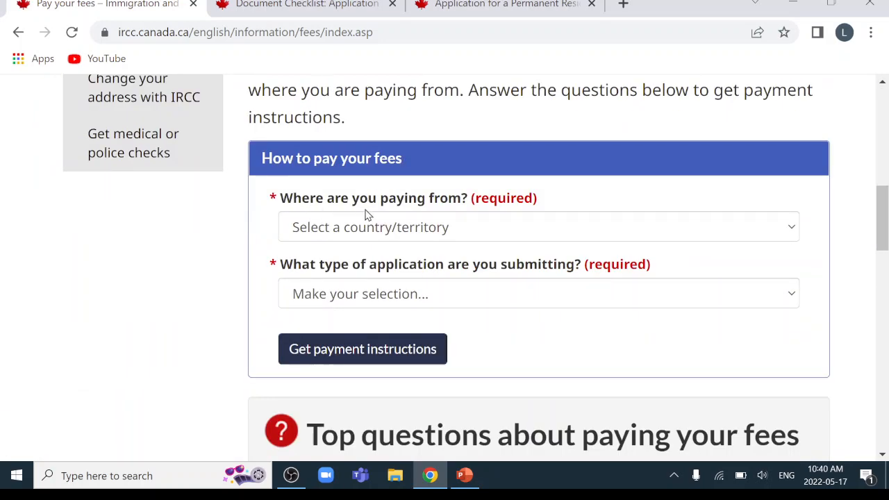
{"action": "left_click", "coordinate": [459, 229]}
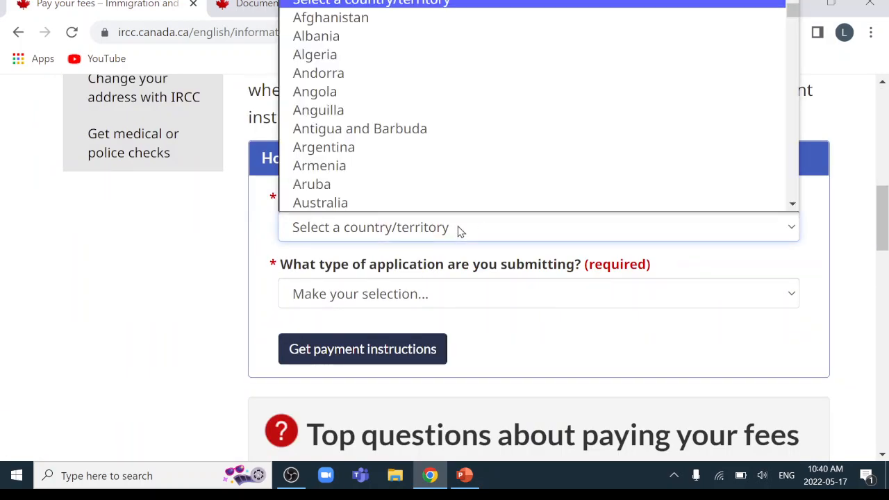
{"action": "scroll", "coordinate": [367, 162], "scroll_direction": "down", "scroll_amount": 8}
{"action": "scroll", "coordinate": [368, 162], "scroll_direction": "down", "scroll_amount": 1}
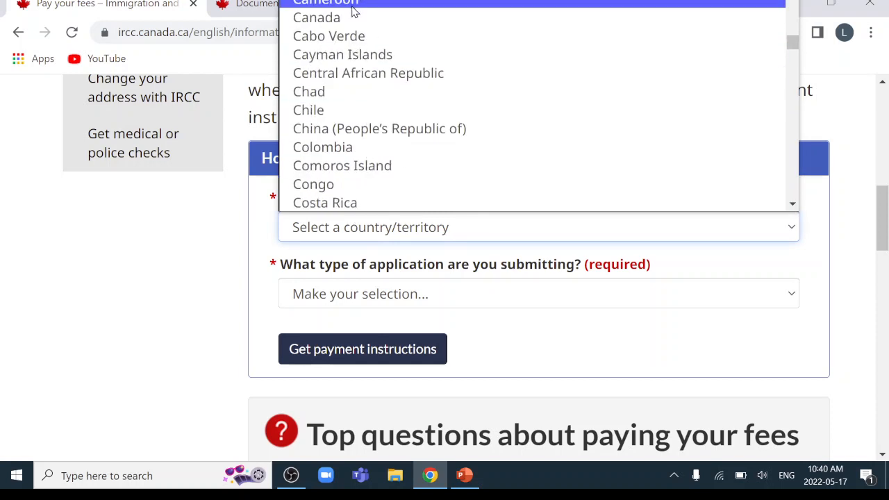
{"action": "left_click", "coordinate": [355, 15]}
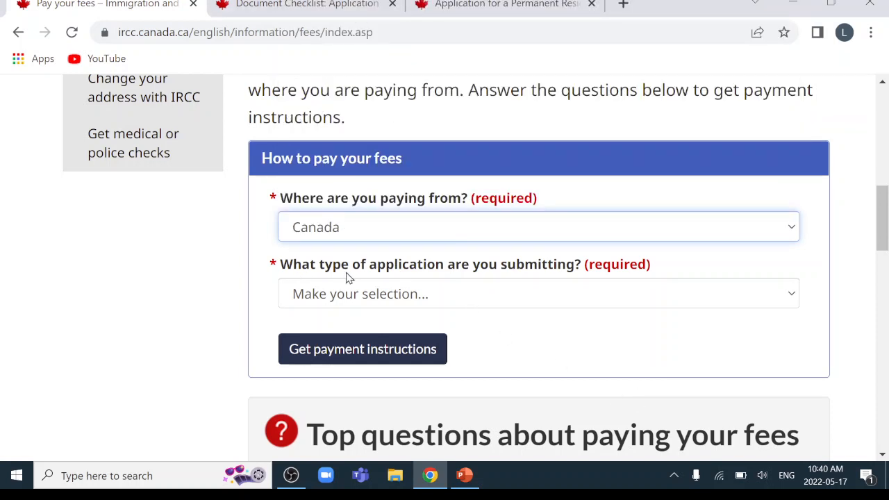
Choose Permanent residence and Permanent resident card, then get the payment instructions
{"action": "left_click", "coordinate": [553, 302]}
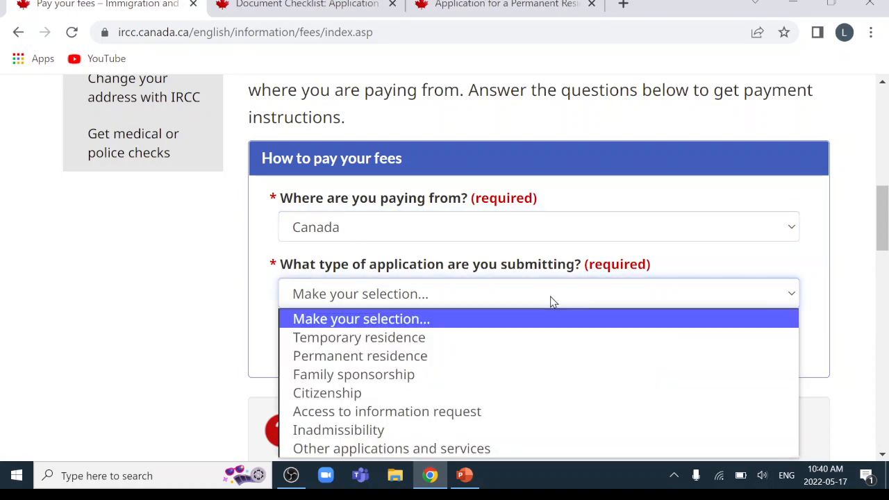
{"action": "left_click", "coordinate": [441, 360]}
{"action": "scroll", "coordinate": [452, 304], "scroll_direction": "down", "scroll_amount": 2}
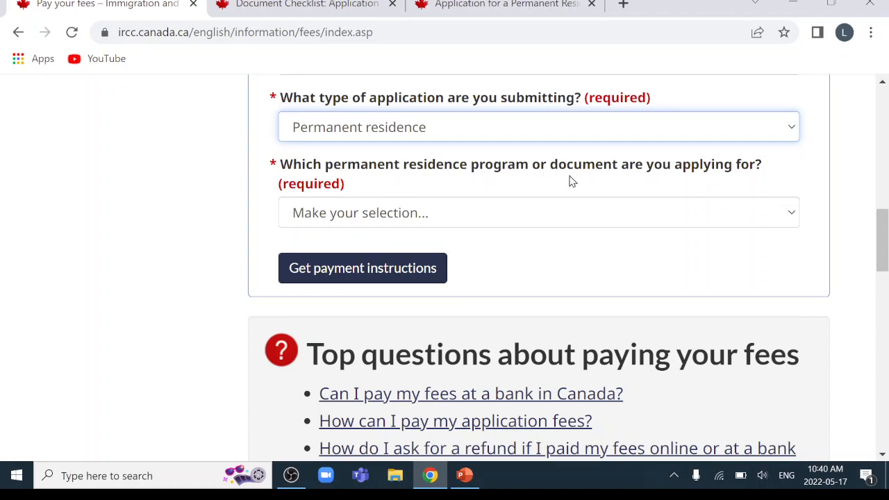
{"action": "left_click", "coordinate": [546, 218]}
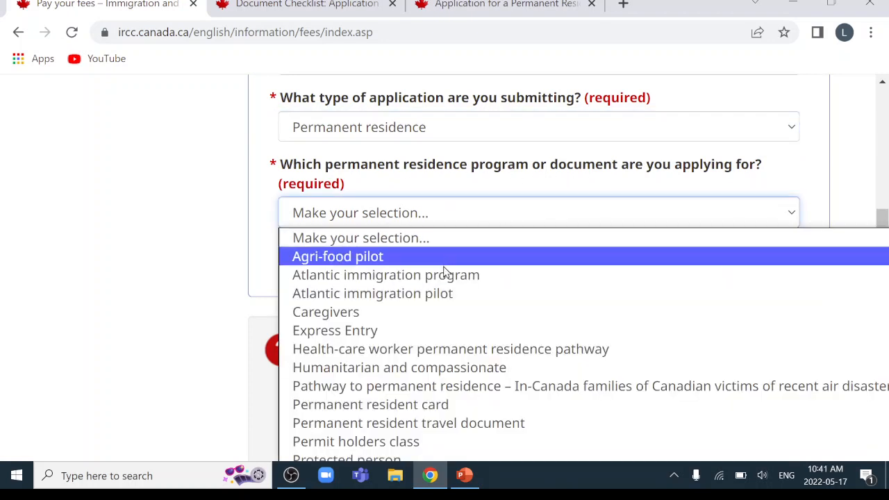
{"action": "left_click", "coordinate": [371, 399]}
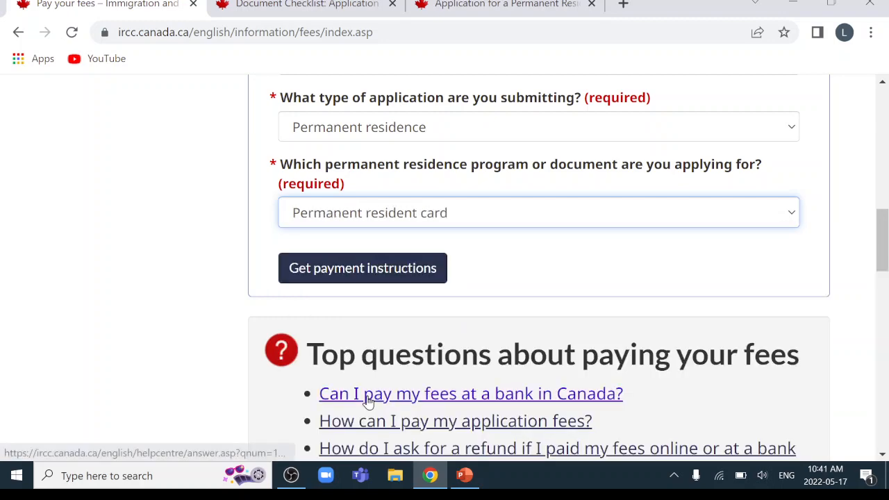
{"action": "left_click", "coordinate": [361, 275]}
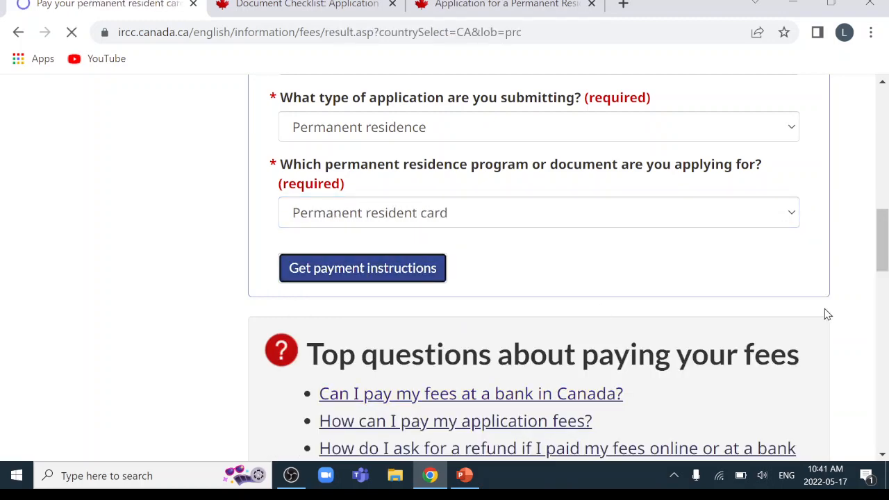
Review the $50 CAN PR card fee and go to the online payment page
{"action": "scroll", "coordinate": [760, 272], "scroll_direction": "down", "scroll_amount": 5}
{"action": "scroll", "coordinate": [799, 248], "scroll_direction": "down", "scroll_amount": 3}
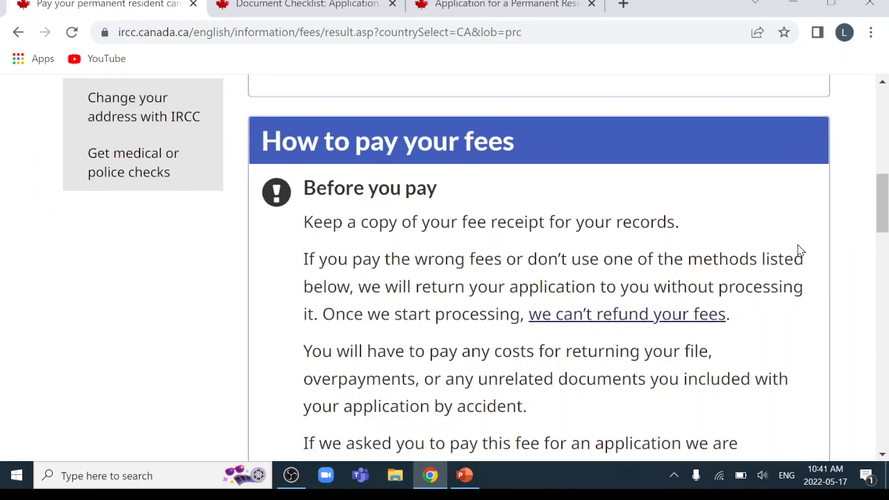
{"action": "scroll", "coordinate": [764, 236], "scroll_direction": "up", "scroll_amount": 2}
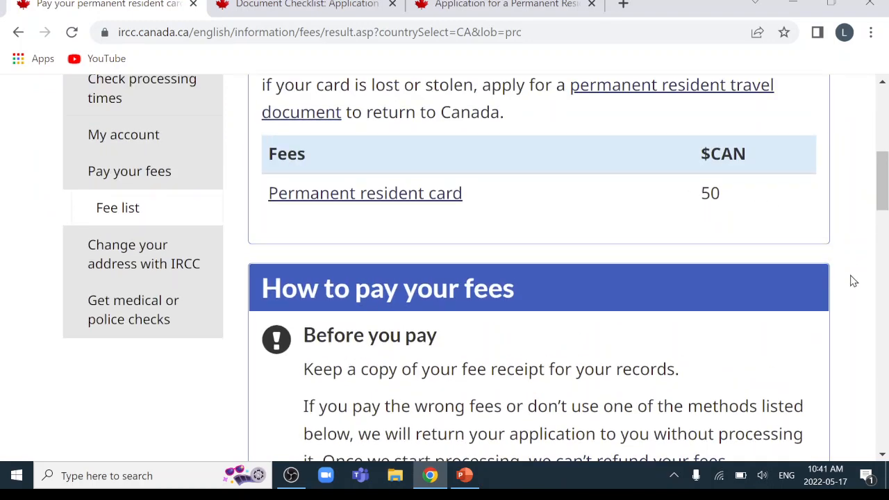
{"action": "scroll", "coordinate": [854, 280], "scroll_direction": "down", "scroll_amount": 10}
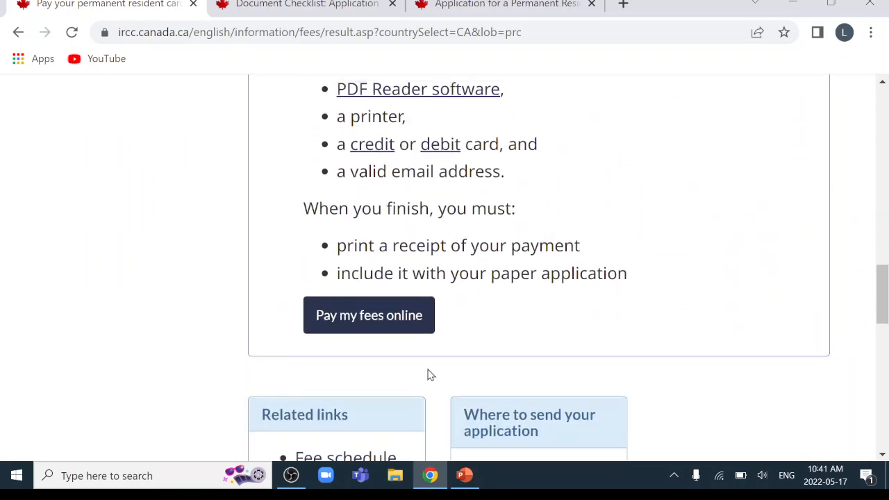
{"action": "left_click", "coordinate": [373, 320]}
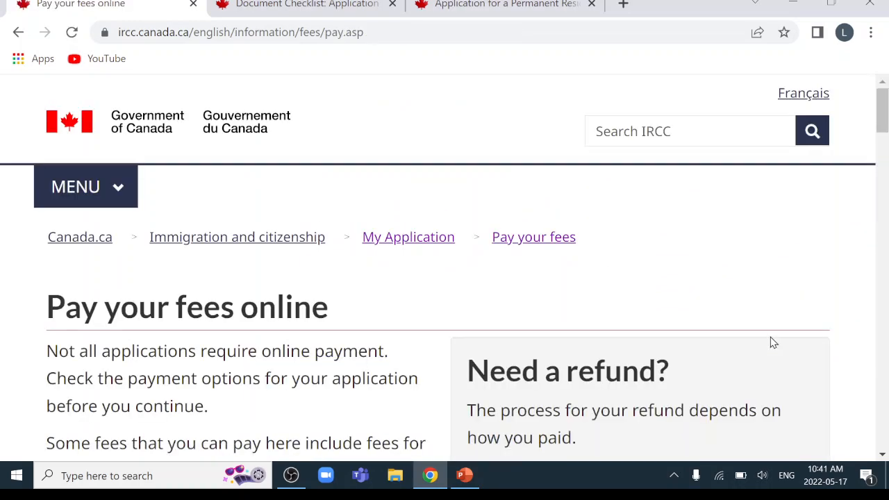
Select Permanent residence, answer No to the RPRF question, and show the Permanent residence fee list
{"action": "scroll", "coordinate": [774, 342], "scroll_direction": "down", "scroll_amount": 15}
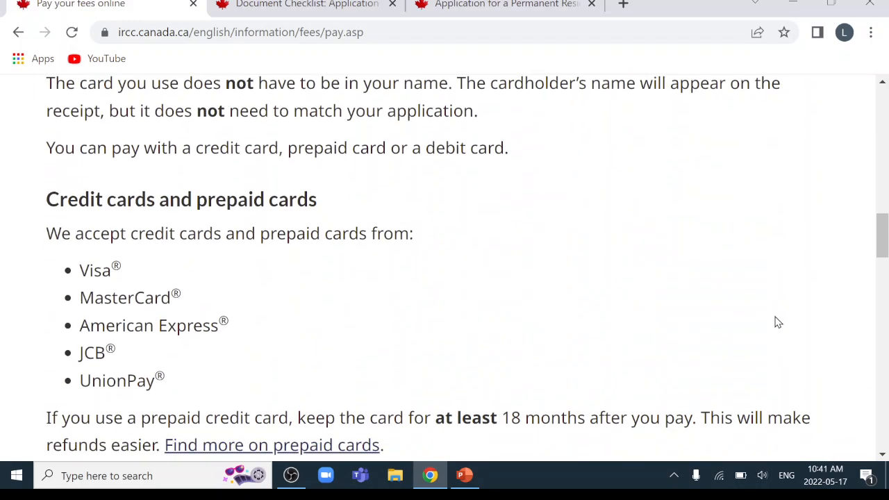
{"action": "scroll", "coordinate": [772, 298], "scroll_direction": "down", "scroll_amount": 3}
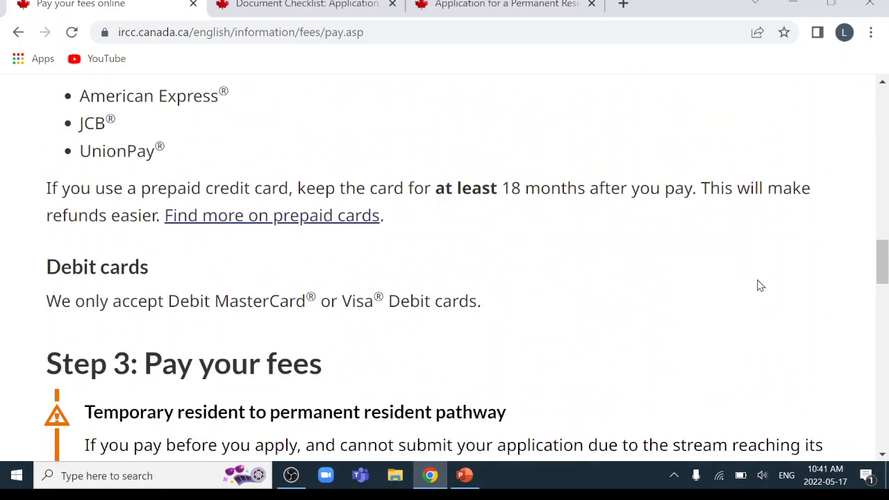
{"action": "scroll", "coordinate": [751, 277], "scroll_direction": "down", "scroll_amount": 3}
{"action": "scroll", "coordinate": [740, 249], "scroll_direction": "down", "scroll_amount": 5}
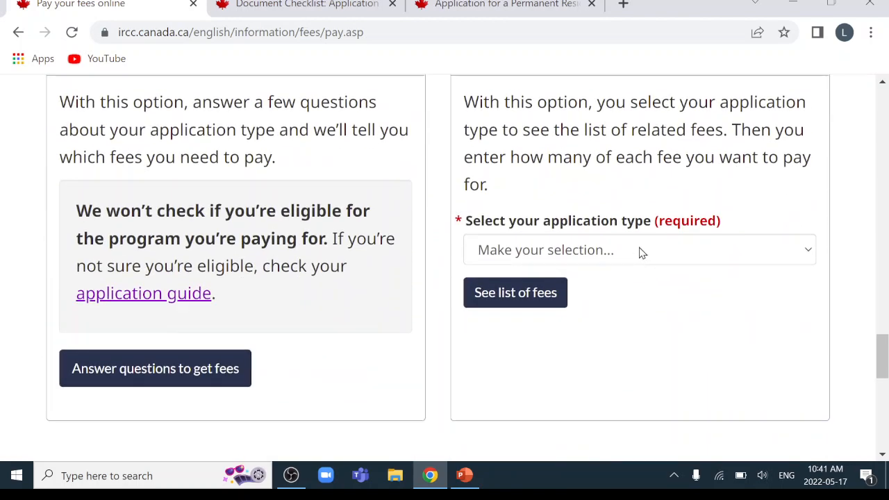
{"action": "left_click", "coordinate": [640, 252]}
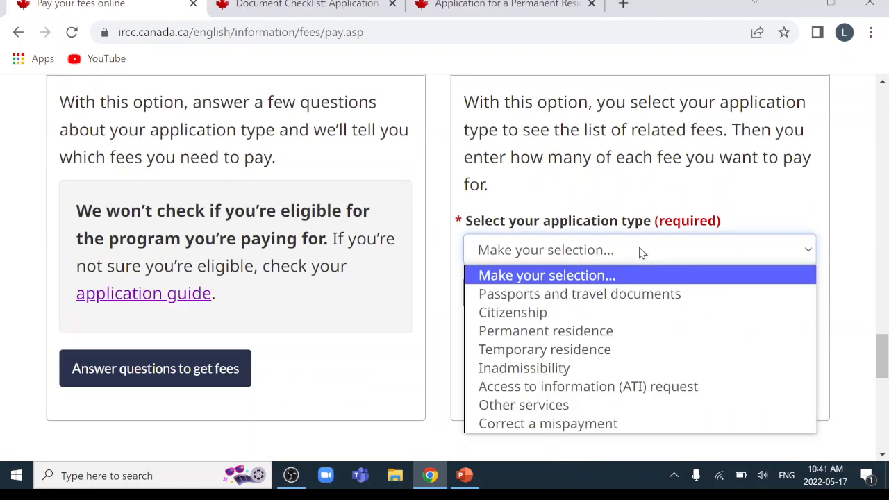
{"action": "left_click", "coordinate": [603, 331]}
{"action": "scroll", "coordinate": [638, 255], "scroll_direction": "down", "scroll_amount": 1}
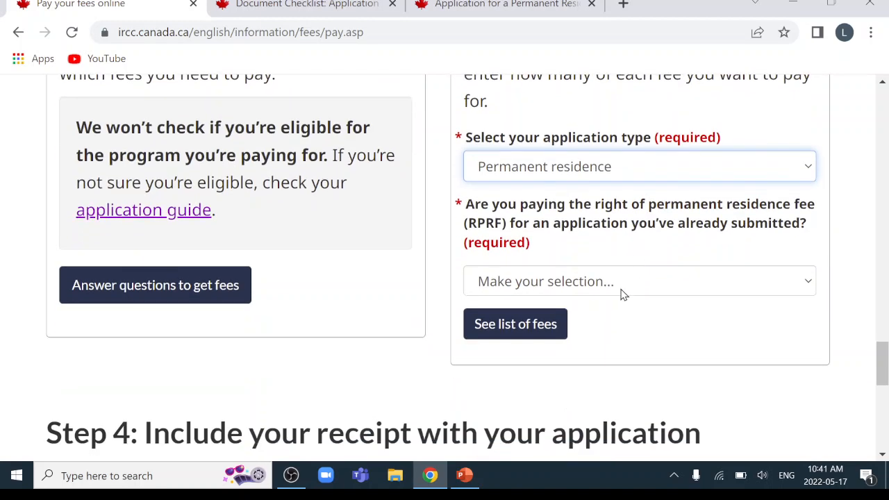
{"action": "left_click", "coordinate": [621, 283]}
{"action": "left_click", "coordinate": [576, 353]}
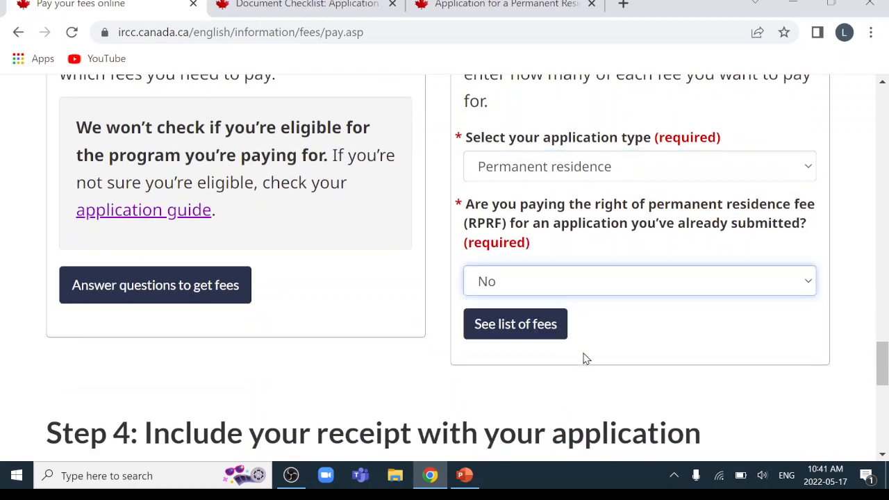
{"action": "left_click", "coordinate": [528, 327]}
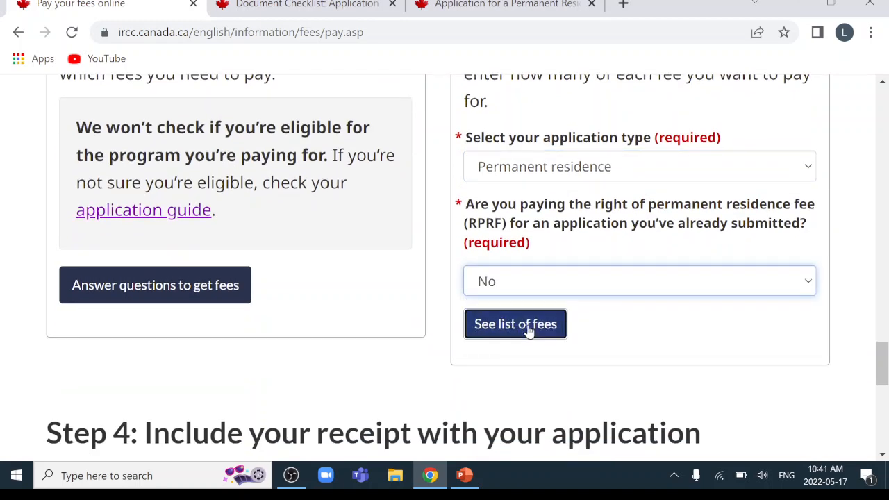
{"action": "scroll", "coordinate": [494, 327], "scroll_direction": "down", "scroll_amount": 8}
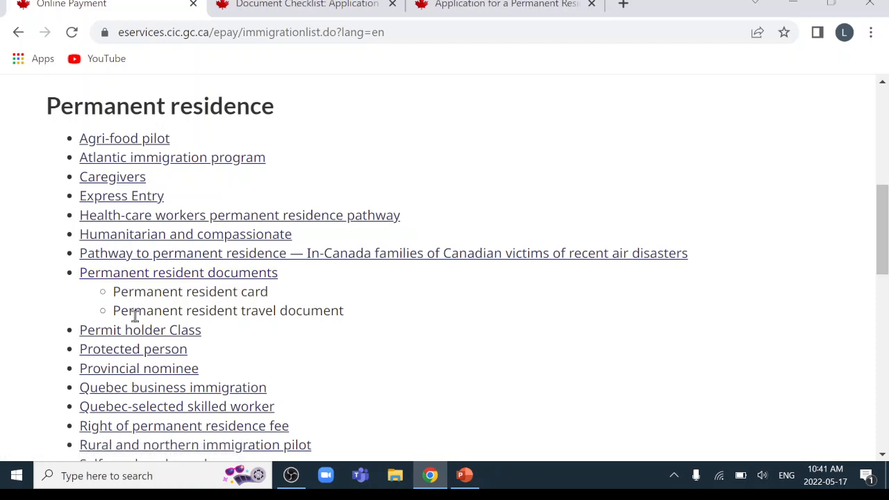
Order a quantity of 1 Permanent Resident Card fee under Permanent resident documents and submit
{"action": "left_click", "coordinate": [245, 278]}
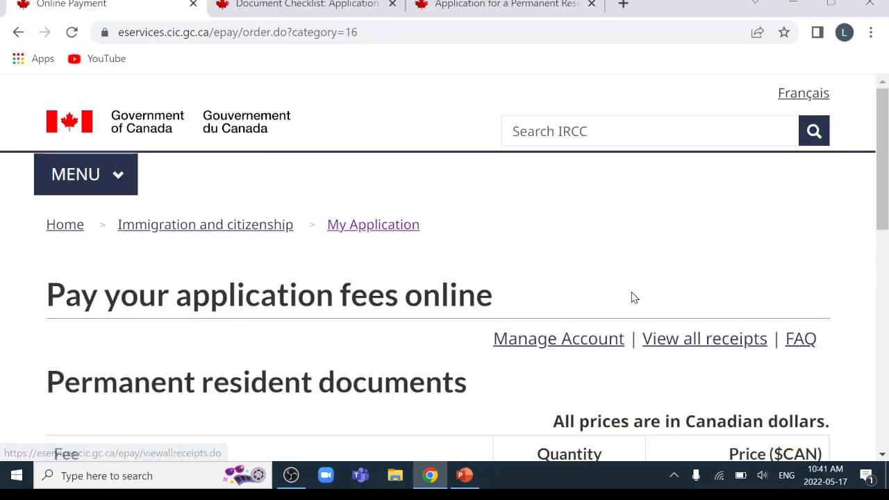
{"action": "scroll", "coordinate": [628, 291], "scroll_direction": "down", "scroll_amount": 3}
{"action": "left_click", "coordinate": [567, 287]}
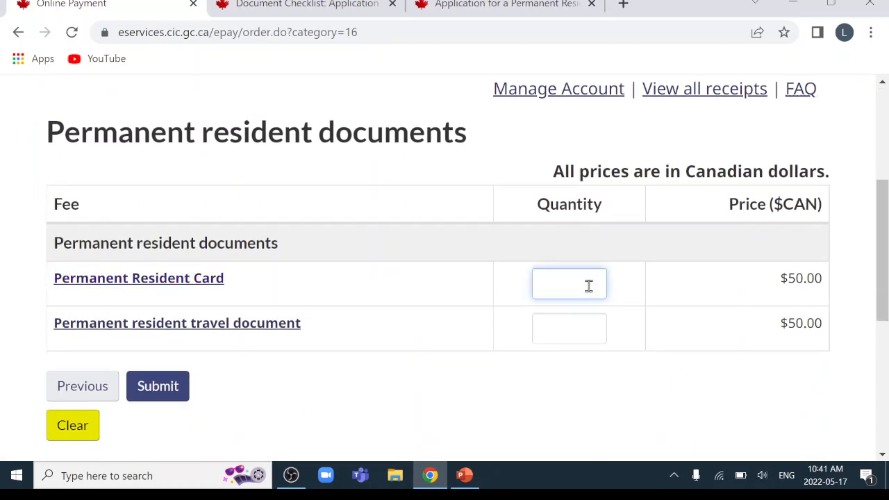
{"action": "type", "text": "1"}
{"action": "scroll", "coordinate": [293, 319], "scroll_direction": "down", "scroll_amount": 2}
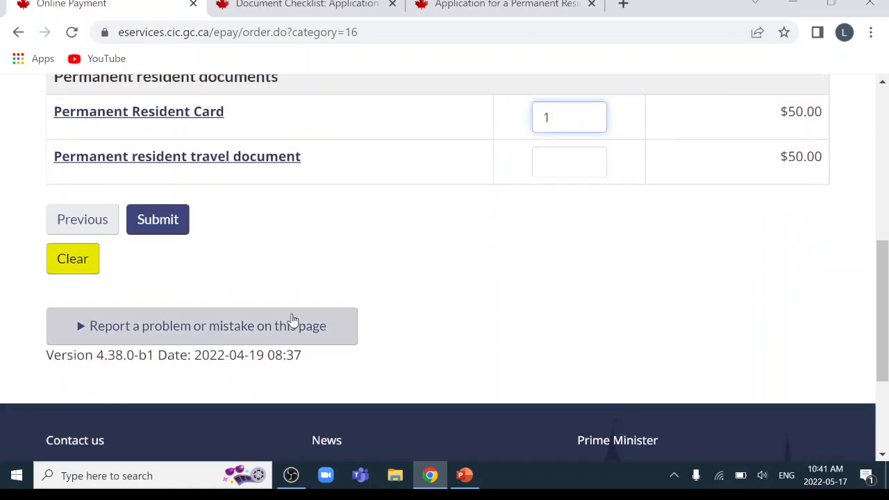
{"action": "left_click", "coordinate": [158, 221]}
{"action": "scroll", "coordinate": [312, 288], "scroll_direction": "down", "scroll_amount": 5}
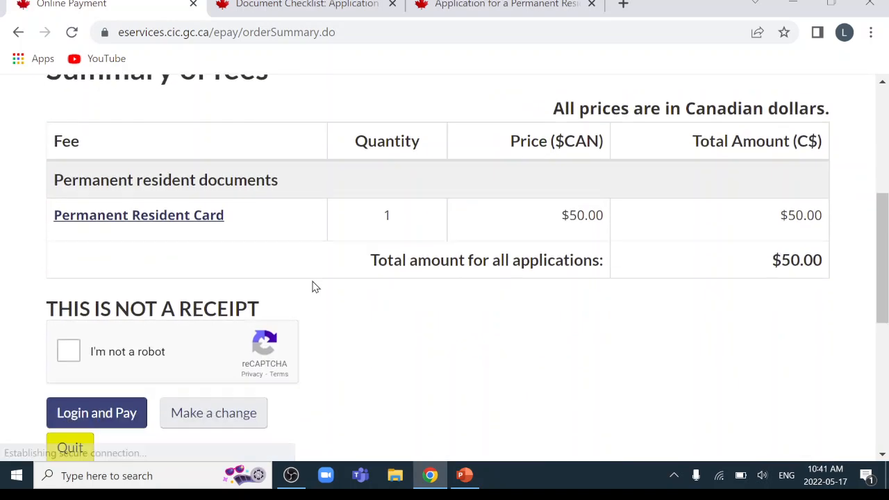
Pass the reCAPTCHA check by selecting the three chimney squares
{"action": "left_click", "coordinate": [68, 332]}
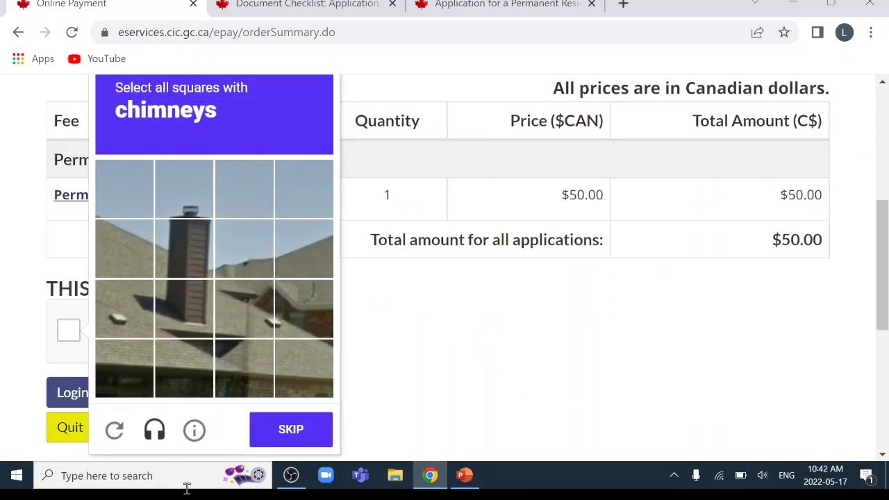
{"action": "left_click", "coordinate": [187, 212]}
{"action": "left_click", "coordinate": [182, 237]}
{"action": "left_click", "coordinate": [179, 302]}
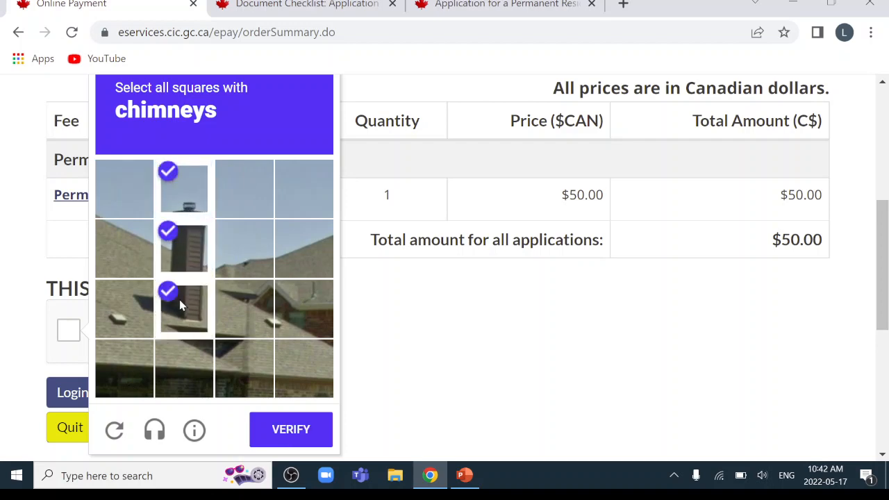
{"action": "left_click", "coordinate": [321, 432]}
{"action": "scroll", "coordinate": [510, 377], "scroll_direction": "down", "scroll_amount": 2}
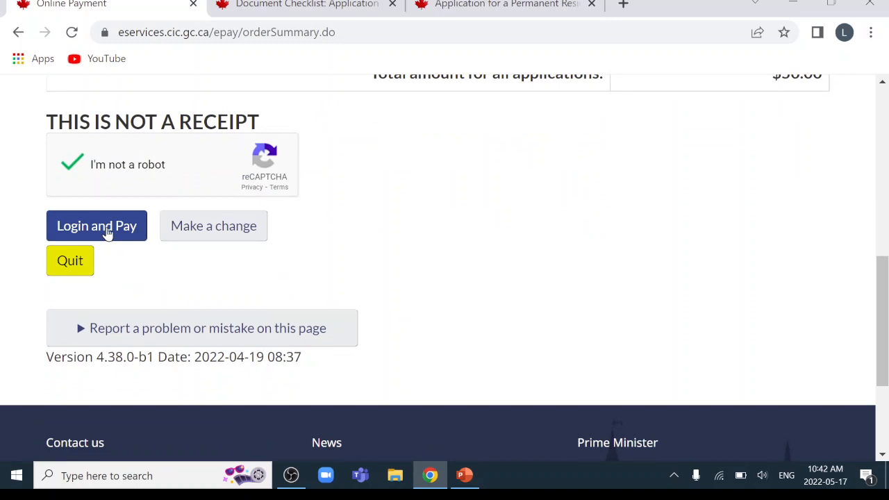
Proceed to the Login and Pay sign-in page
{"action": "left_click", "coordinate": [108, 234]}
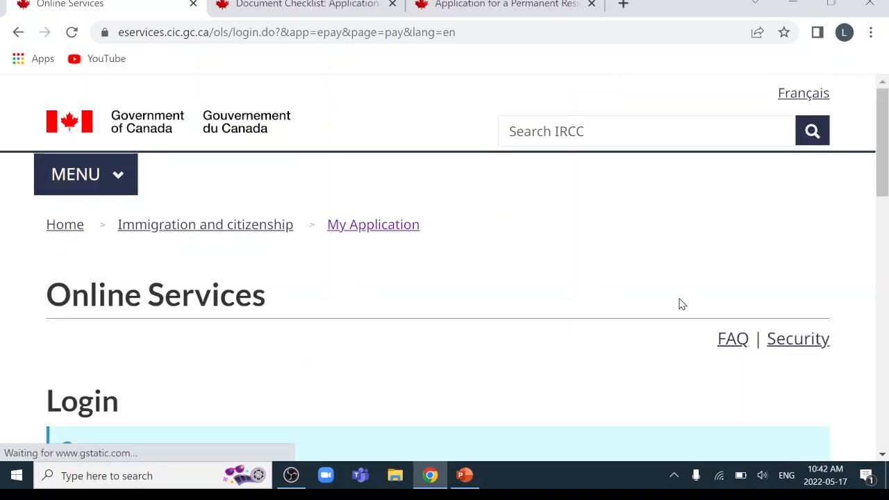
{"action": "scroll", "coordinate": [682, 304], "scroll_direction": "down", "scroll_amount": 5}
{"action": "scroll", "coordinate": [367, 202], "scroll_direction": "up", "scroll_amount": 1}
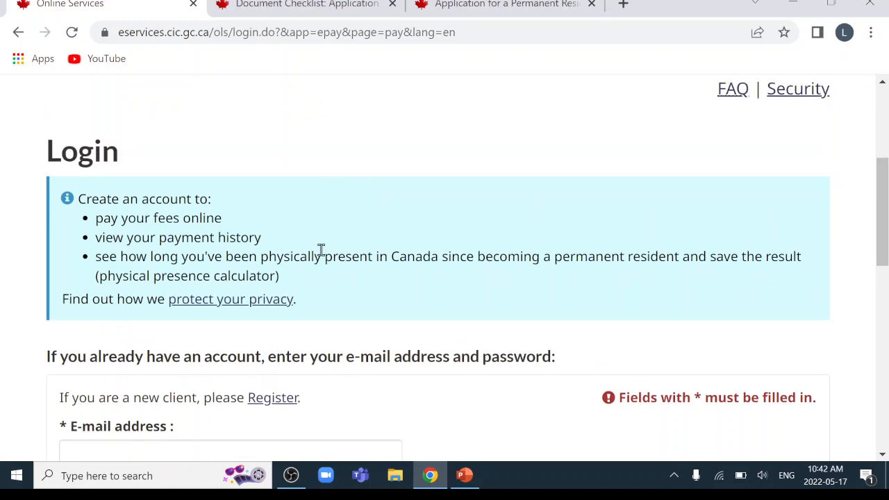
{"action": "scroll", "coordinate": [391, 252], "scroll_direction": "down", "scroll_amount": 2}
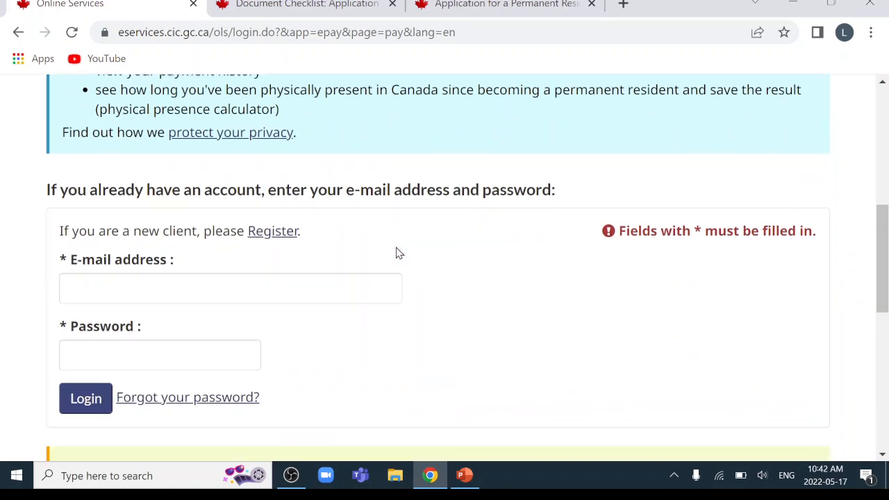
{"action": "scroll", "coordinate": [410, 256], "scroll_direction": "up", "scroll_amount": 1}
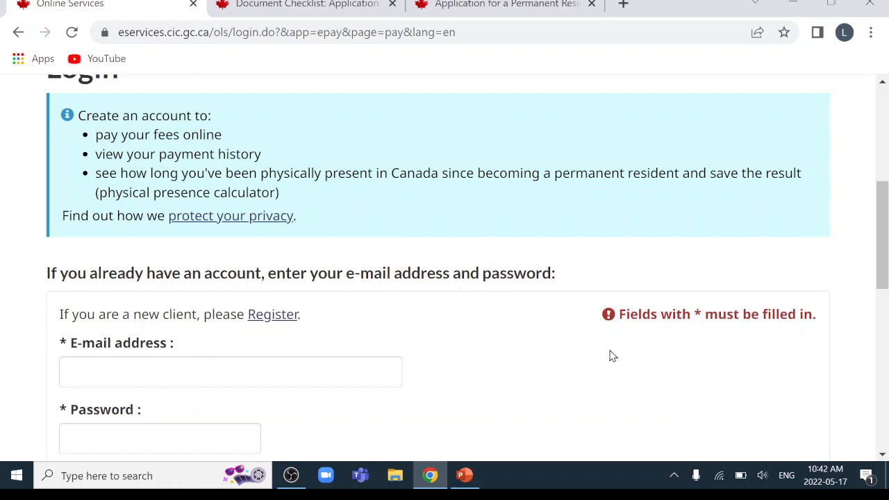
{"action": "scroll", "coordinate": [611, 357], "scroll_direction": "down", "scroll_amount": 2}
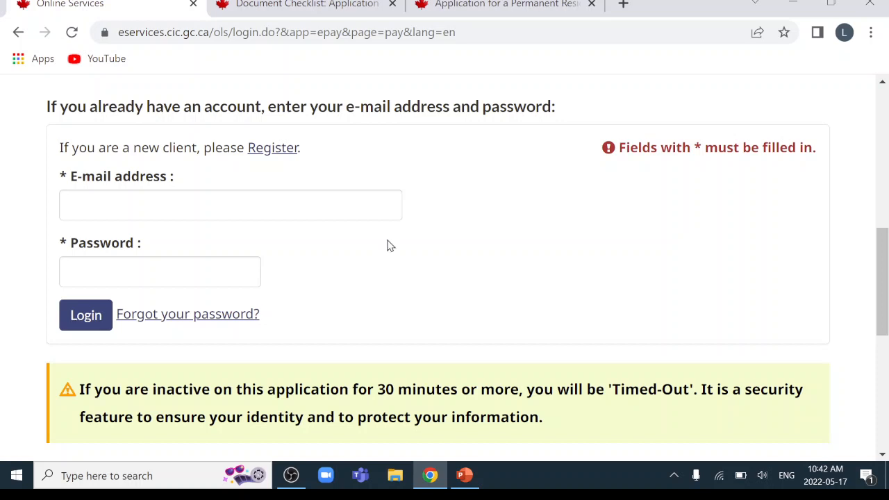
Sign in to the online services account with the saved e-mail and the account password
{"action": "left_click", "coordinate": [275, 205]}
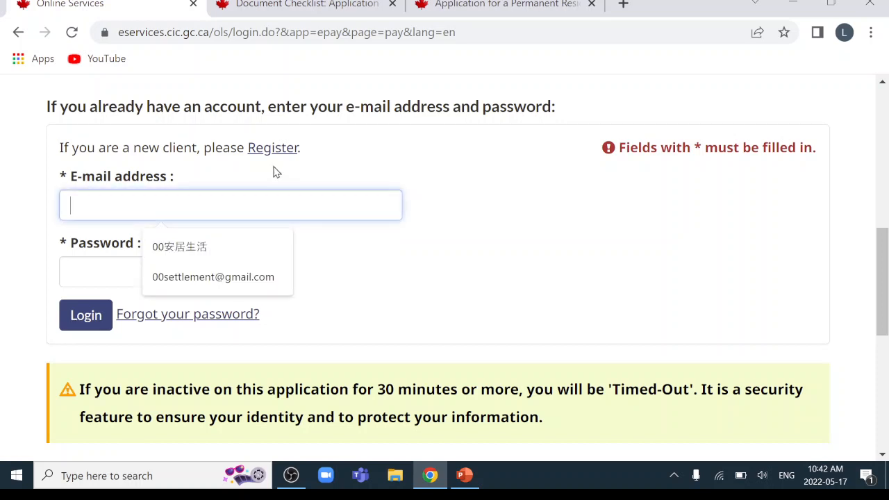
{"action": "left_click", "coordinate": [224, 278]}
{"action": "left_click", "coordinate": [167, 275]}
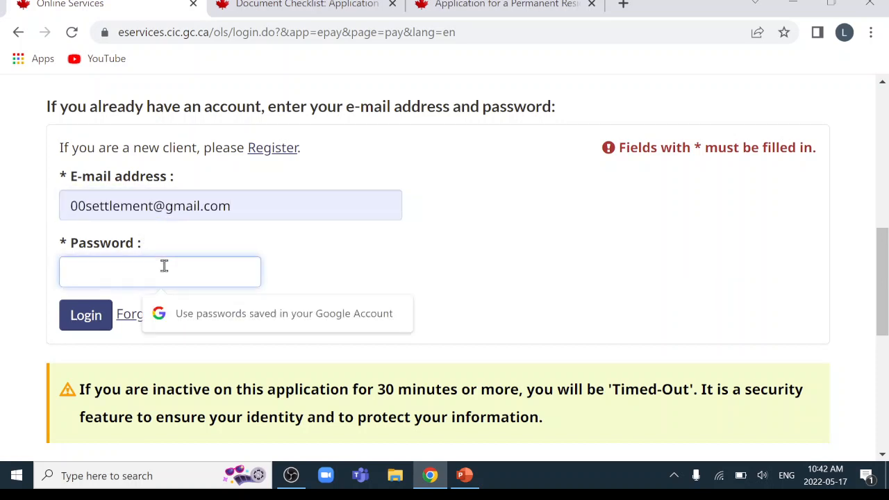
{"action": "type", "text": "•••"}
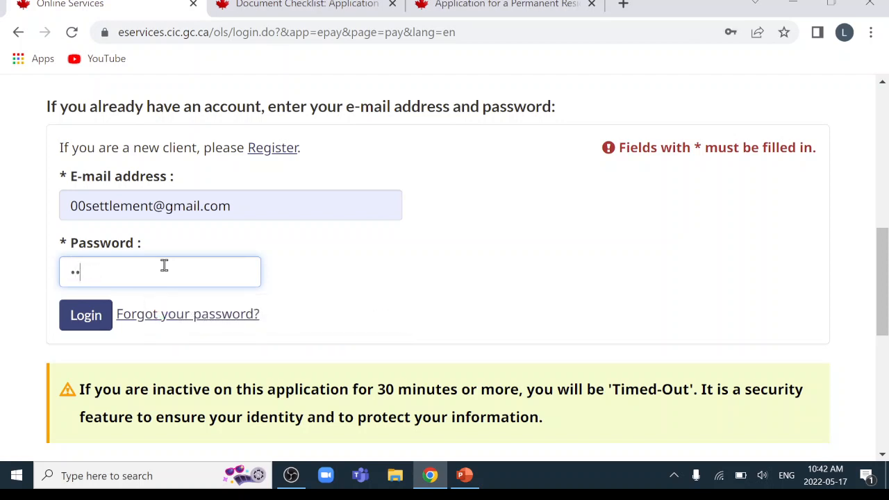
{"action": "key", "text": "BackSpace"}
{"action": "key", "text": "BackSpace"}
{"action": "type", "text": "••"}
{"action": "left_click", "coordinate": [90, 321]}
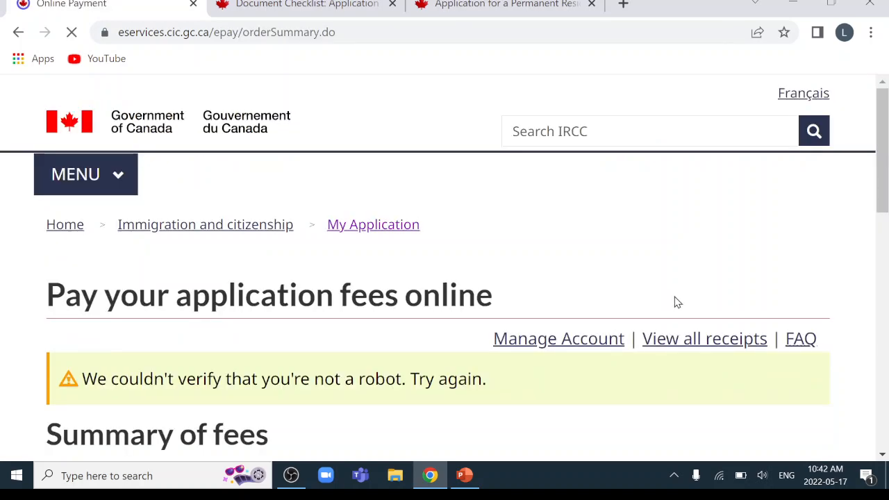
Pass the reCAPTCHA check again by selecting the three stairs images
{"action": "scroll", "coordinate": [675, 302], "scroll_direction": "down", "scroll_amount": 4}
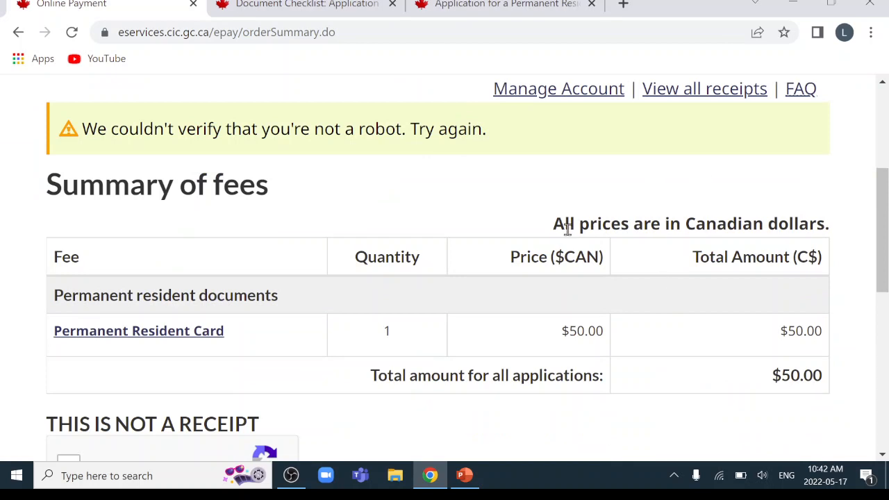
{"action": "scroll", "coordinate": [689, 251], "scroll_direction": "down", "scroll_amount": 2}
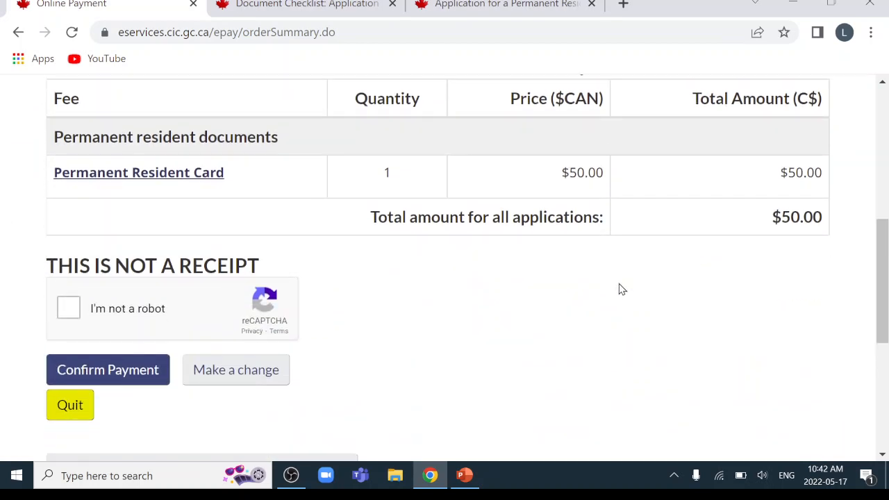
{"action": "scroll", "coordinate": [622, 290], "scroll_direction": "up", "scroll_amount": 1}
{"action": "left_click", "coordinate": [71, 388]}
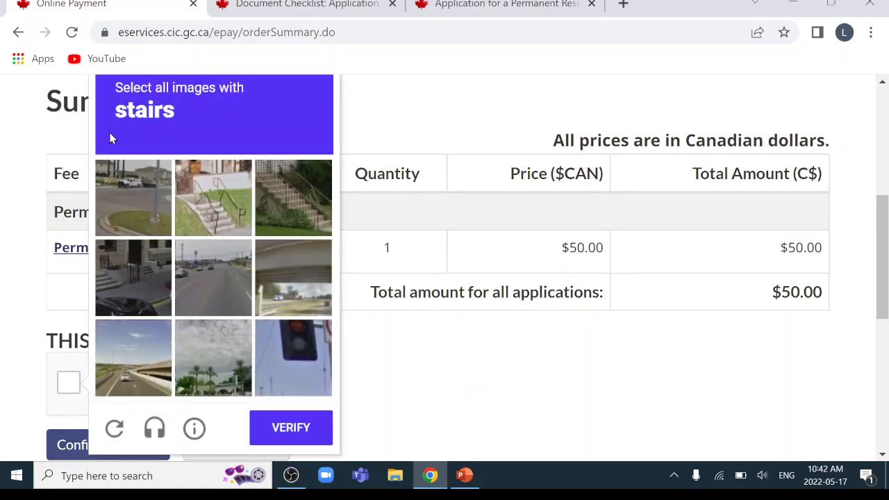
{"action": "left_click", "coordinate": [206, 195]}
{"action": "left_click", "coordinate": [306, 195]}
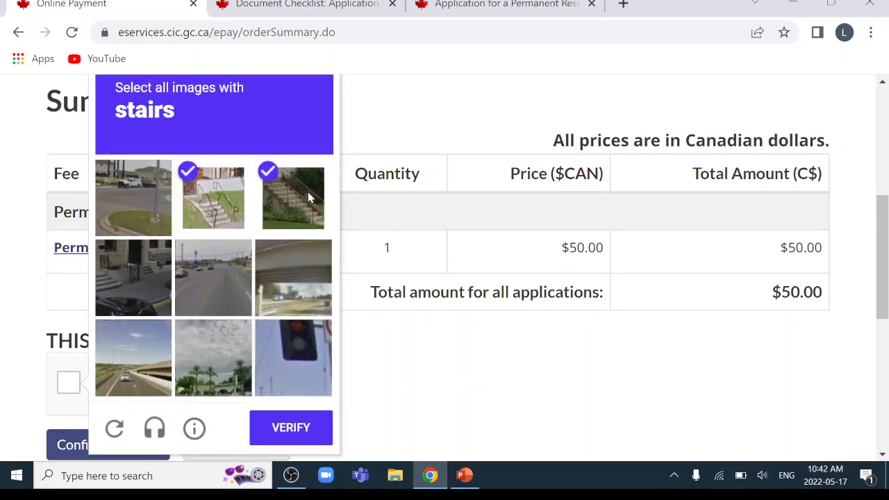
{"action": "left_click", "coordinate": [101, 291]}
{"action": "left_click", "coordinate": [281, 430]}
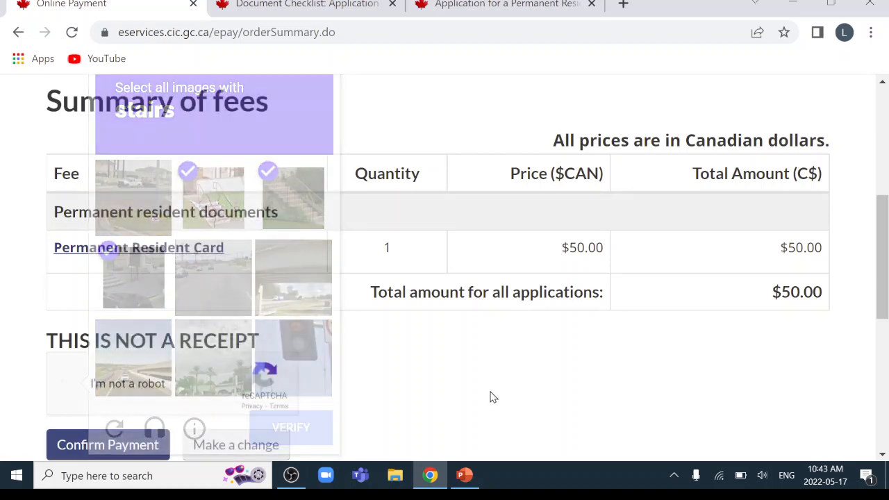
{"action": "scroll", "coordinate": [491, 393], "scroll_direction": "down", "scroll_amount": 3}
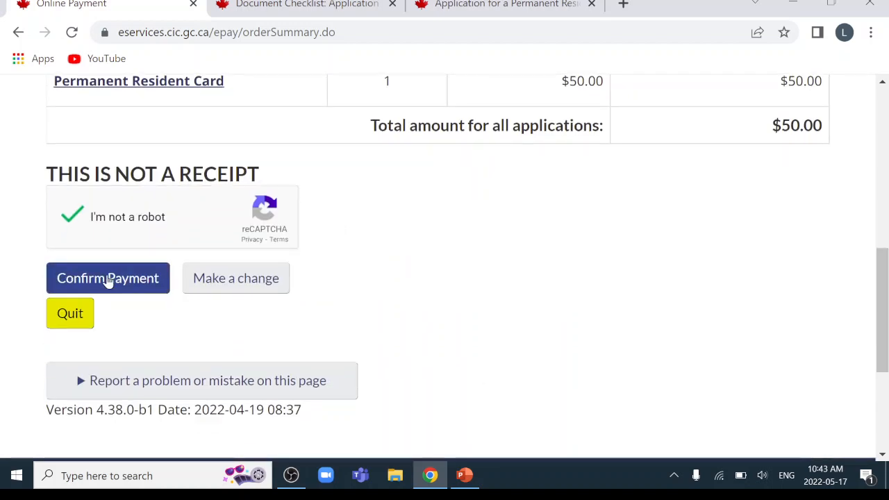
Confirm the $50.00 fee, accept the refund disclaimer, and proceed to secure checkout
{"action": "left_click", "coordinate": [108, 278]}
{"action": "scroll", "coordinate": [644, 319], "scroll_direction": "down", "scroll_amount": 3}
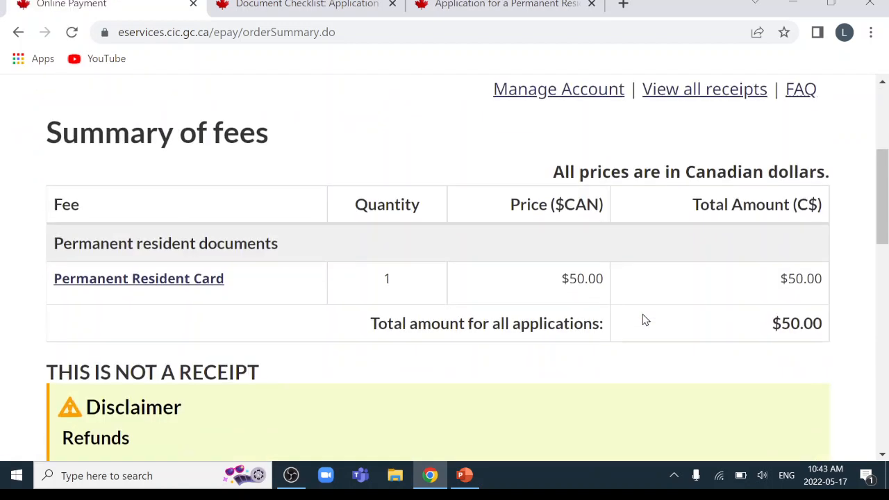
{"action": "scroll", "coordinate": [643, 320], "scroll_direction": "down", "scroll_amount": 7}
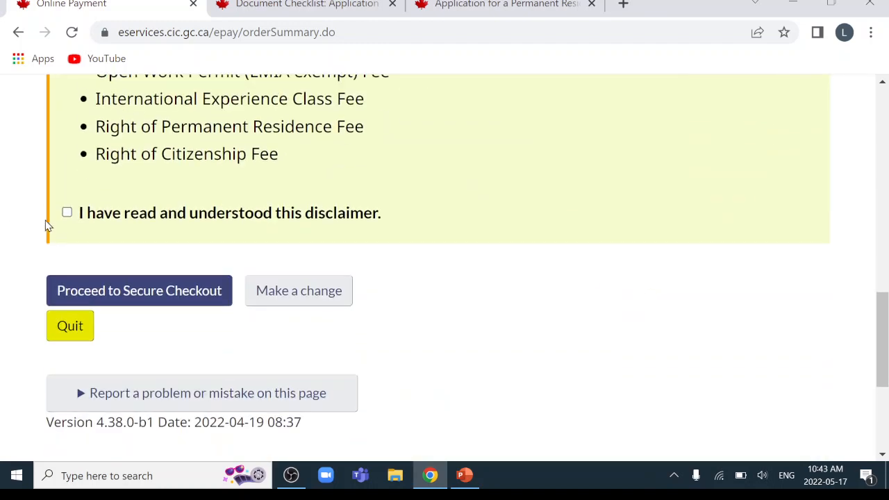
{"action": "left_click", "coordinate": [66, 213]}
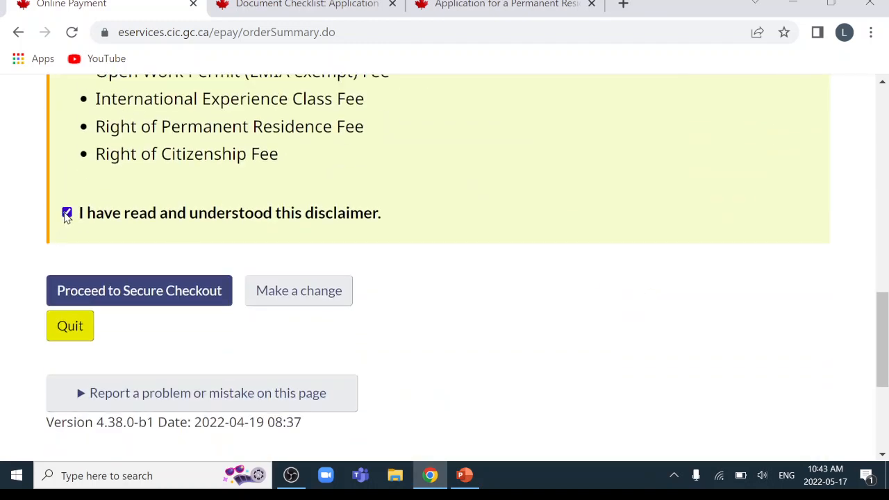
{"action": "left_click", "coordinate": [142, 292]}
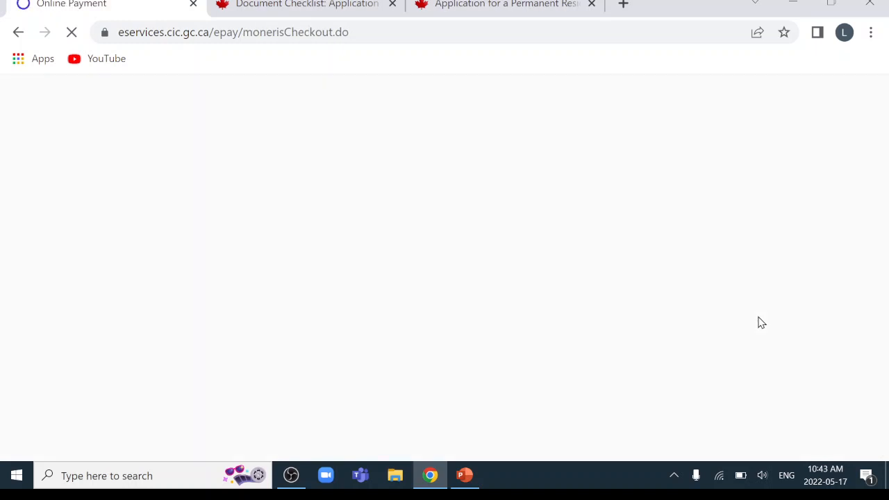
Scroll the $50.00 Moneris checkout form to the Checkout button, then minimize Chrome
{"action": "scroll", "coordinate": [761, 323], "scroll_direction": "down", "scroll_amount": 2}
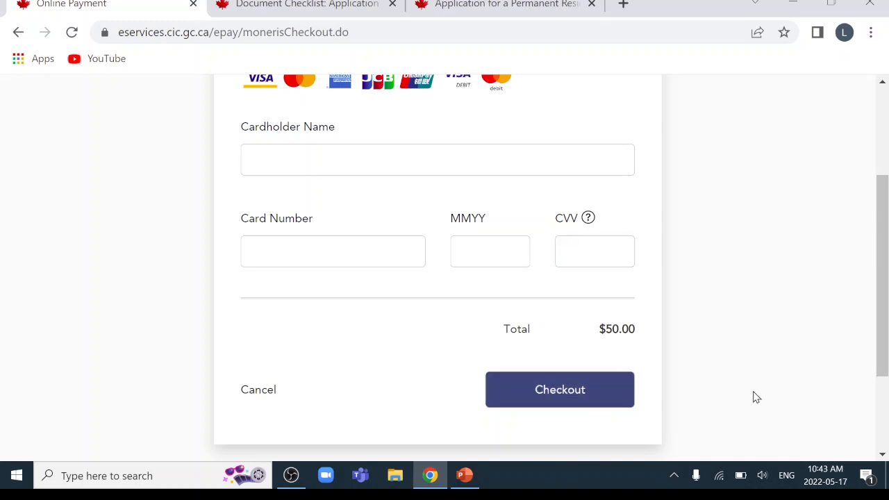
{"action": "left_click", "coordinate": [793, 4]}
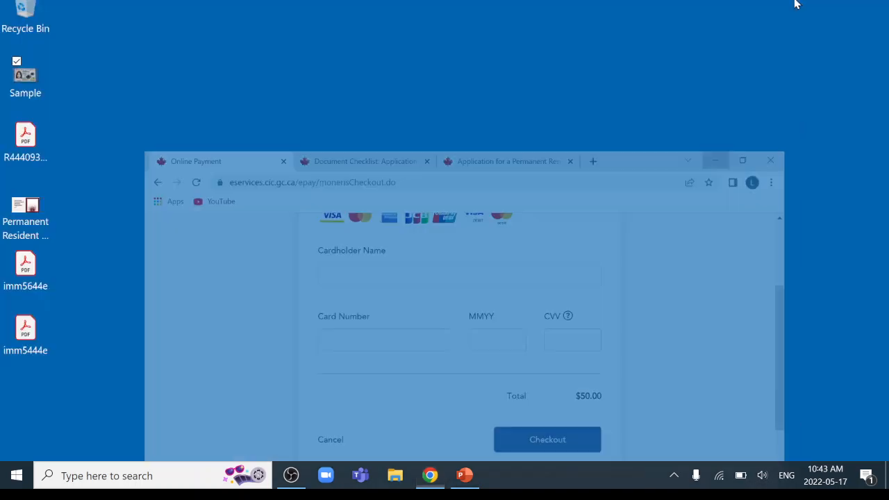
{"action": "double_click", "coordinate": [27, 136]}
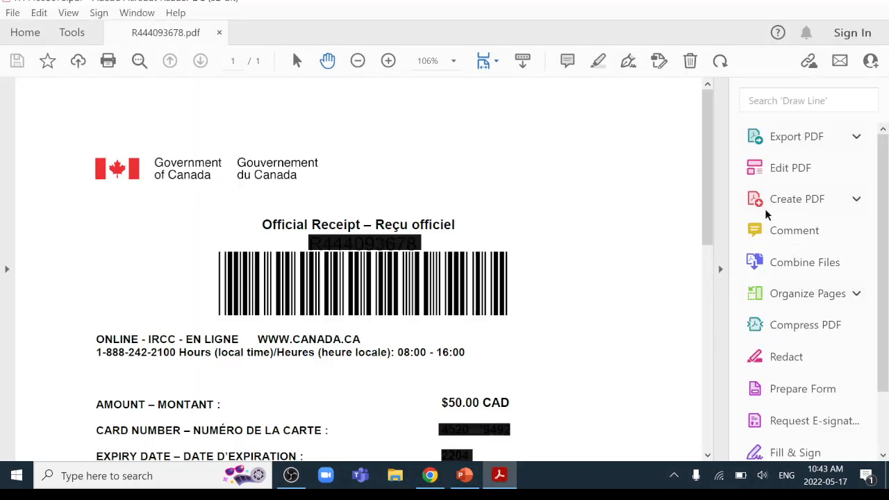
{"action": "left_click", "coordinate": [721, 269]}
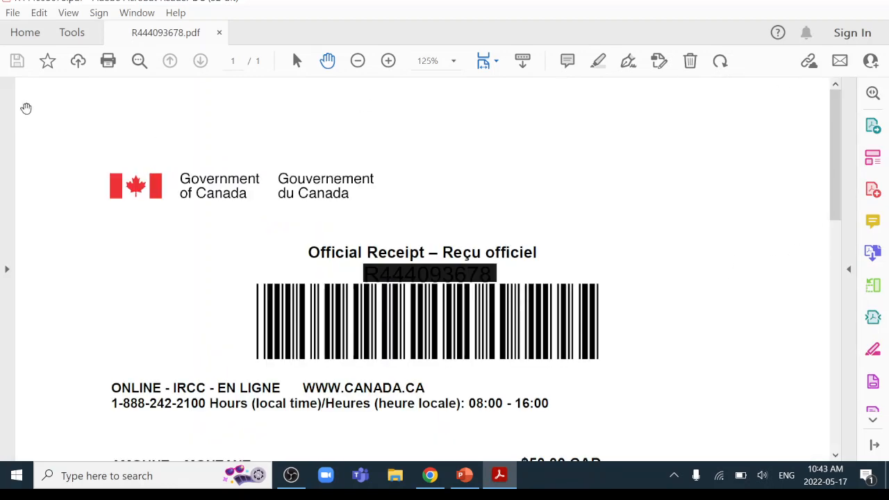
{"action": "left_click_drag", "start_coordinate": [836, 121], "coordinate": [837, 357]}
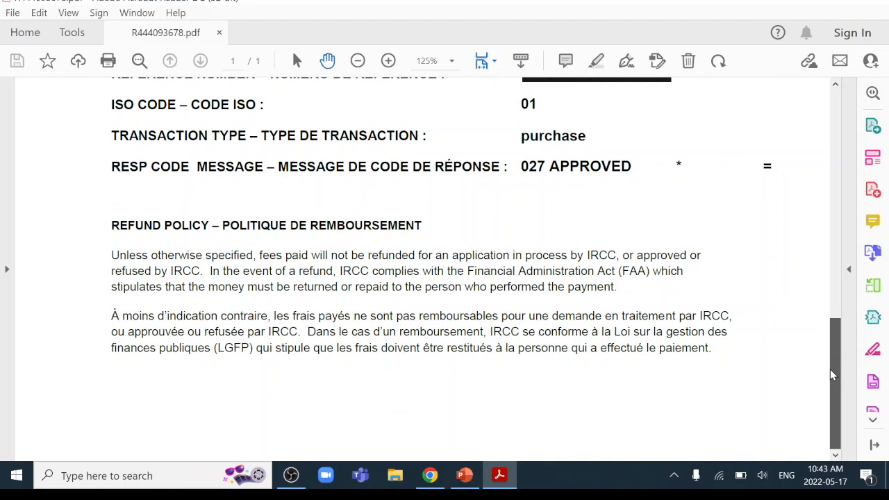
{"action": "scroll", "coordinate": [497, 414], "scroll_direction": "up", "scroll_amount": 10}
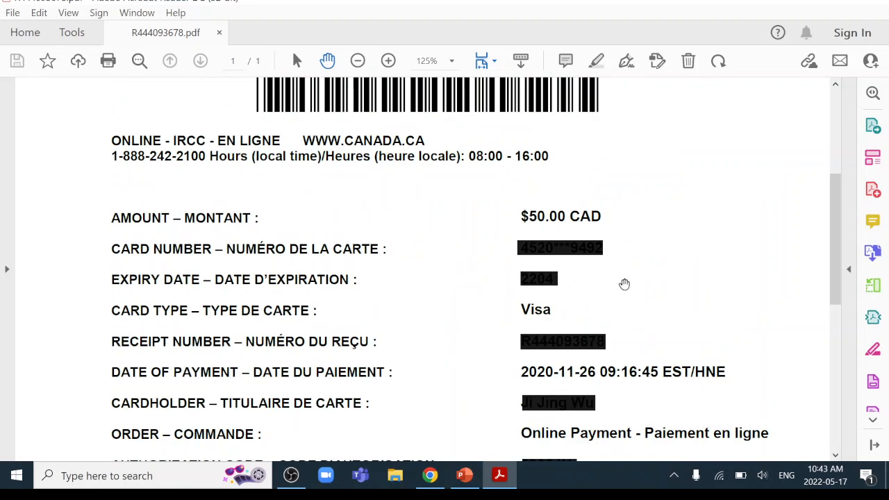
{"action": "scroll", "coordinate": [833, 236], "scroll_direction": "up", "scroll_amount": 3}
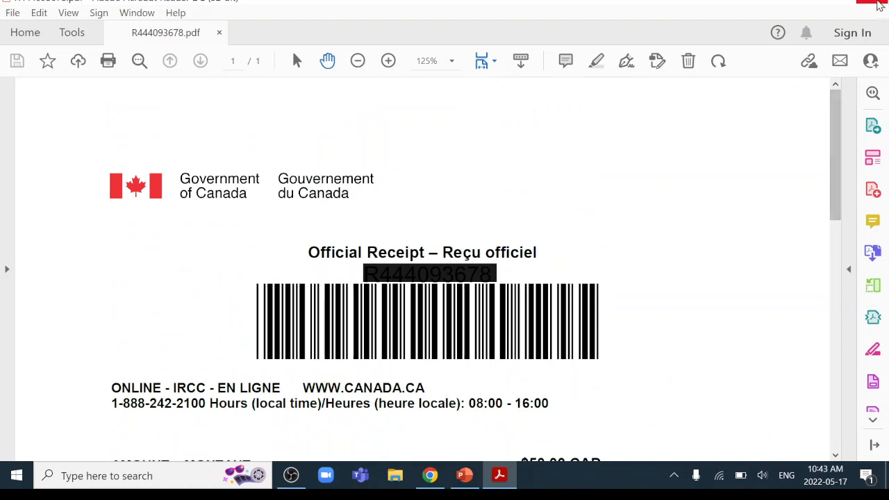
{"action": "left_click", "coordinate": [879, 3]}
{"action": "left_click", "coordinate": [574, 164]}
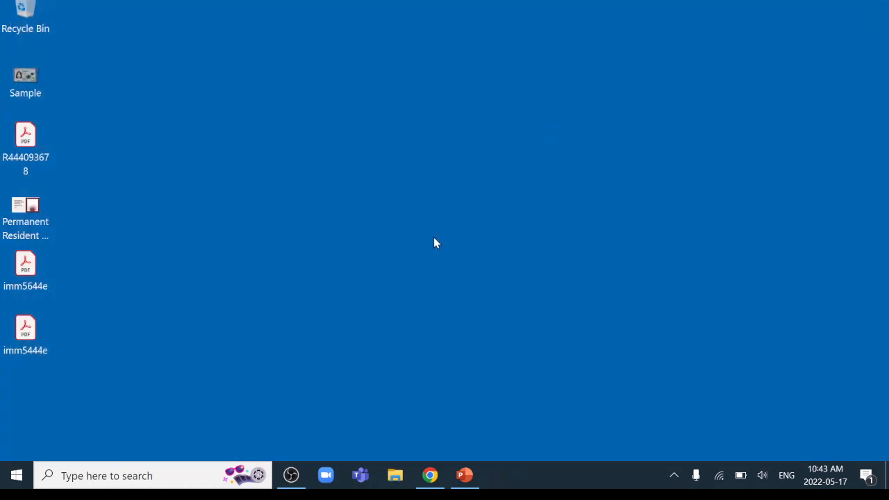
Open imm5644e.pdf from the desktop in Acrobat Reader
{"action": "left_click", "coordinate": [400, 481]}
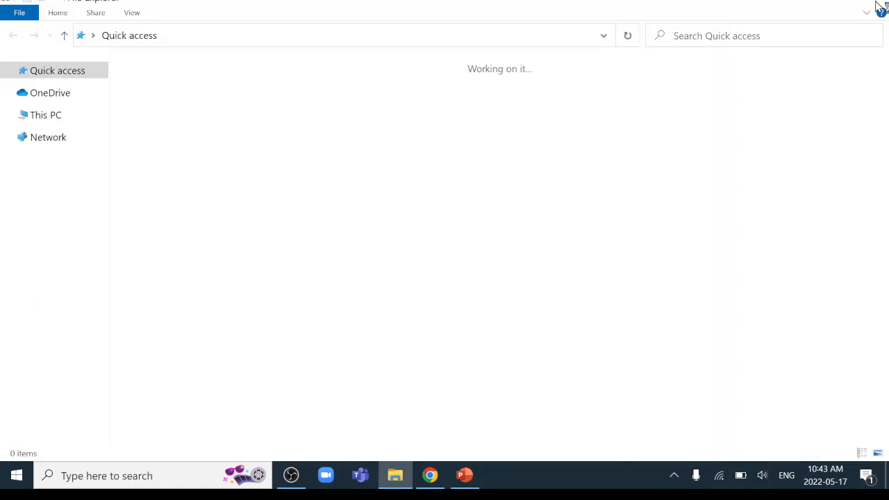
{"action": "left_click", "coordinate": [877, 4]}
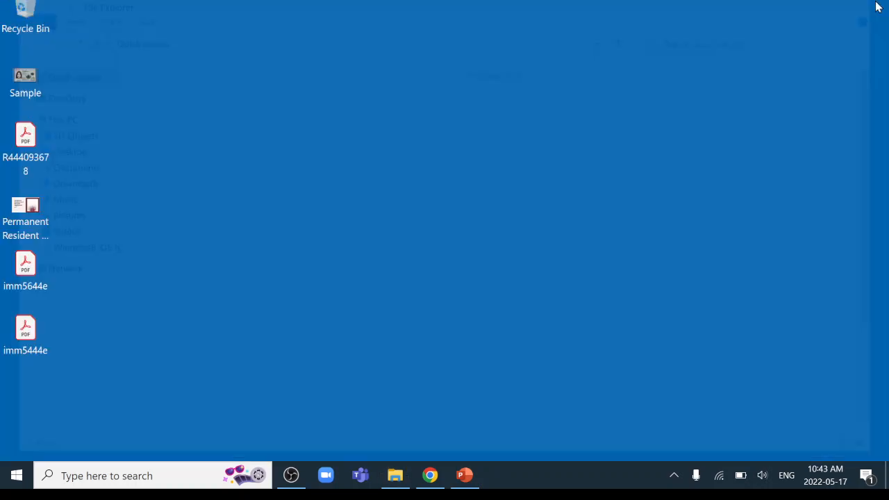
{"action": "left_click", "coordinate": [29, 275]}
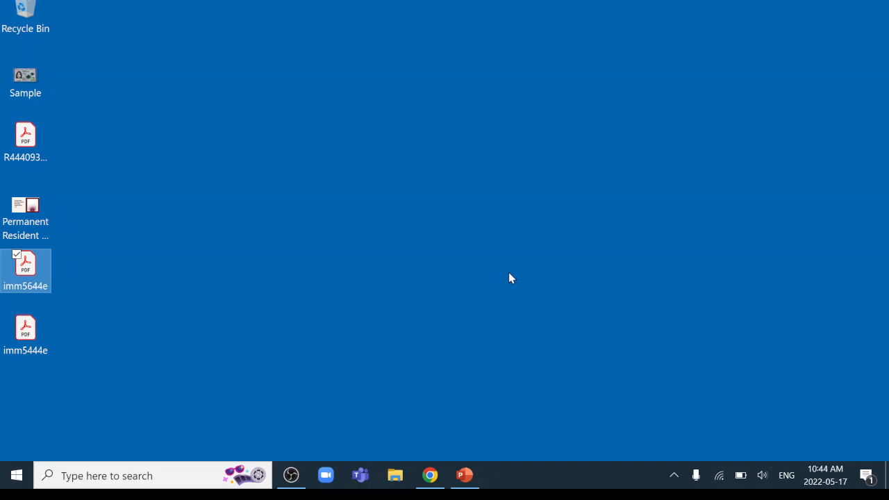
{"action": "double_click", "coordinate": [24, 271]}
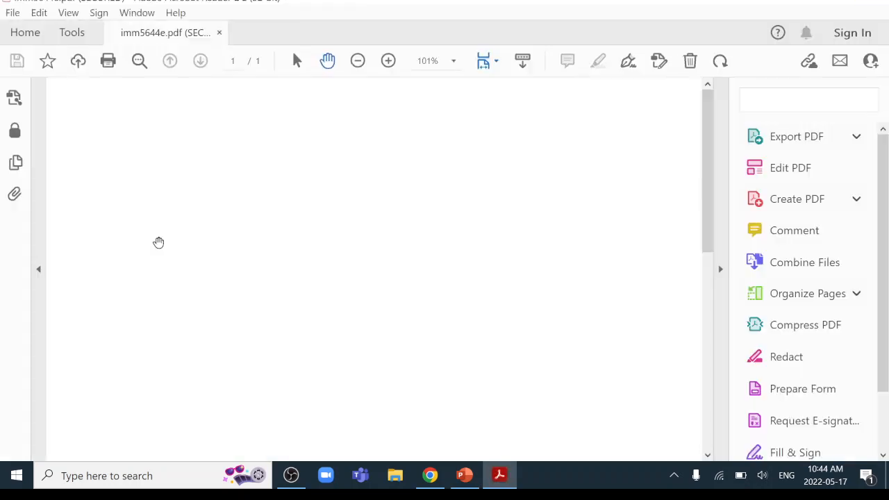
Collapse the Tools pane and scroll to the 'I have enclosed the following items' list
{"action": "left_click", "coordinate": [721, 271]}
{"action": "scroll", "coordinate": [205, 247], "scroll_direction": "down", "scroll_amount": 2}
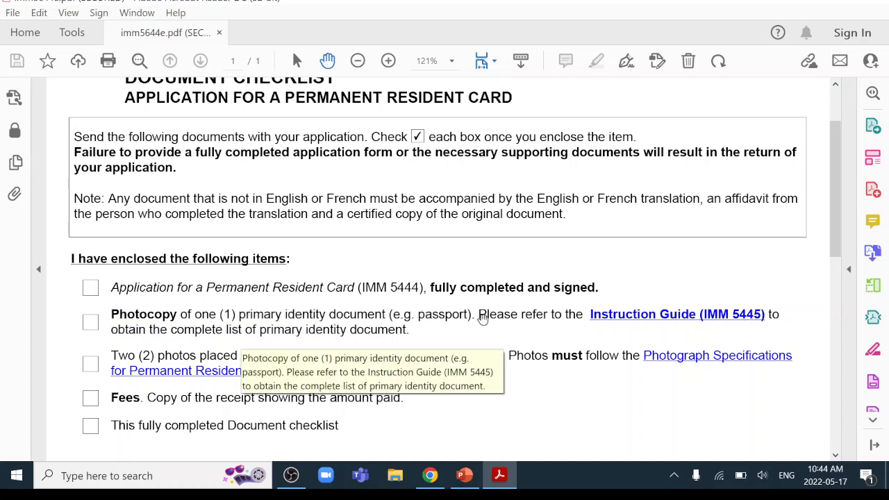
{"action": "scroll", "coordinate": [278, 334], "scroll_direction": "down", "scroll_amount": 2}
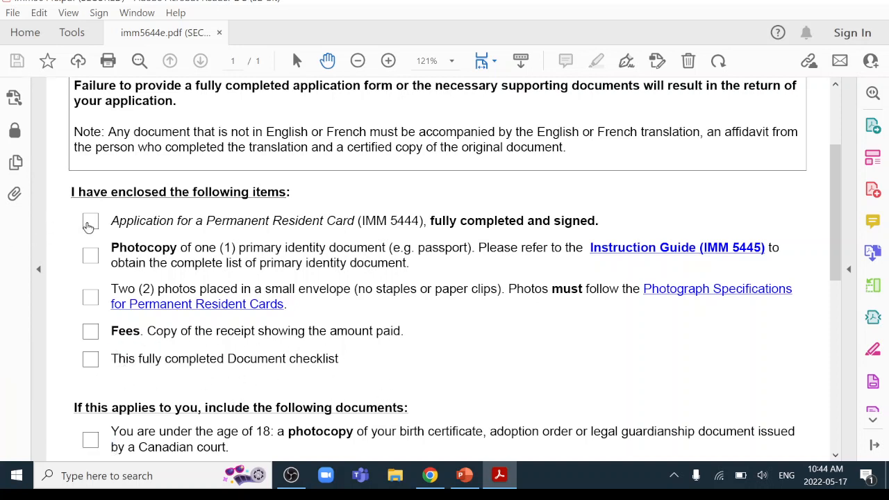
Tick the IMM 5444 application, identity photocopy, two photos and fee receipt items, then scroll to the mailing instructions
{"action": "left_click", "coordinate": [89, 223]}
{"action": "left_click", "coordinate": [90, 256]}
{"action": "left_click", "coordinate": [91, 298]}
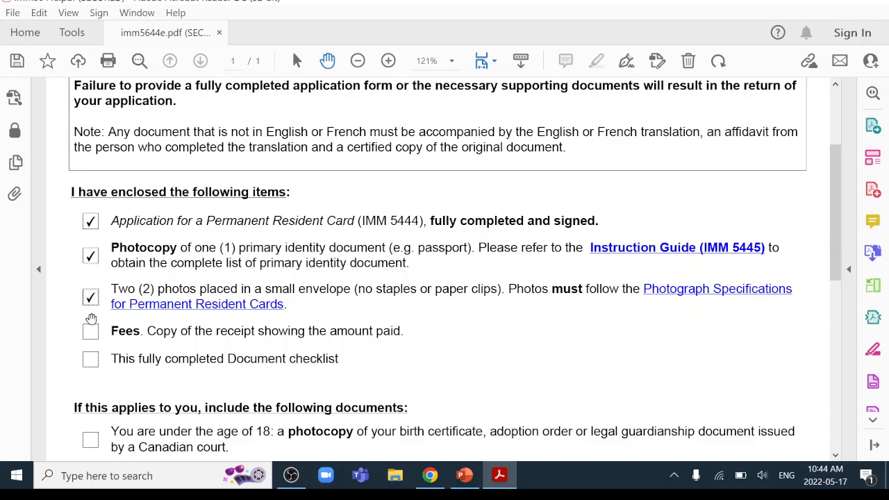
{"action": "left_click", "coordinate": [90, 332]}
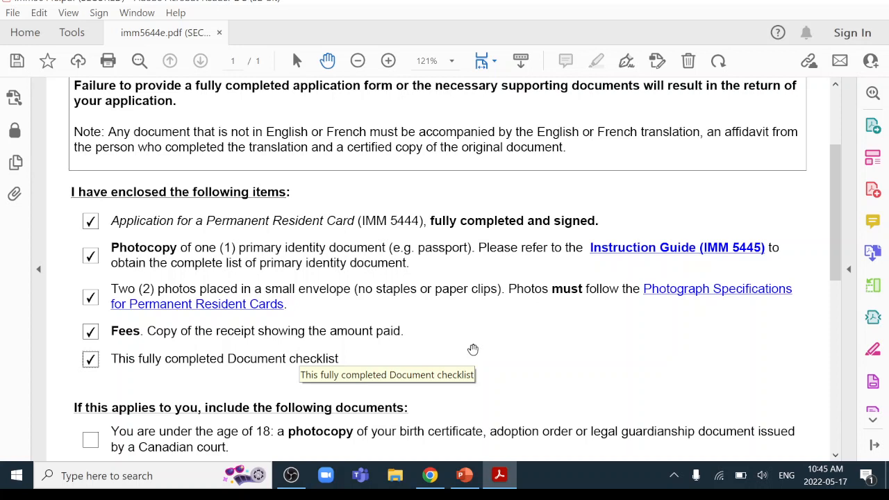
{"action": "scroll", "coordinate": [473, 348], "scroll_direction": "down", "scroll_amount": 10}
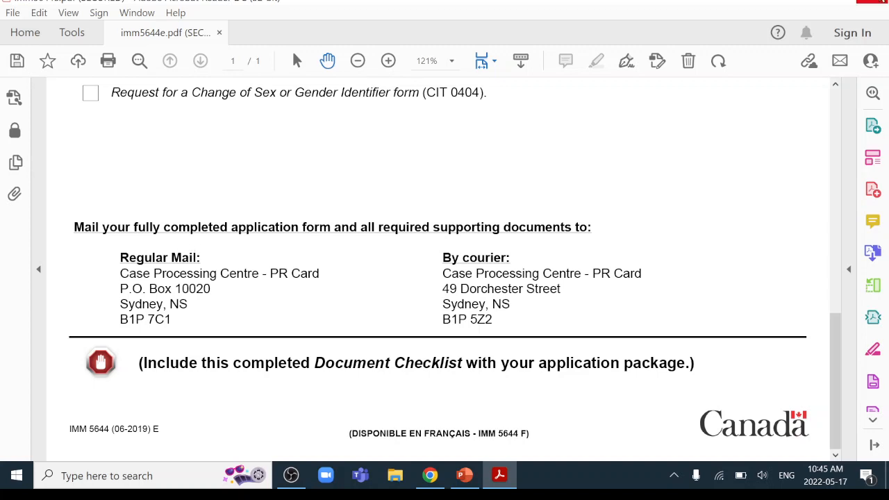
Close the checklist without saving, then bring back Chrome's checkout page and close the browser
{"action": "left_click", "coordinate": [879, 3]}
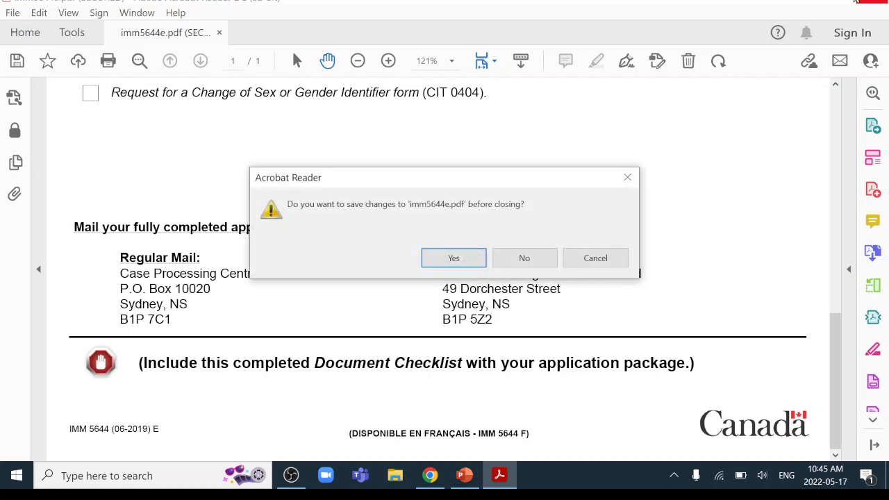
{"action": "left_click", "coordinate": [524, 257]}
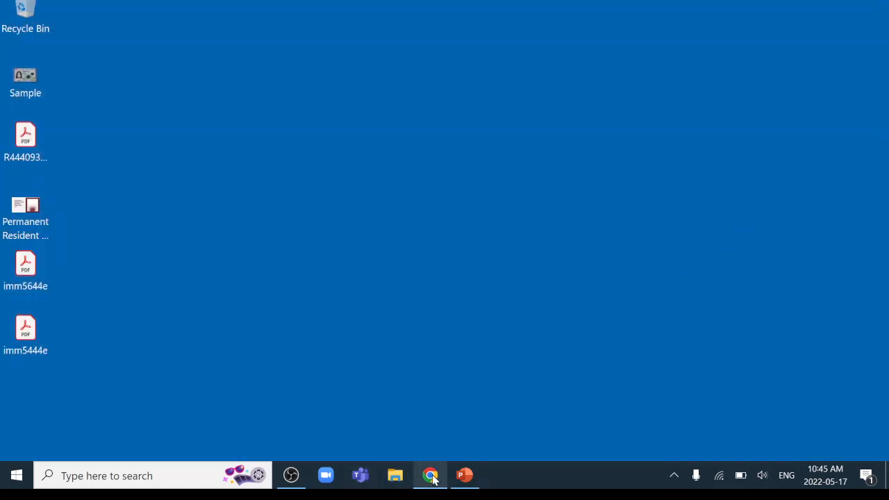
{"action": "left_click", "coordinate": [430, 476]}
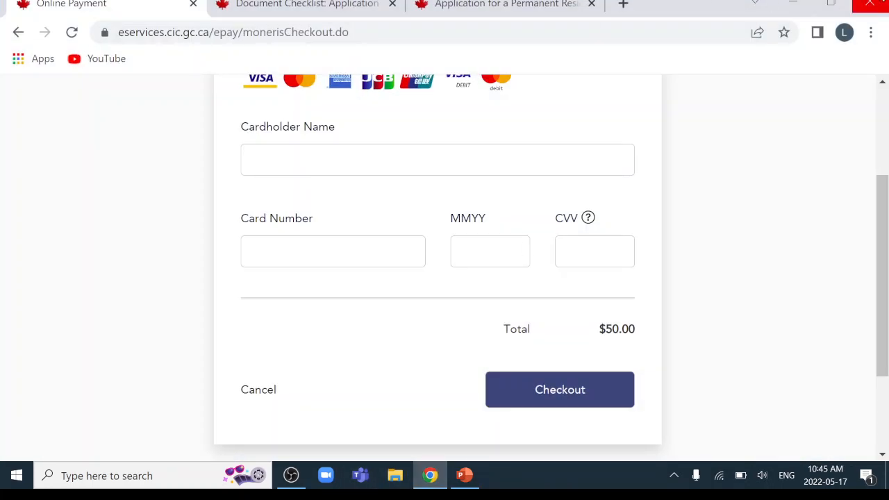
{"action": "left_click", "coordinate": [872, 3]}
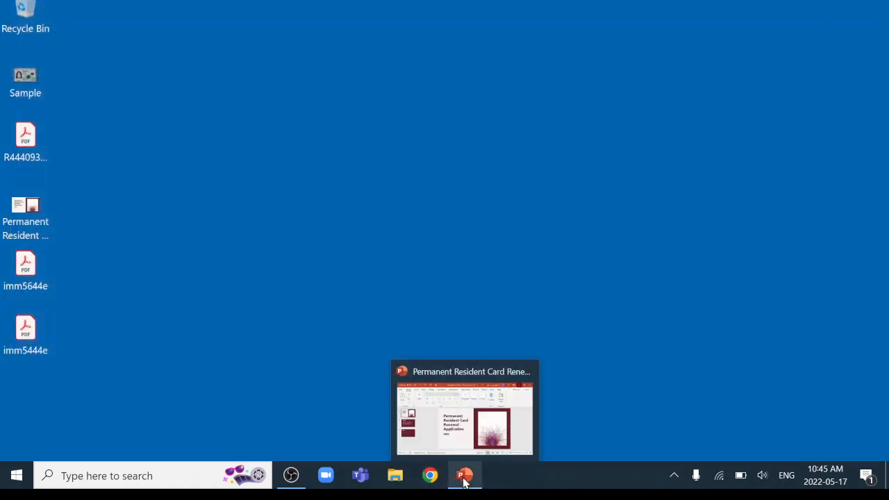